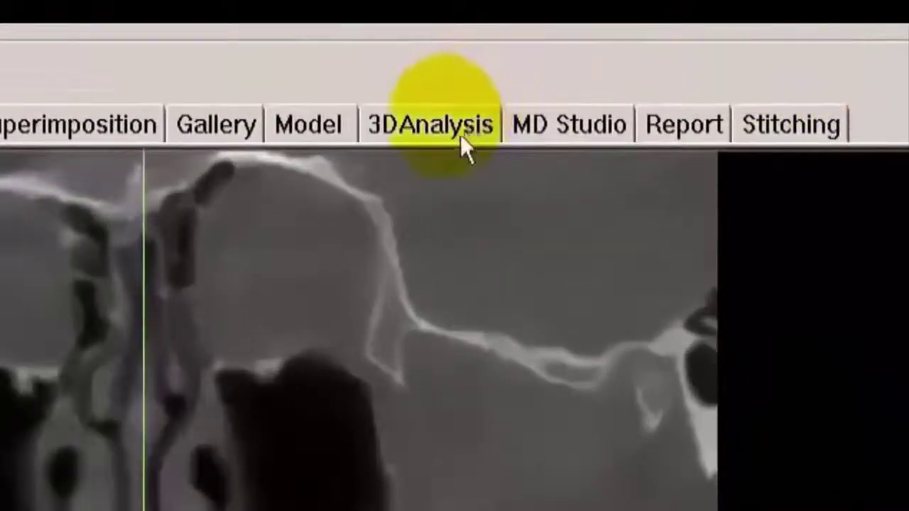
Switch to the 3DAnalysis workspace and open its setup to view the Analysis definitions.
left_click(603, 53)
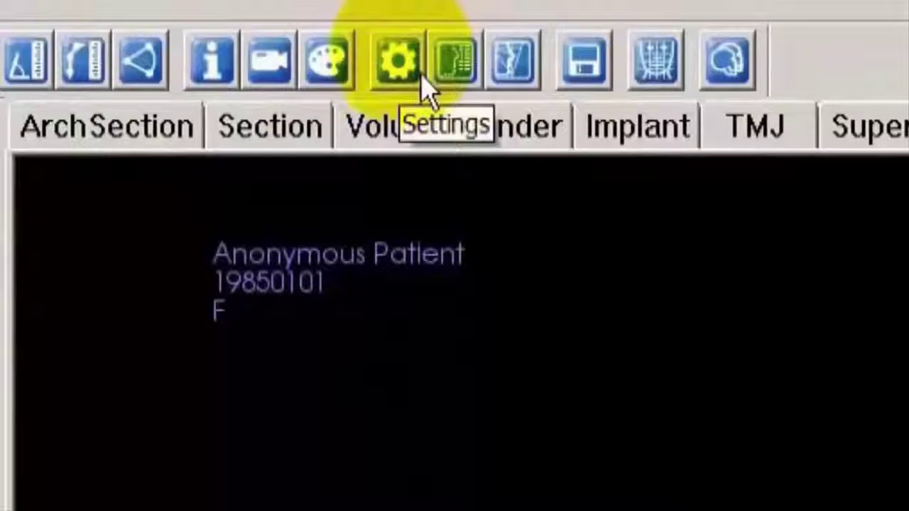
left_click(419, 72)
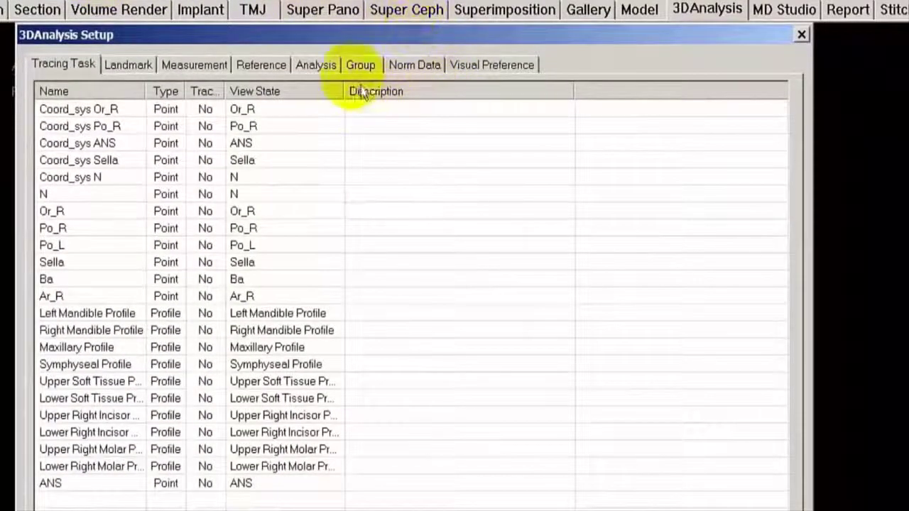
left_click(332, 71)
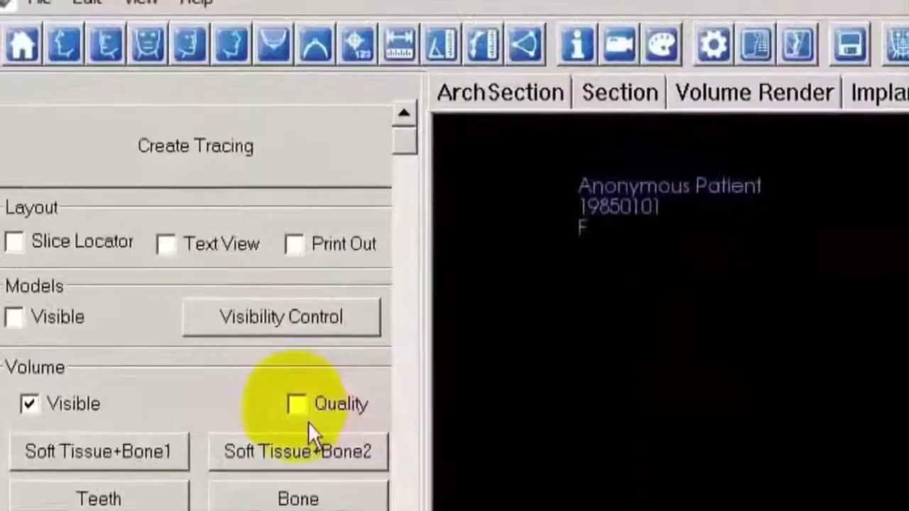
Prepare the 3D display with Quality rendering, slightly higher volume brightness and the Slice Locator layout.
left_click(297, 404)
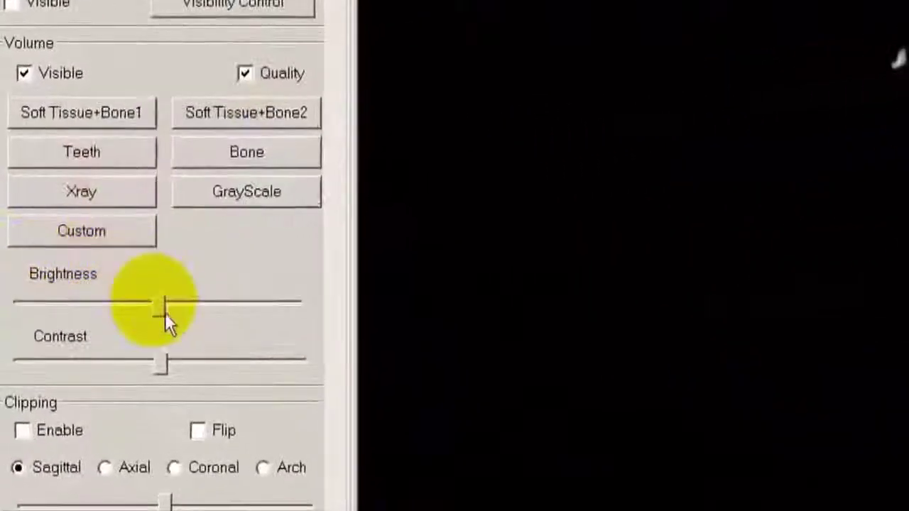
mouse_move(166, 315)
left_mouse_down()
mouse_move(199, 318)
mouse_move(175, 319)
left_mouse_up()
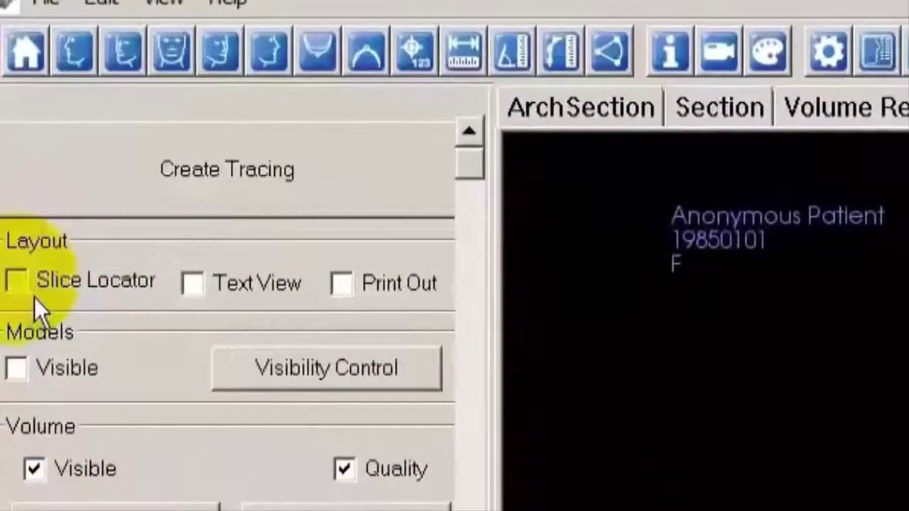
left_click(17, 198)
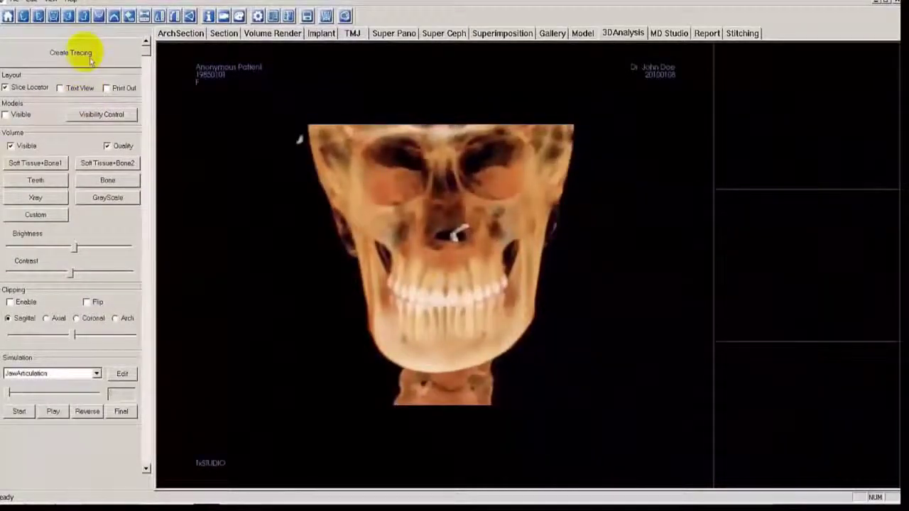
Open the setup of the tracing tasks and remove the Ar_R landmark from the current tracing list.
left_click(90, 61)
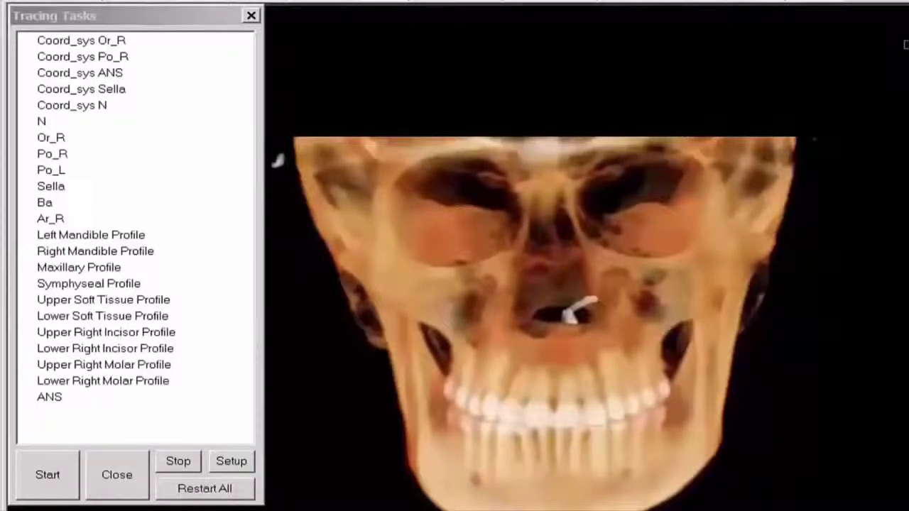
left_click(233, 461)
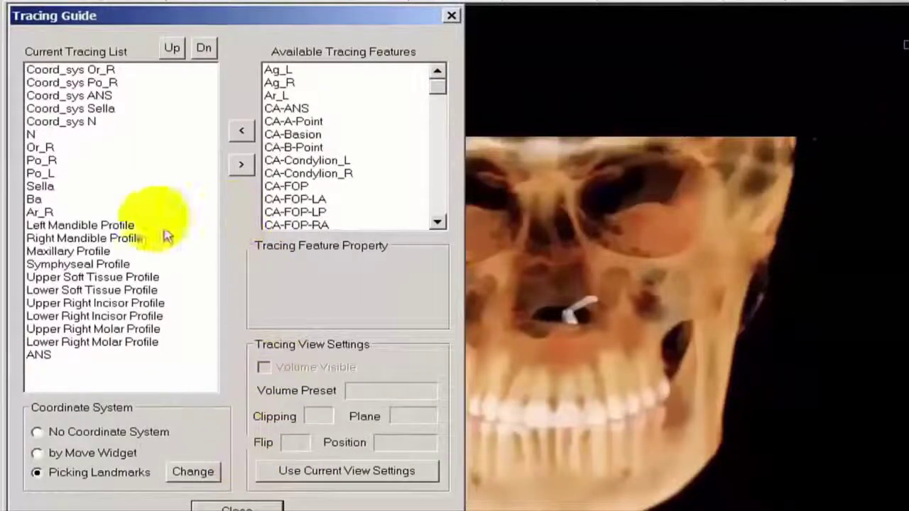
left_click(55, 216)
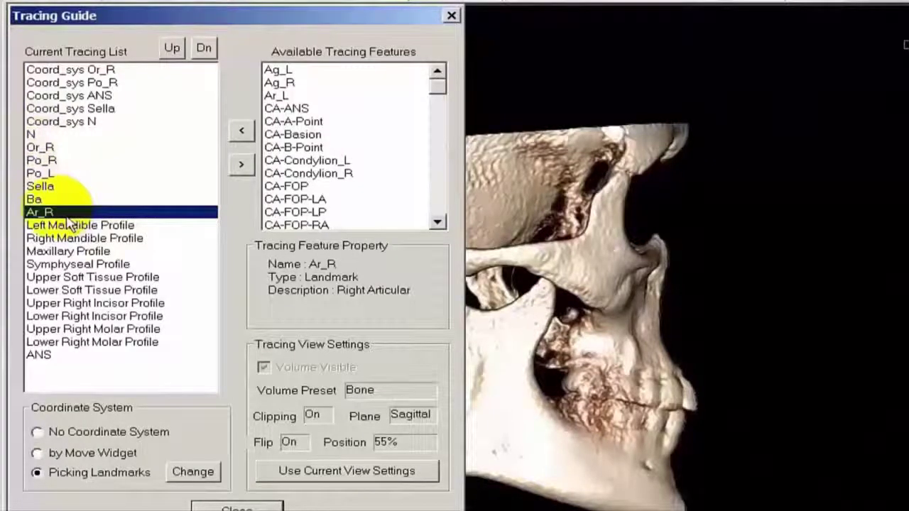
left_click(251, 173)
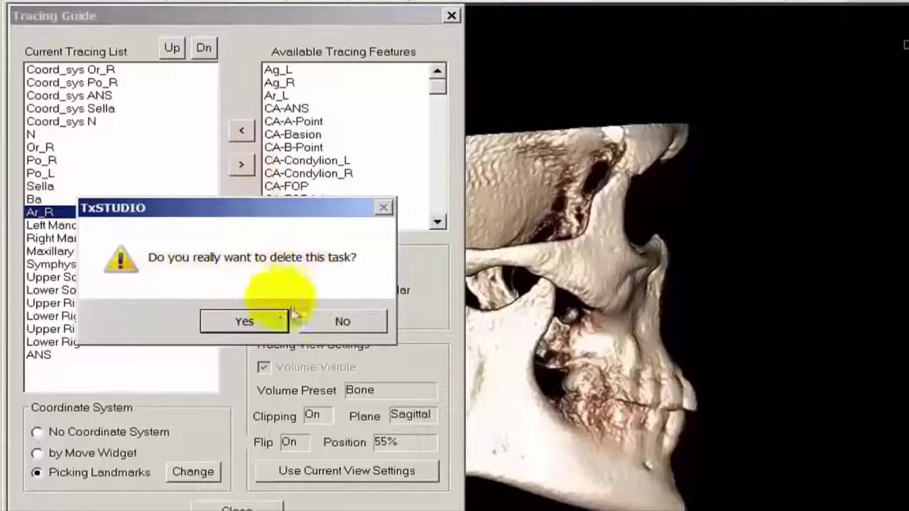
left_click(245, 322)
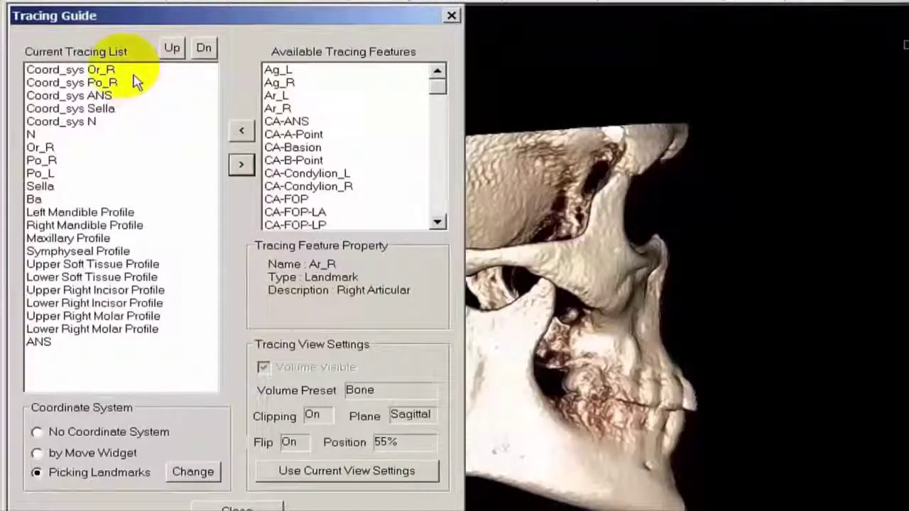
Add the Ar_R landmark back to the current tracing list from the available features.
left_click(638, 445)
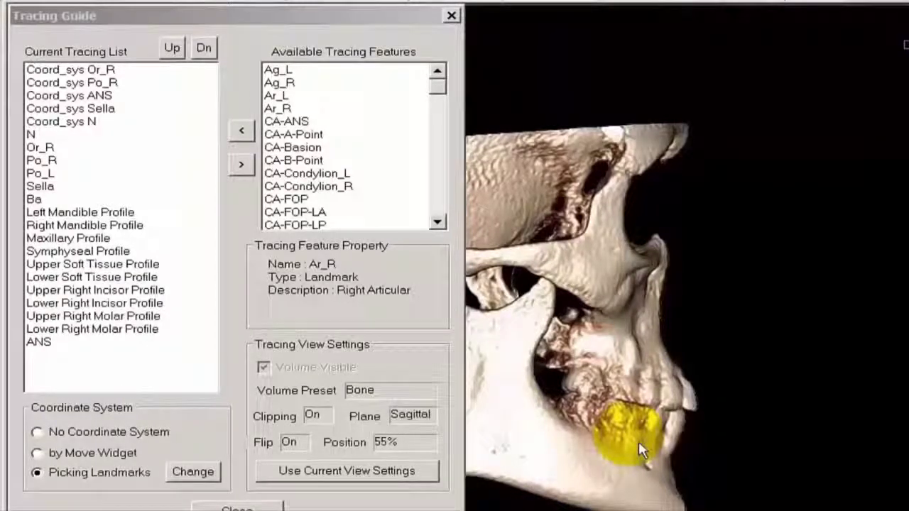
left_click_drag(639, 441, 652, 508)
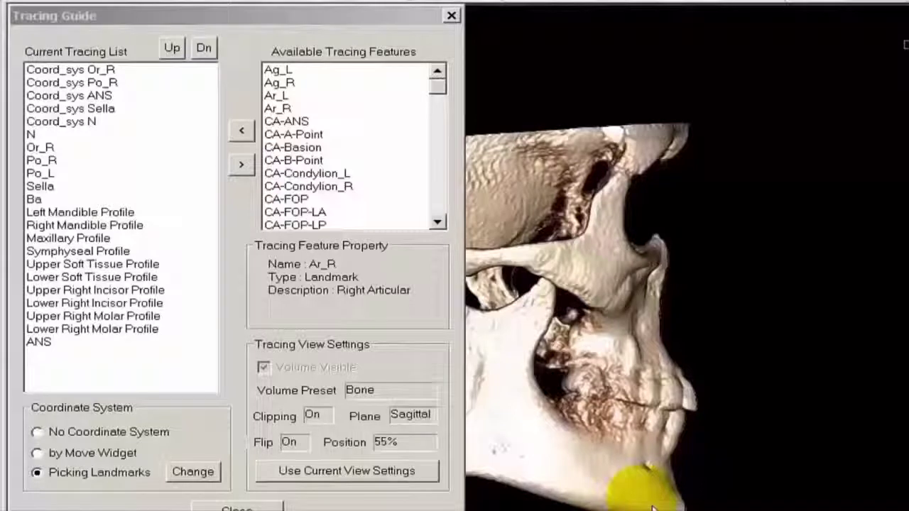
left_click(298, 113)
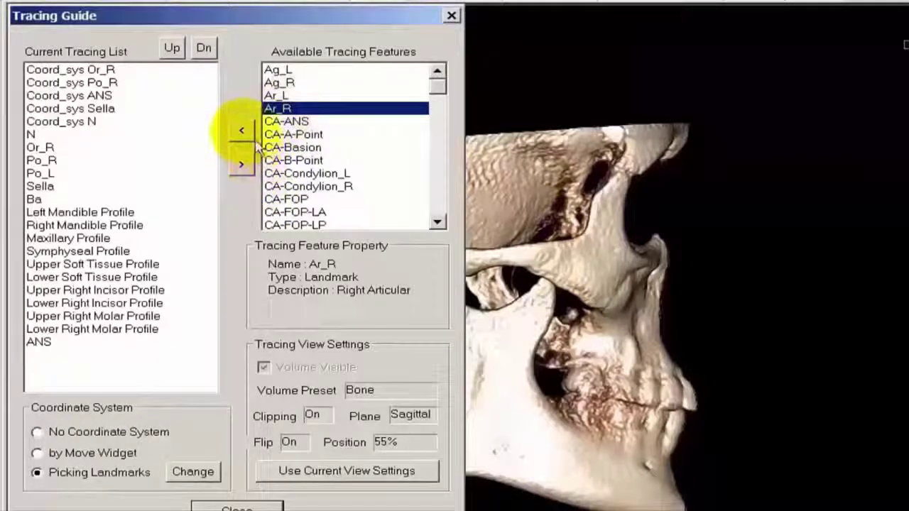
left_click(250, 137)
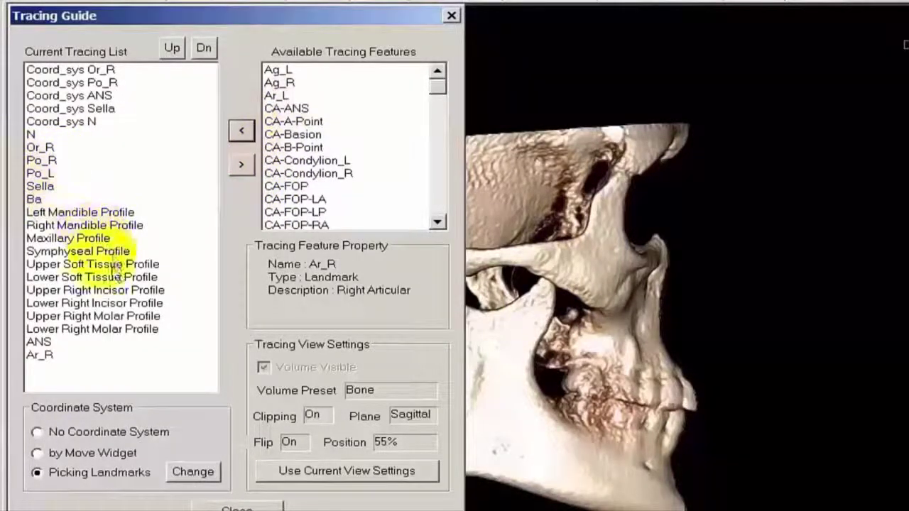
Move Ar_R up the current tracing list to directly below Ba, and close the tracing guide.
left_click(46, 355)
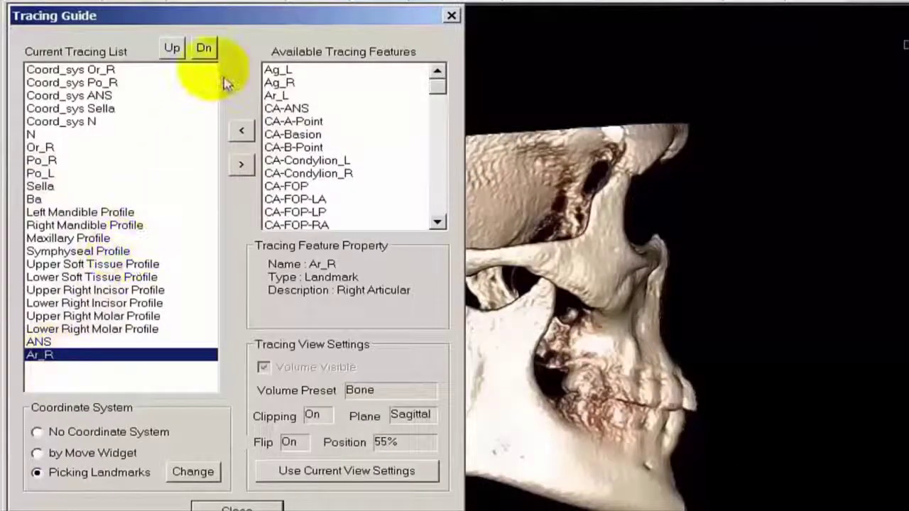
left_click(184, 55)
left_click(184, 55)
left_click(184, 55)
left_click(172, 48)
left_click(173, 49)
left_click(173, 49)
left_click(172, 48)
left_click(173, 48)
left_click(172, 48)
left_click(172, 48)
left_click(173, 49)
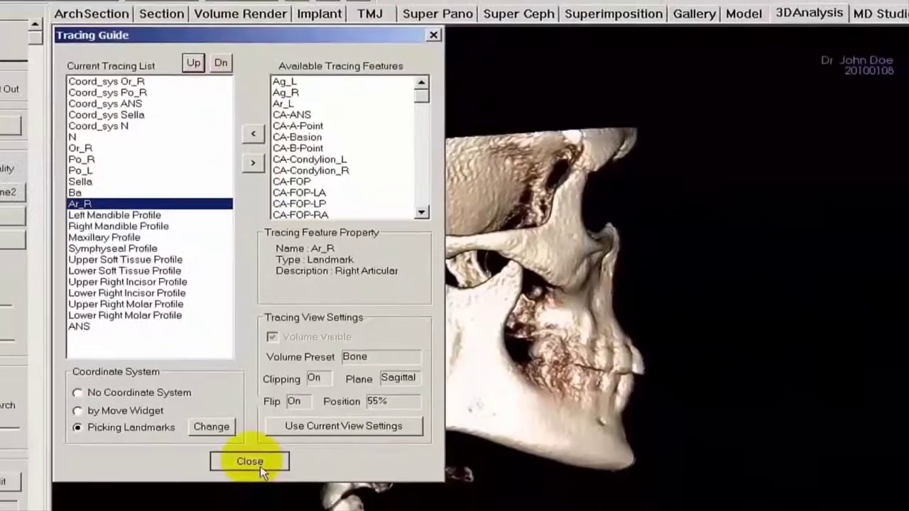
left_click(237, 509)
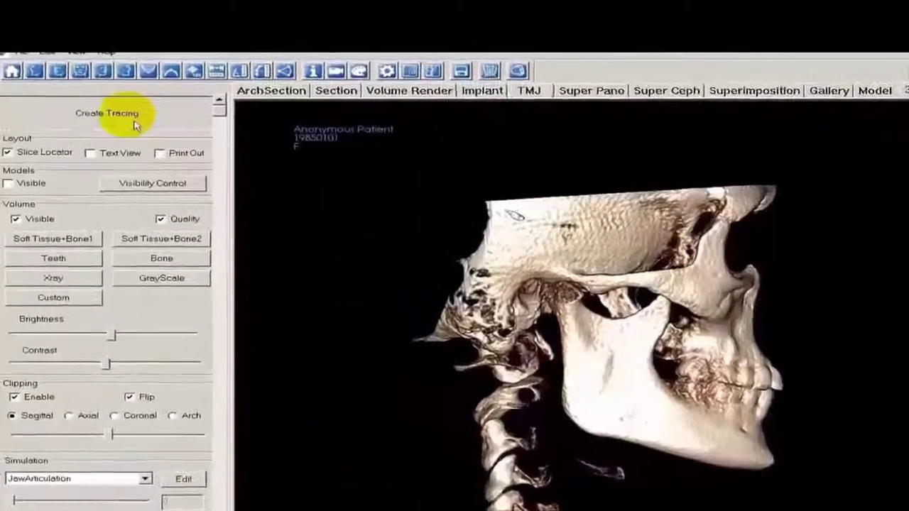
Reopen the tracing task setup and add the Cl (Clinoidale) landmark to the current tracing list.
left_click(135, 125)
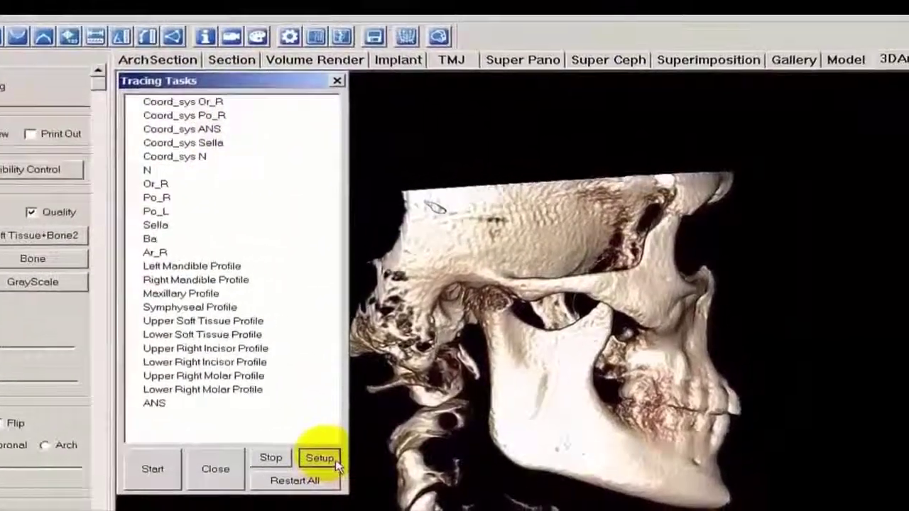
left_click(462, 472)
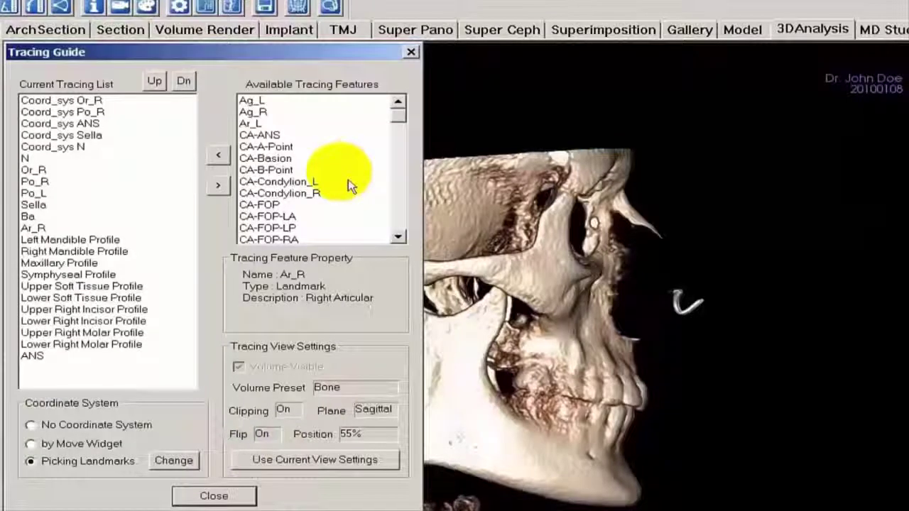
left_click_drag(413, 125, 432, 174)
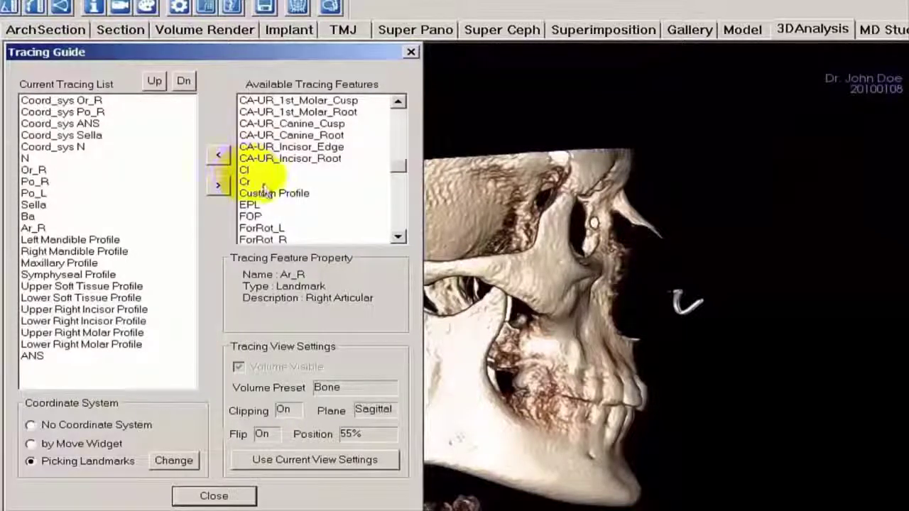
left_click(245, 170)
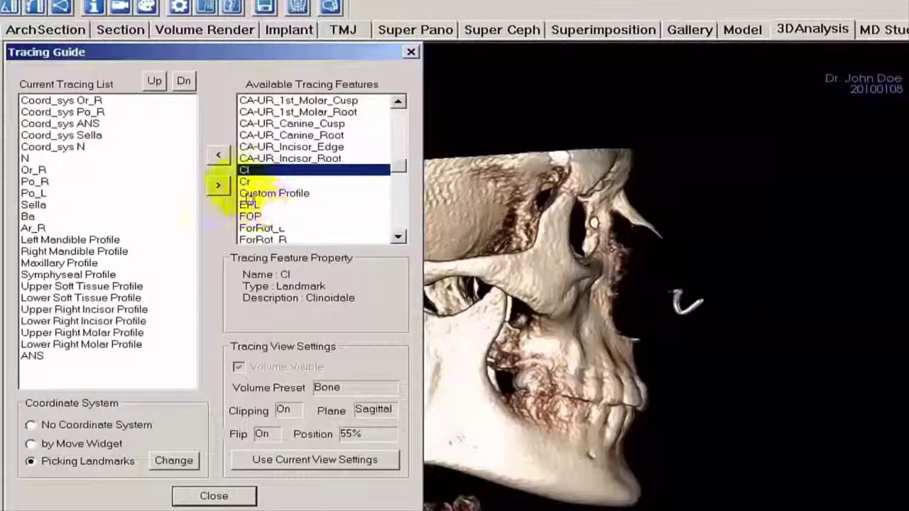
left_click(218, 155)
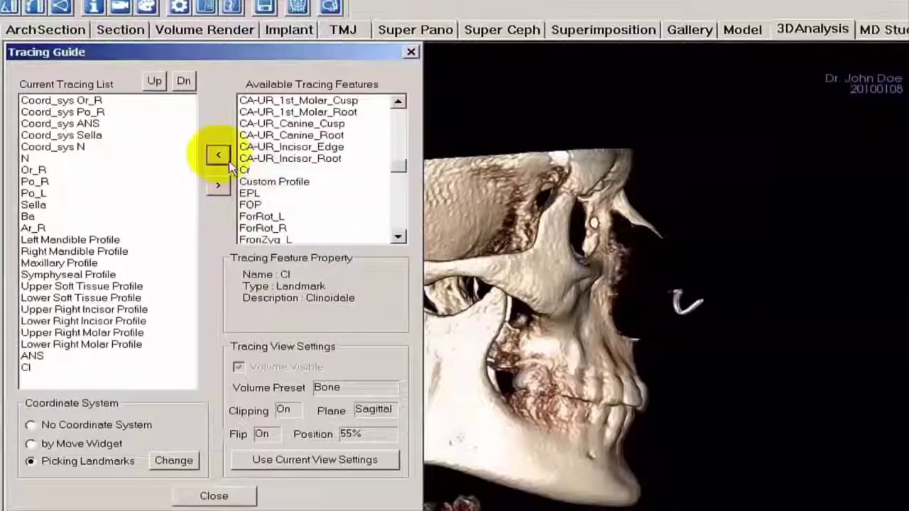
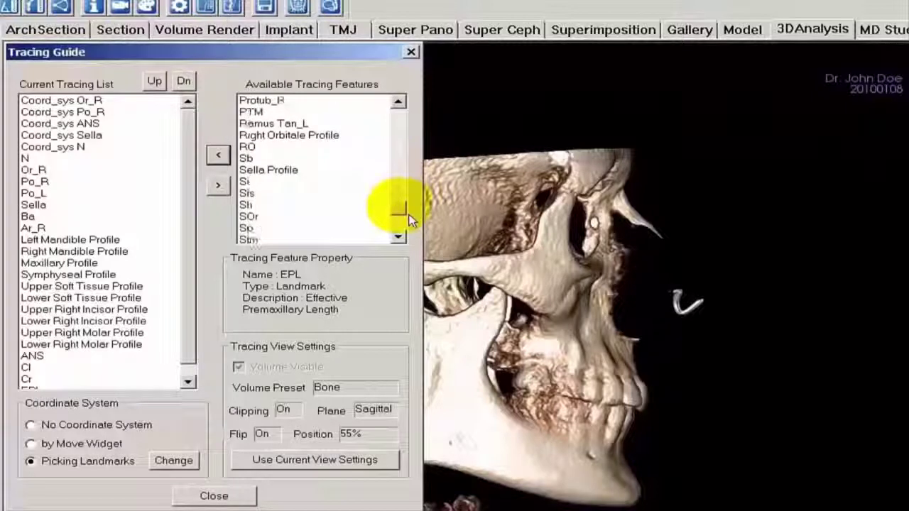
Add the RO, Si and Sn landmarks to the current tracing list.
left_click(255, 191)
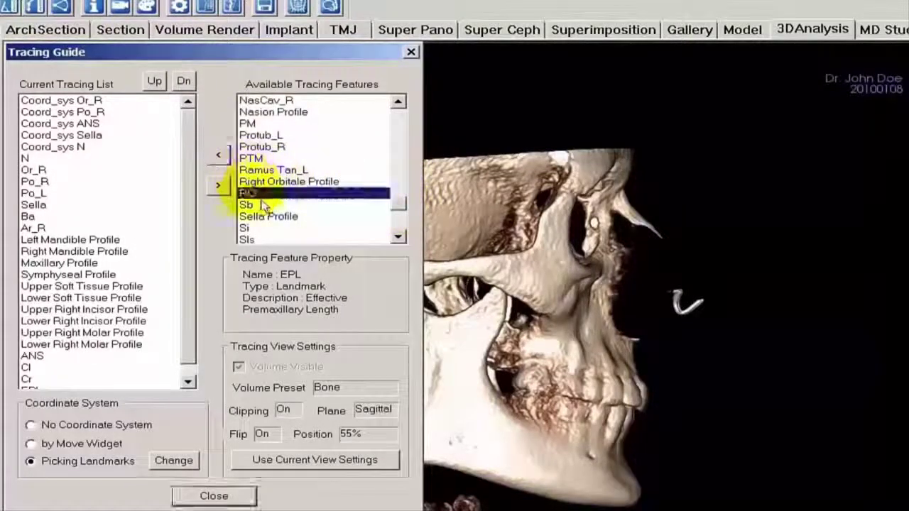
left_click(218, 155)
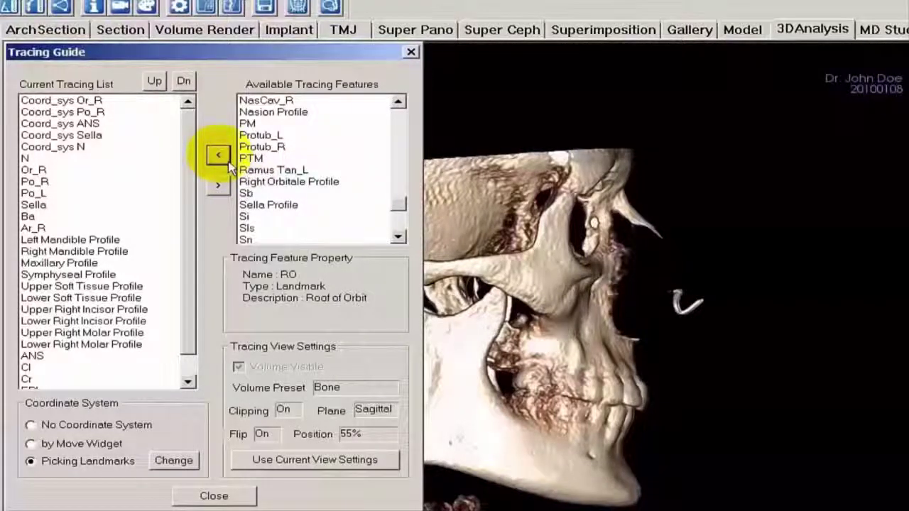
left_click(248, 216)
left_click(224, 166)
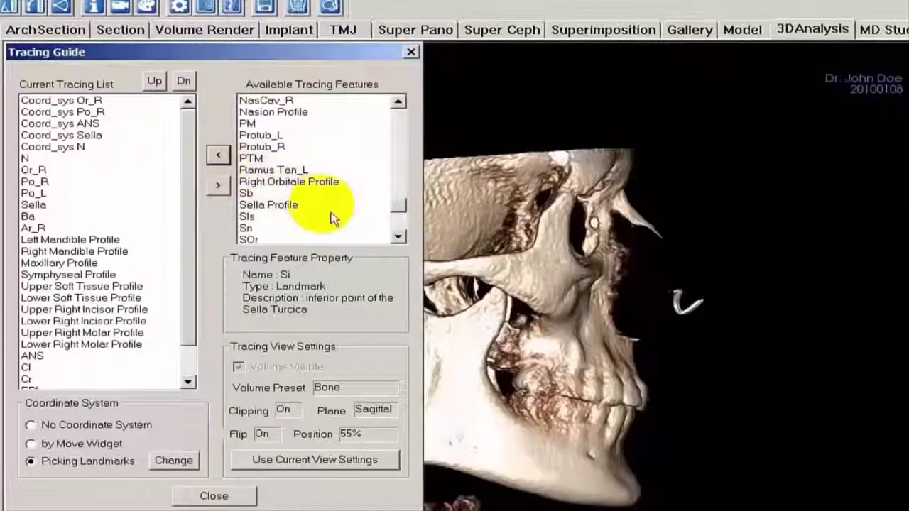
left_click(260, 228)
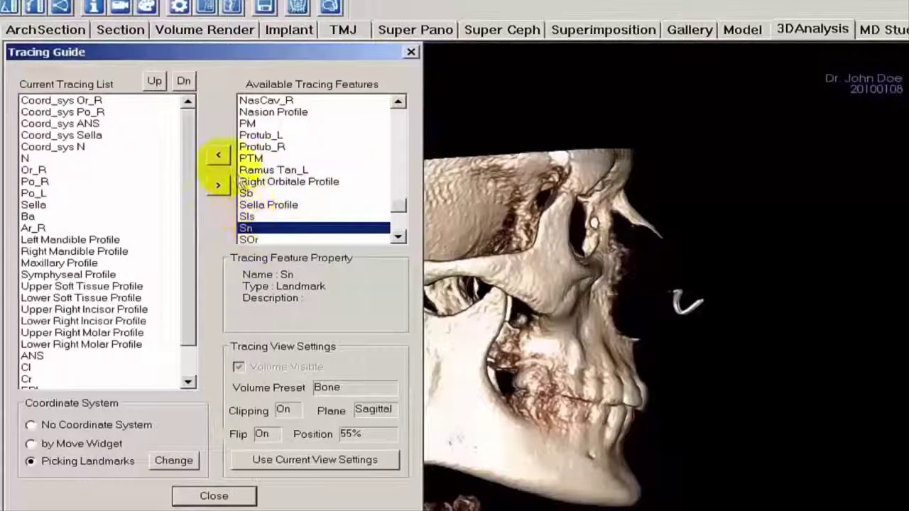
left_click(225, 159)
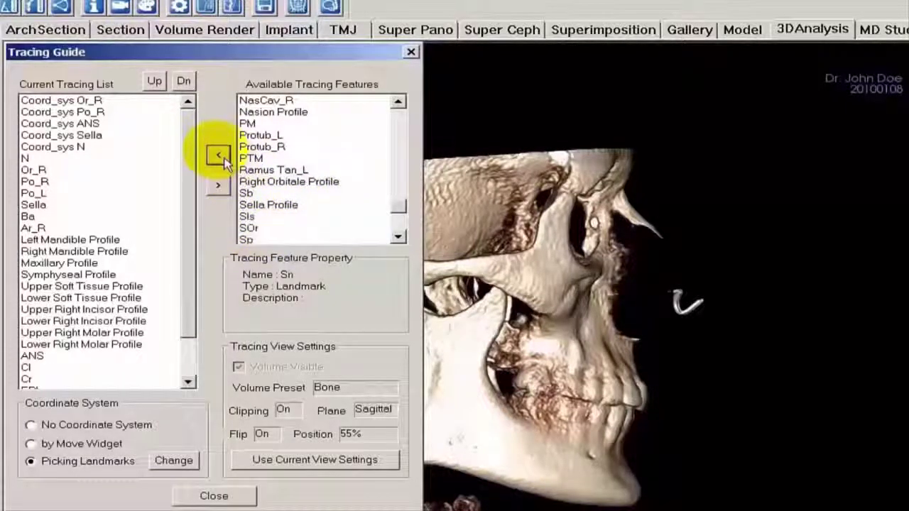
Add the SOr, Sp and Te landmarks to the current tracing list.
left_click(266, 232)
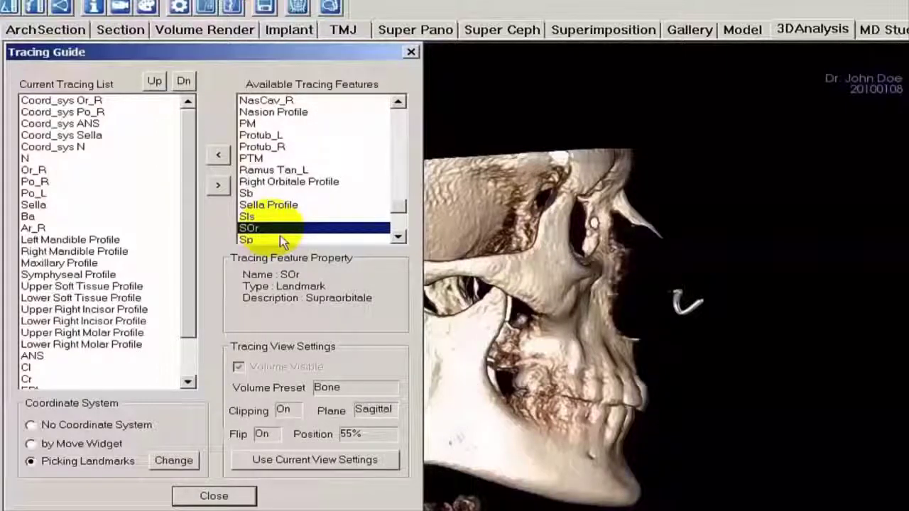
left_click(219, 155)
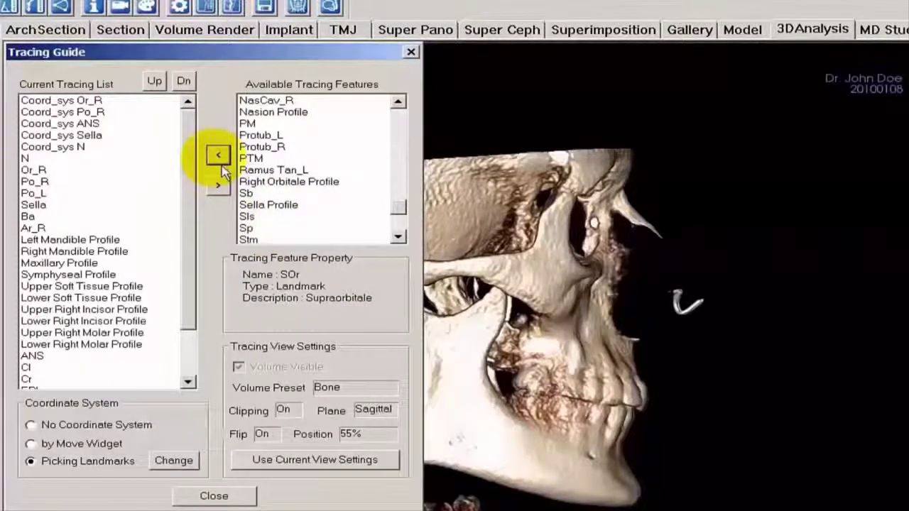
left_click(249, 228)
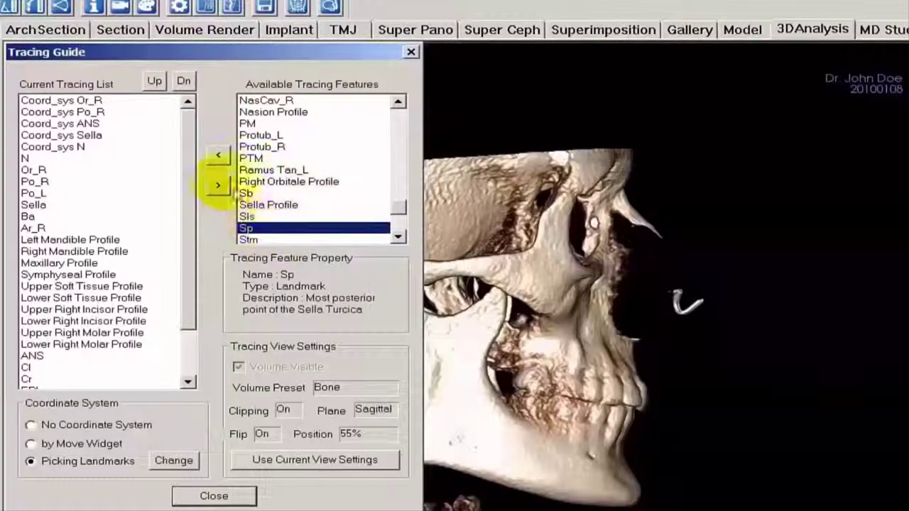
left_click(218, 154)
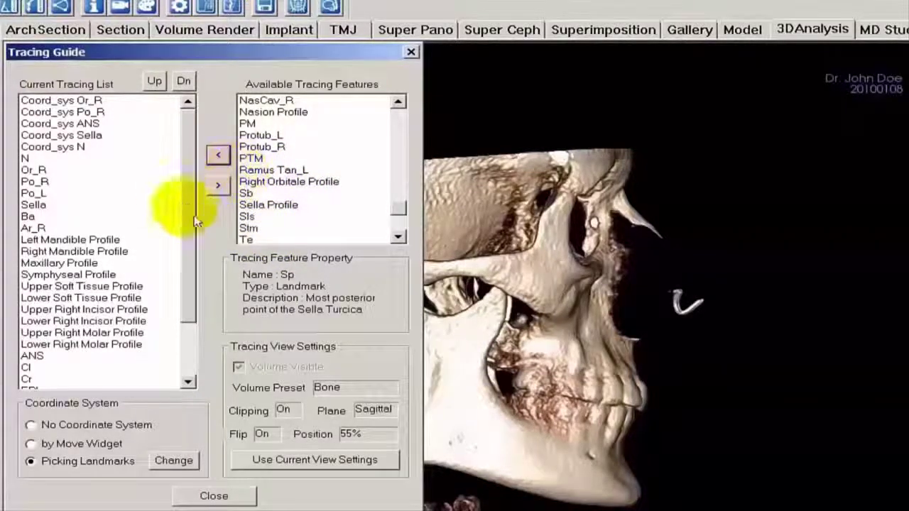
left_click(257, 240)
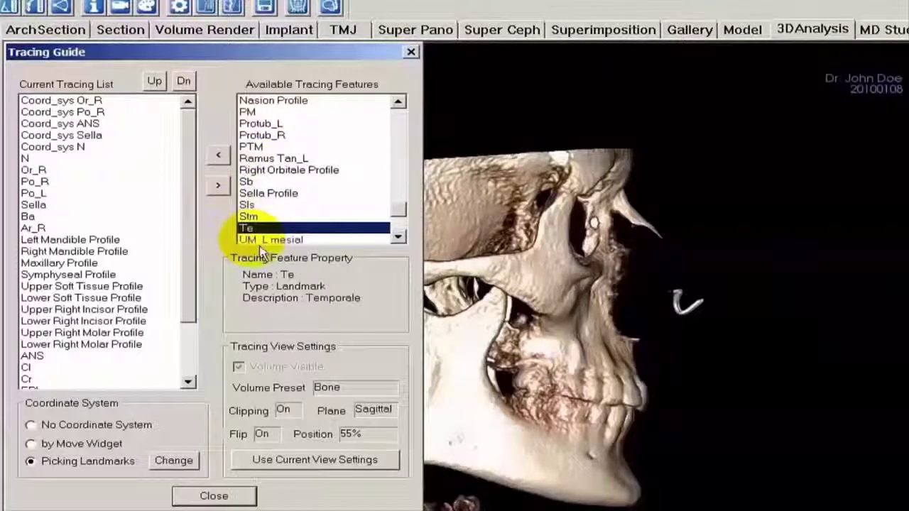
left_click(219, 155)
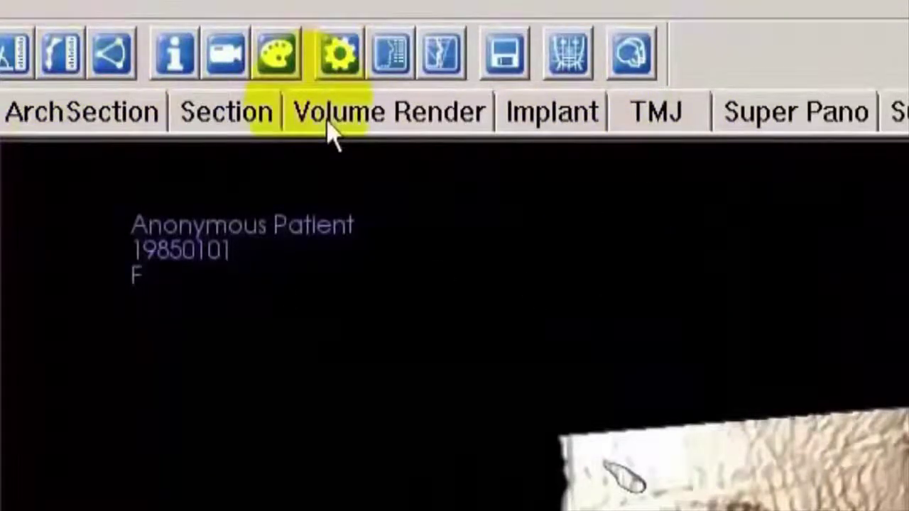
Open the 3D analysis setup and accept Default and Steiner as the enabled analyses.
left_click(357, 76)
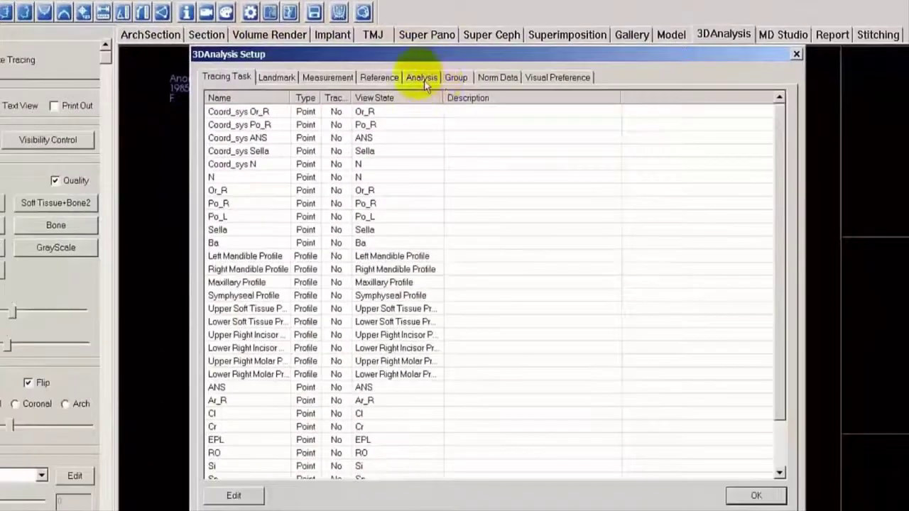
left_click(423, 78)
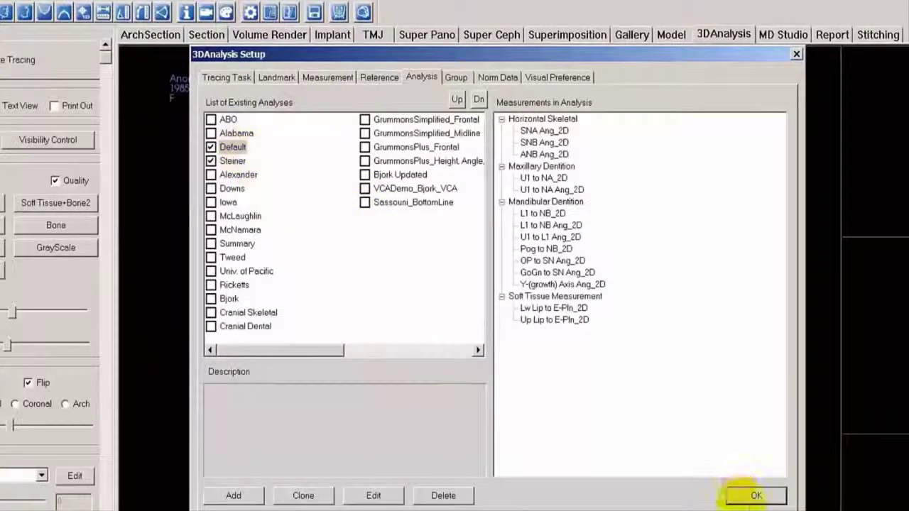
left_click(755, 497)
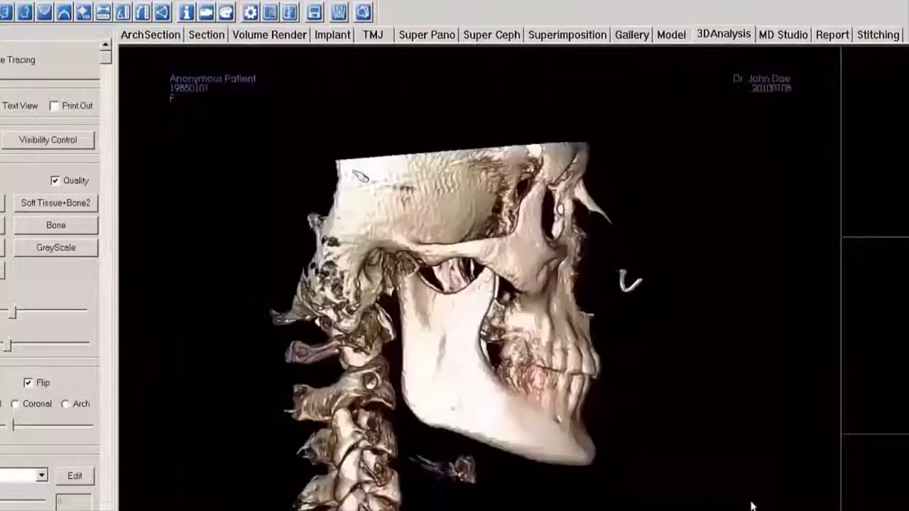
Reopen the tracing task setup and remove the Cl and Cr landmarks from the current tracing list.
left_click(58, 71)
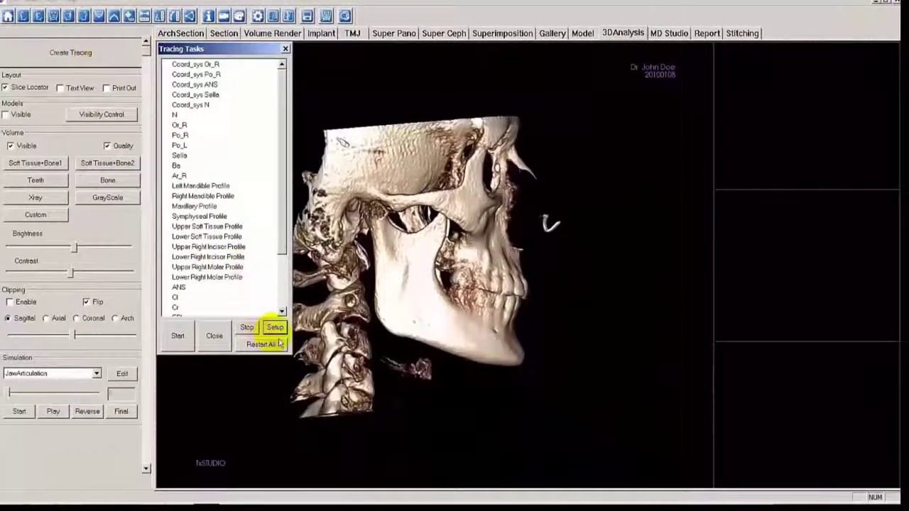
left_click(277, 329)
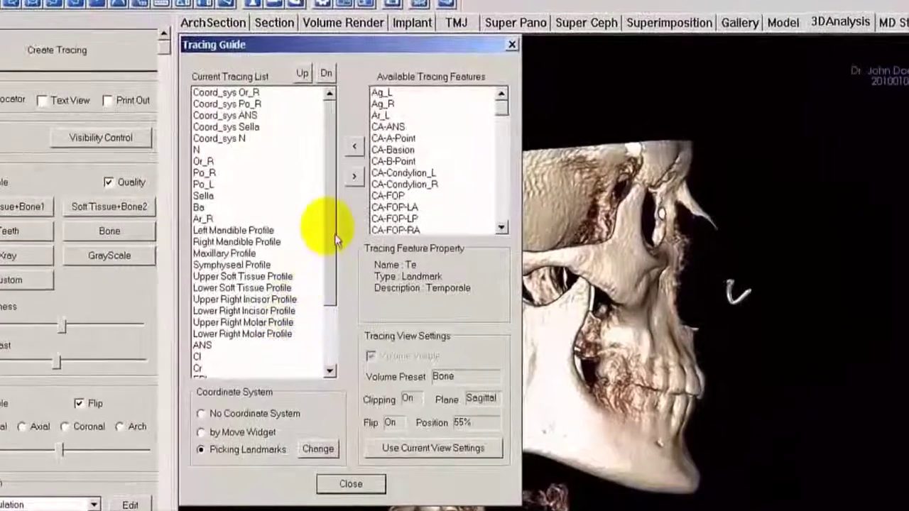
left_click_drag(337, 232, 335, 305)
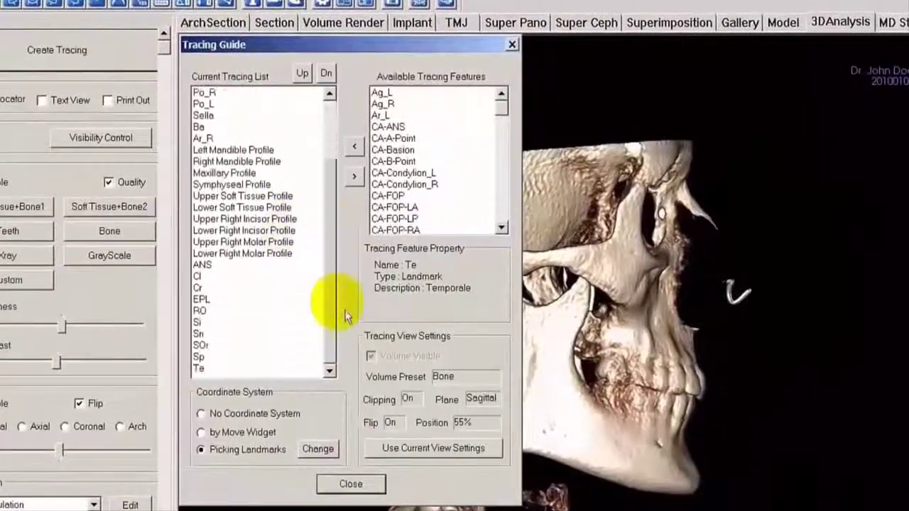
left_click(206, 277)
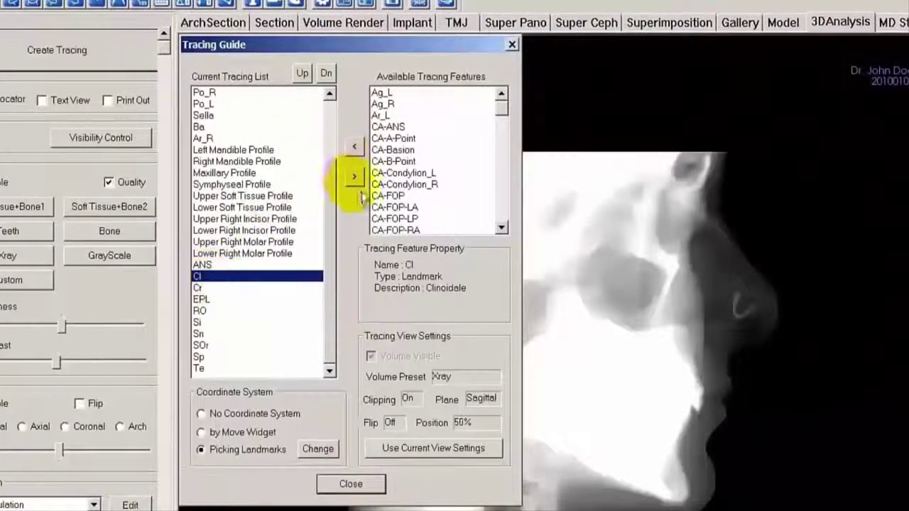
left_click(354, 177)
left_click(357, 316)
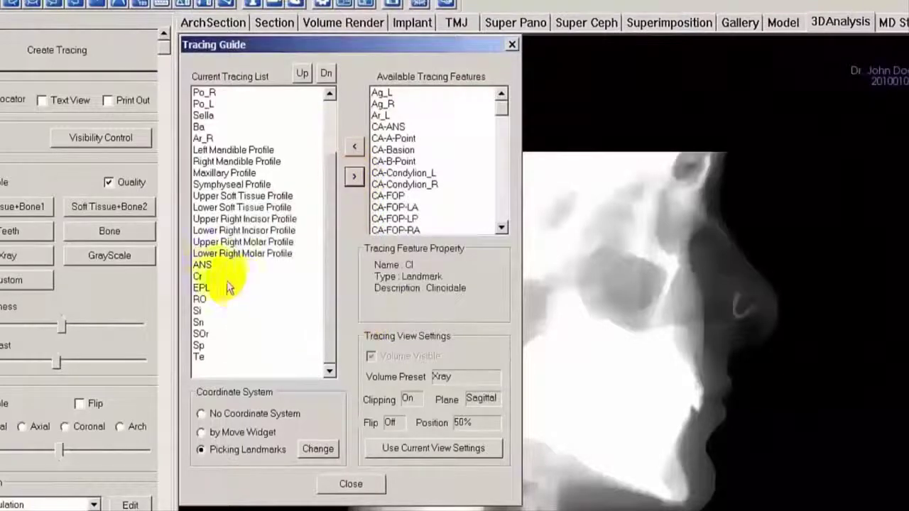
left_click(207, 277)
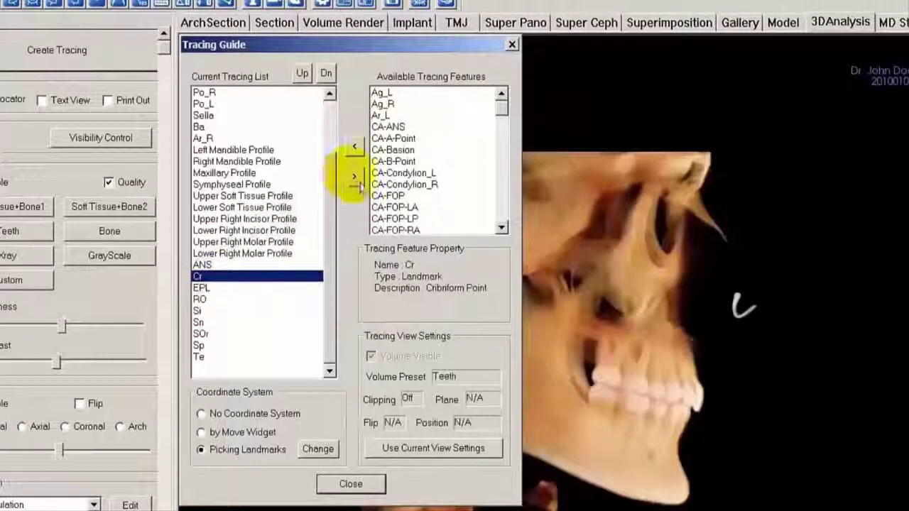
left_click(355, 177)
left_click(356, 315)
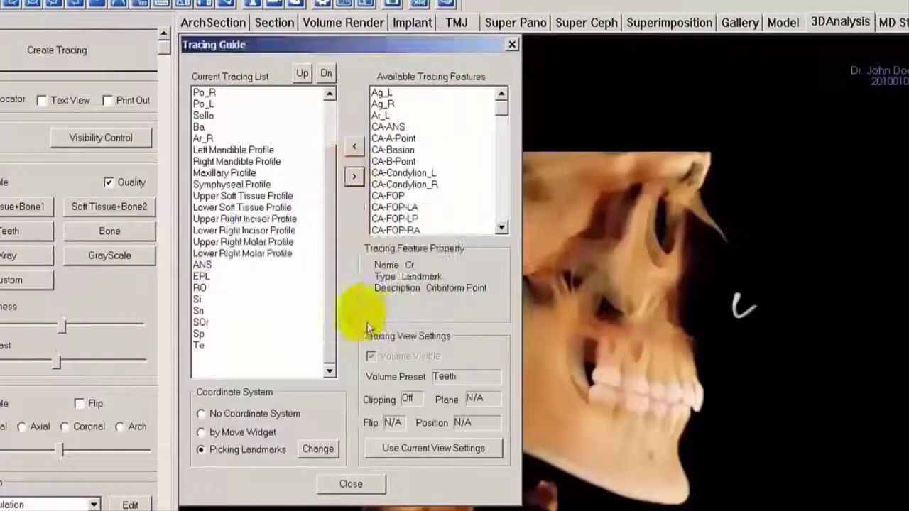
Remove the EPL and RO landmarks from the current tracing list.
left_click(206, 276)
left_click(354, 177)
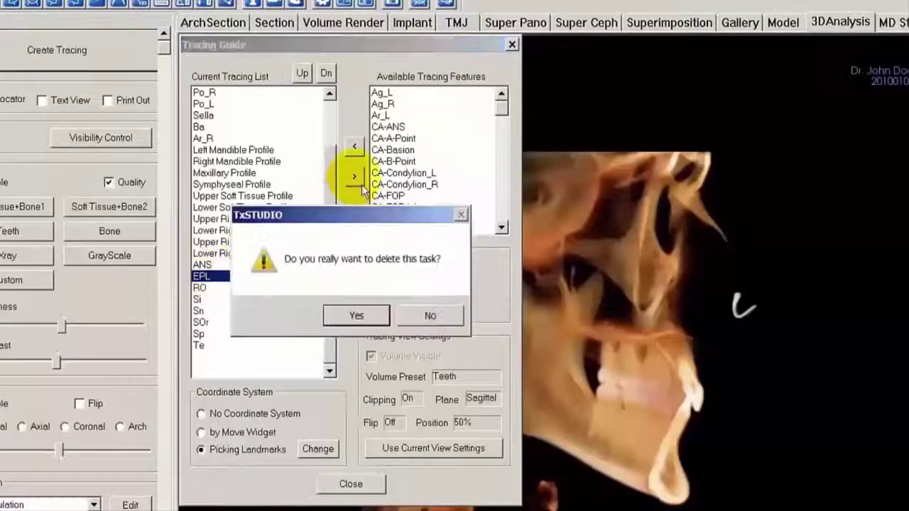
left_click(356, 315)
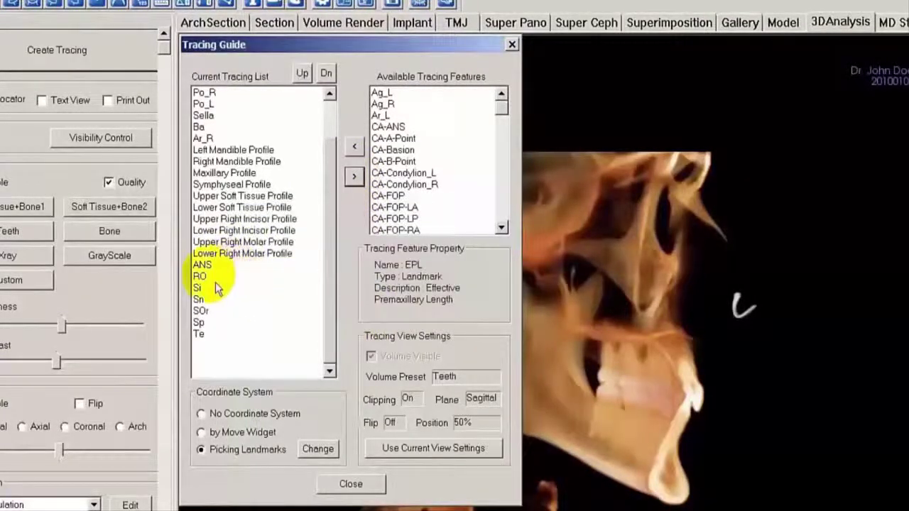
left_click(215, 278)
left_click(354, 177)
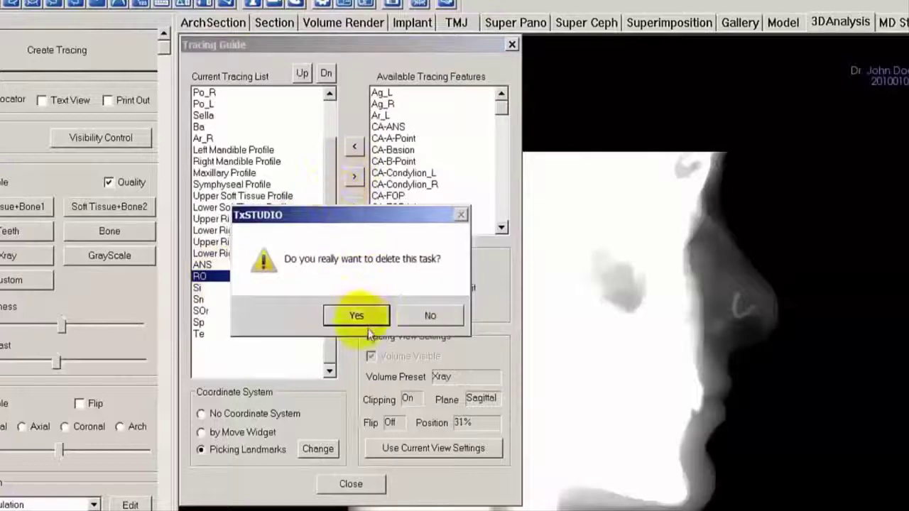
left_click(356, 316)
Remove the Si and Sn landmarks from the current tracing list.
left_click(215, 277)
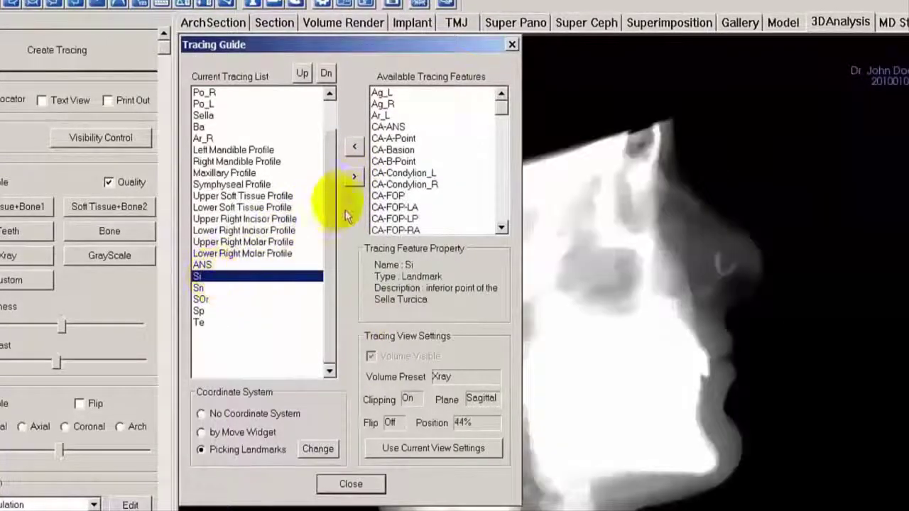
left_click(356, 177)
left_click(356, 315)
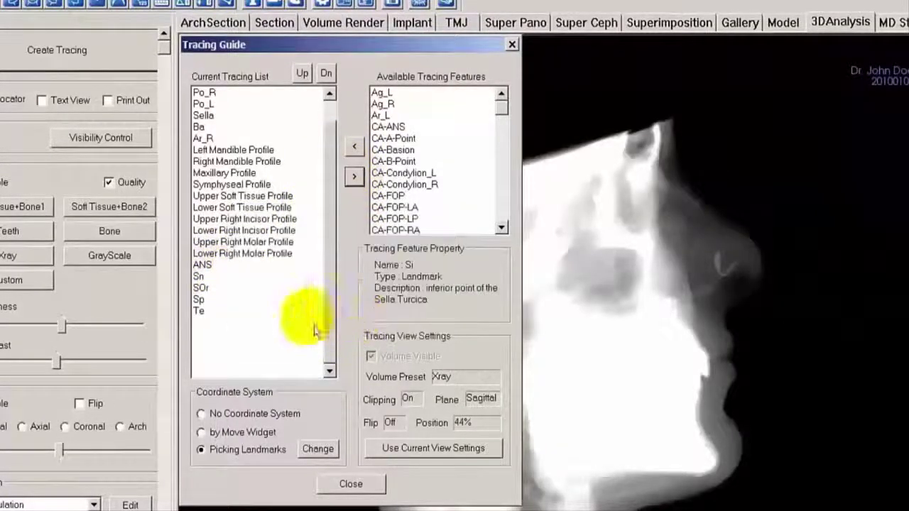
left_click(206, 276)
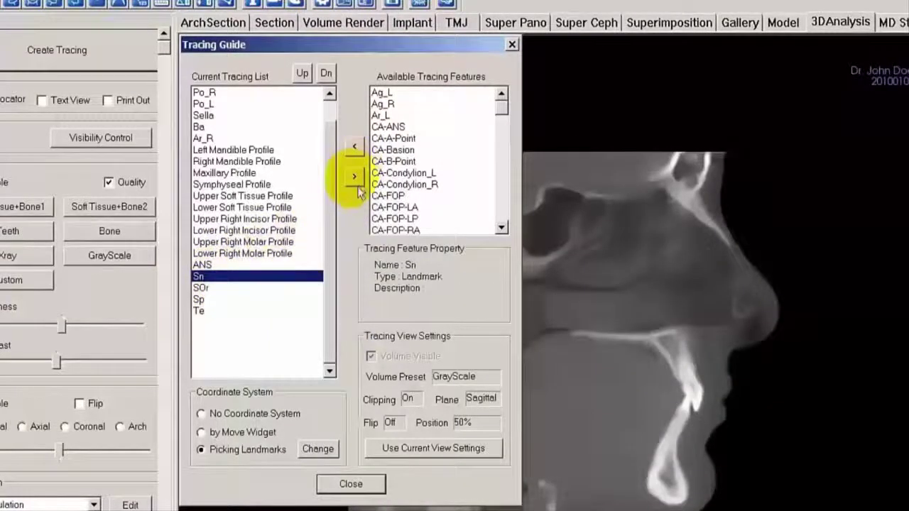
left_click(354, 176)
left_click(356, 315)
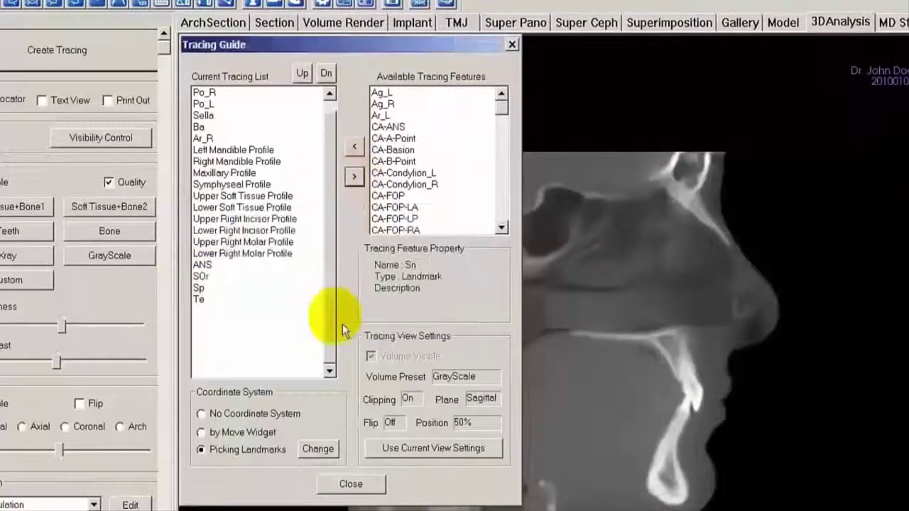
Remove the SOr and Sp landmarks from the current tracing list.
left_click(222, 279)
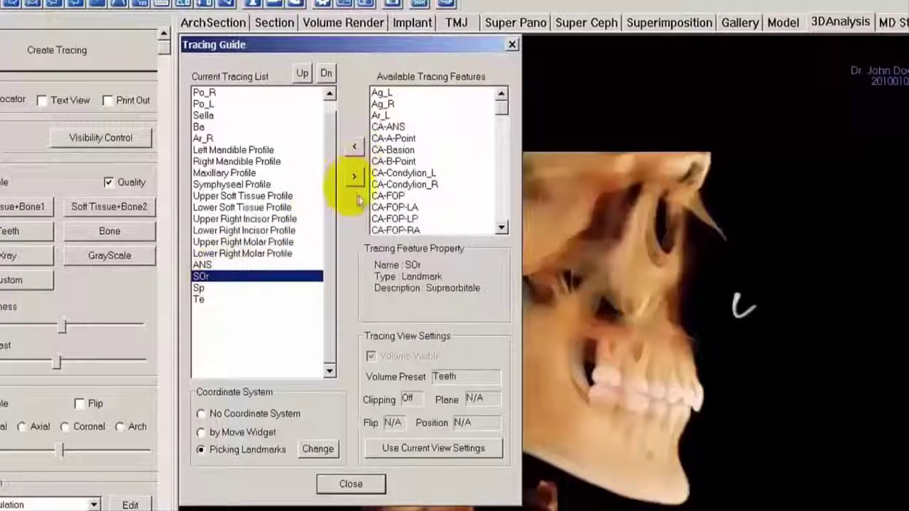
left_click(355, 177)
left_click(356, 315)
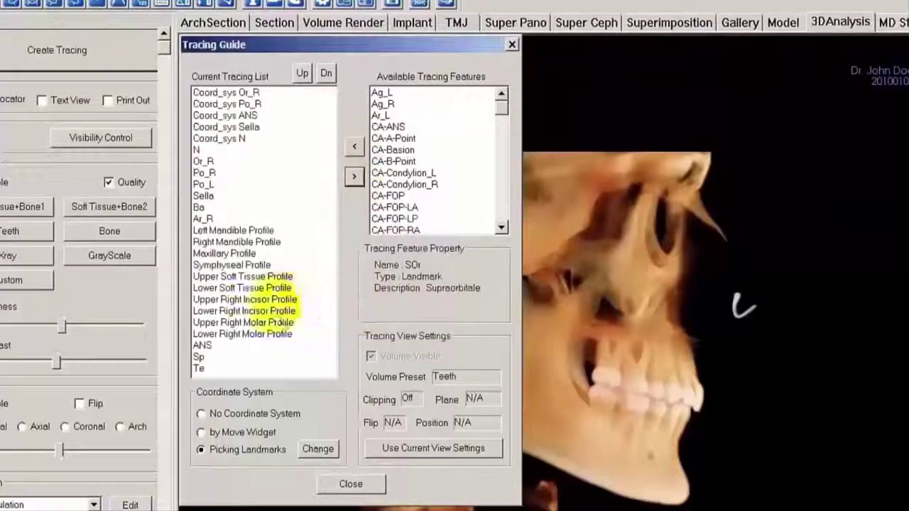
left_click(204, 358)
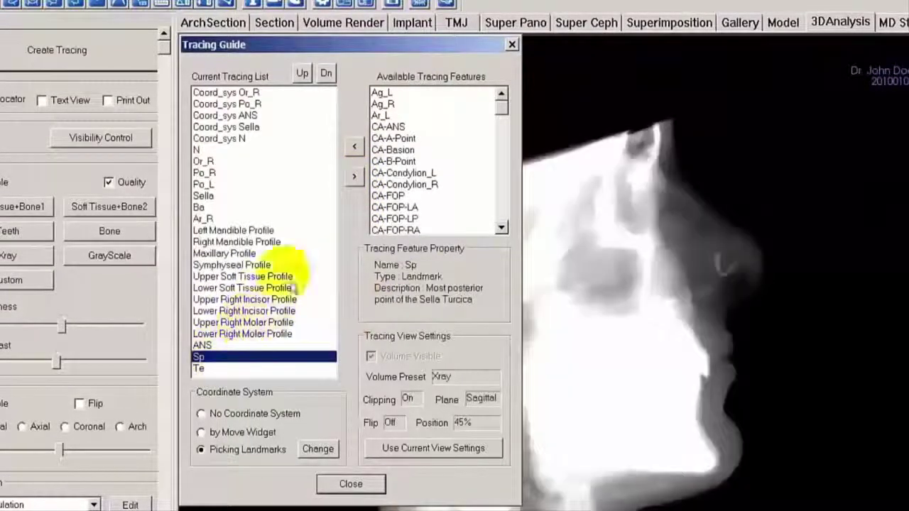
left_click(355, 177)
left_click(356, 315)
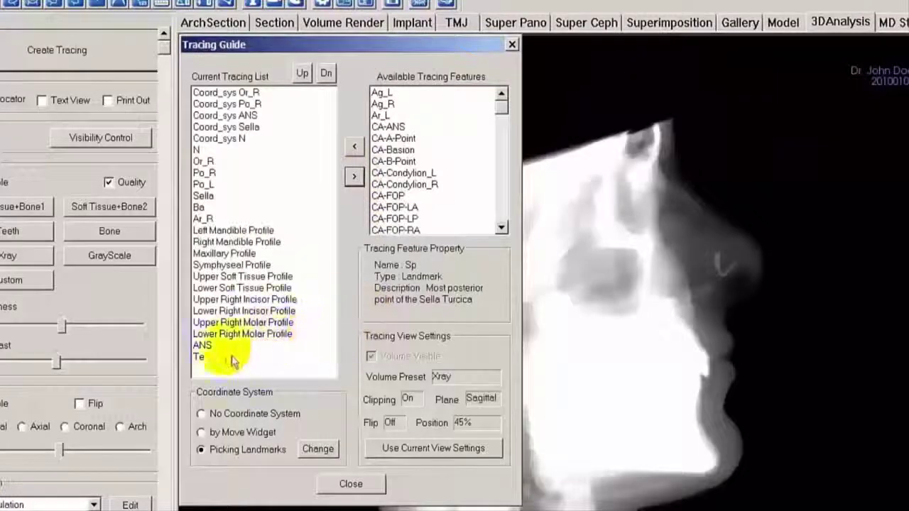
Remove the Te landmark from the current tracing list and close the tracing guide.
left_click(214, 357)
left_click(355, 177)
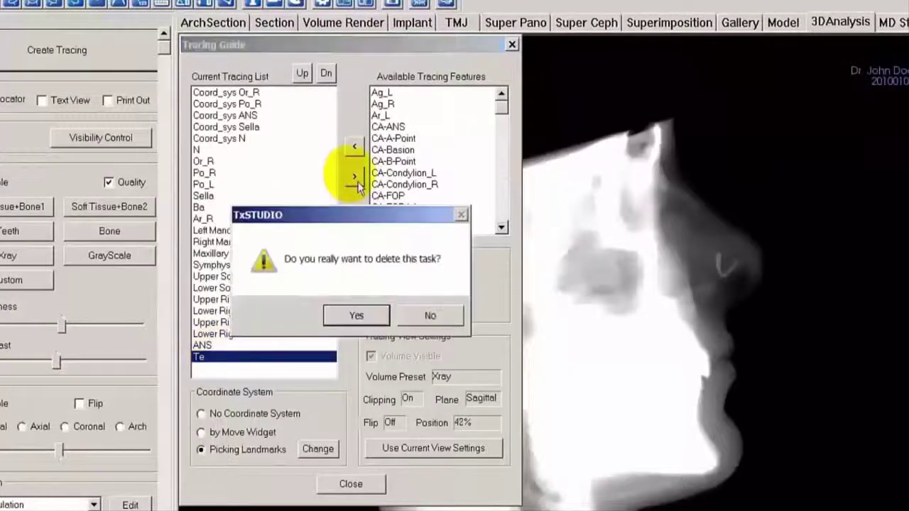
left_click(377, 315)
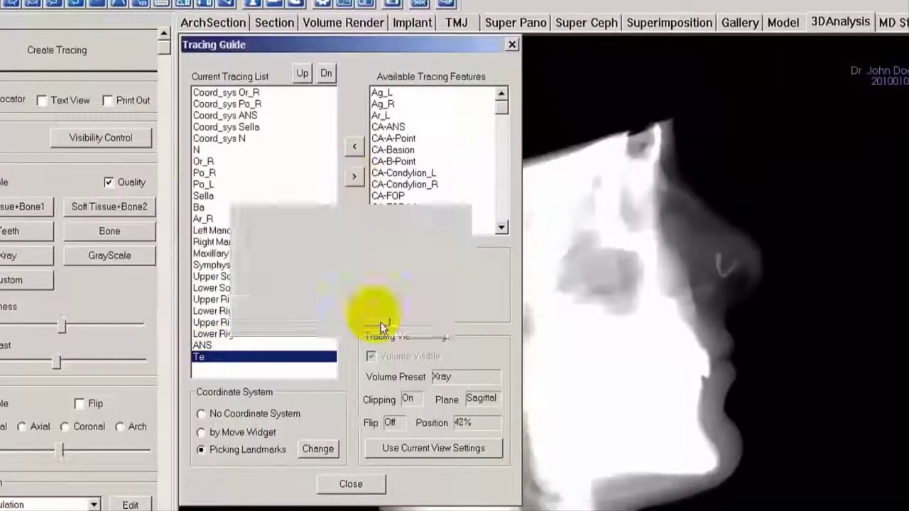
left_click(372, 489)
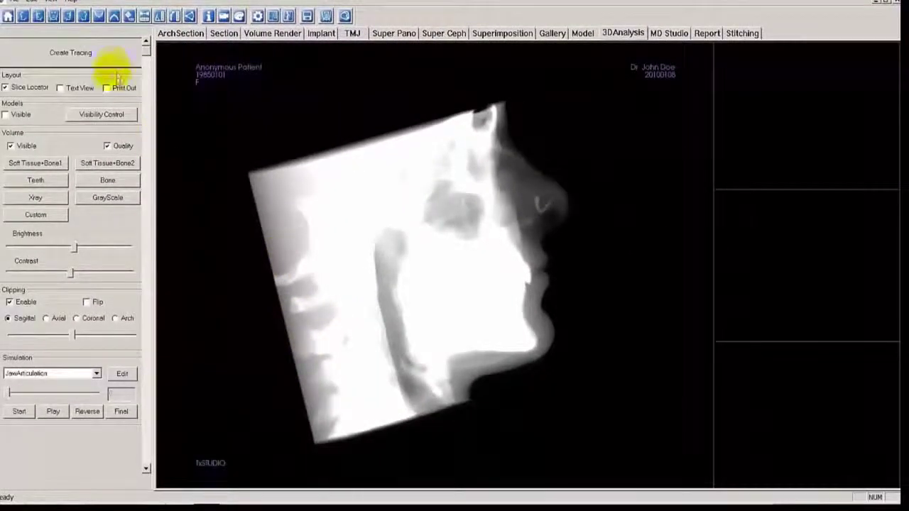
Open the tracing task list and start the guided tracing with the Coord_sys Or_R task.
left_click(71, 53)
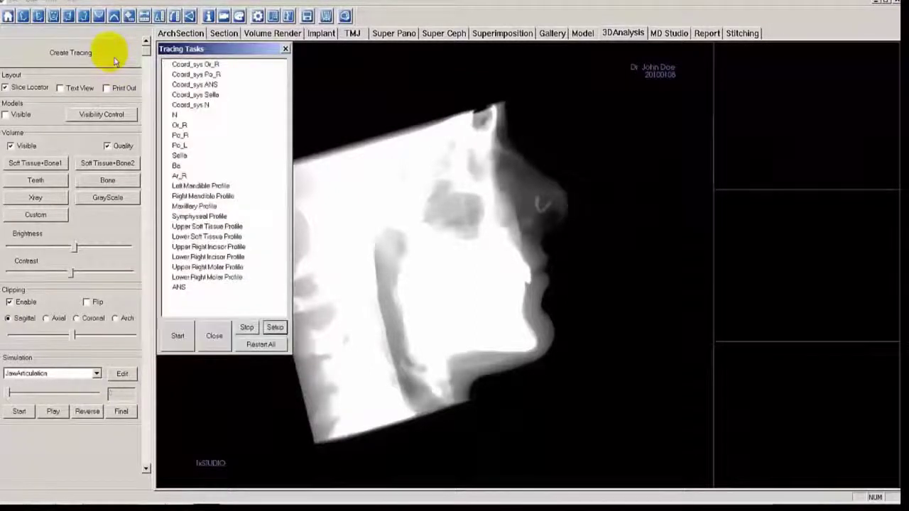
left_click(179, 338)
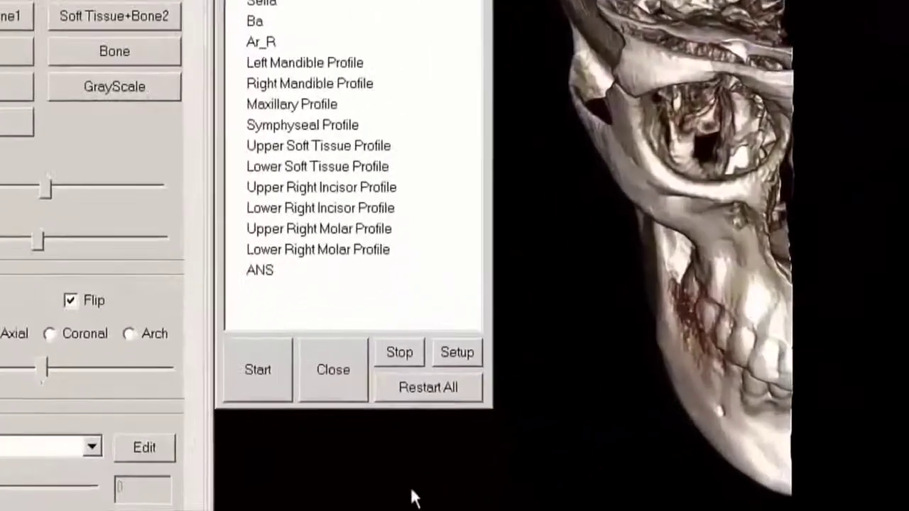
left_click(263, 384)
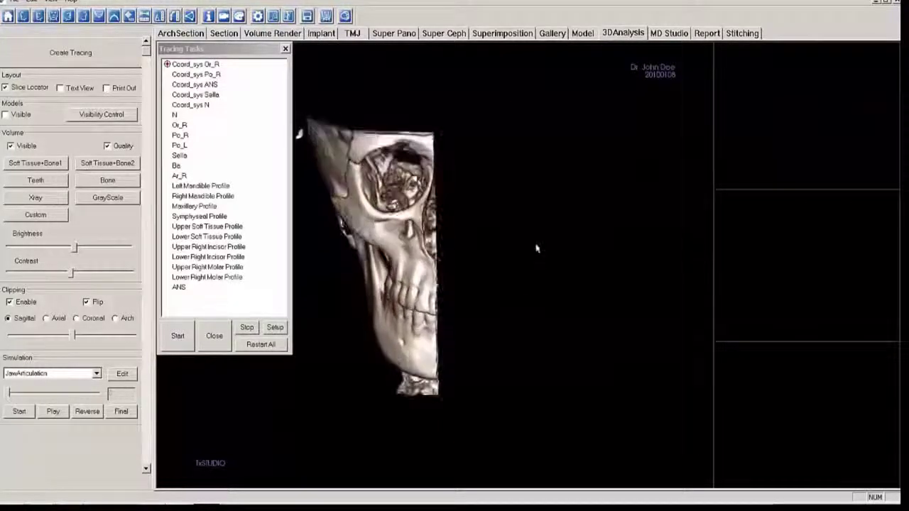
Try rotating and zooming the volume in the Coord_sys Or_R task, and reset the view.
left_click_drag(561, 231, 608, 271)
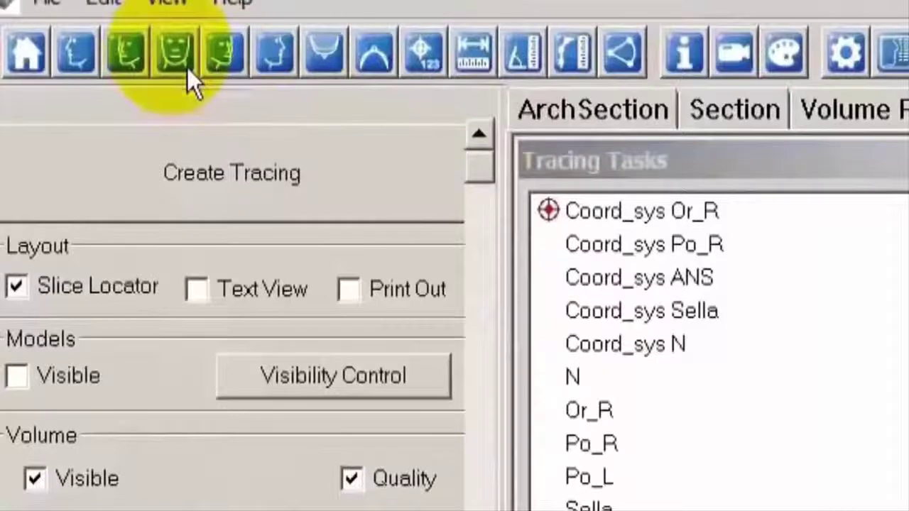
left_click(690, 242)
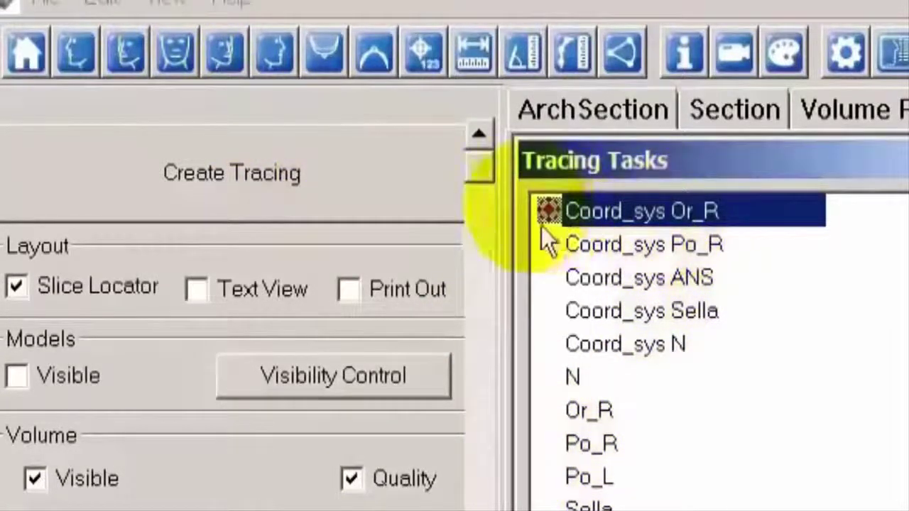
double_click(591, 226)
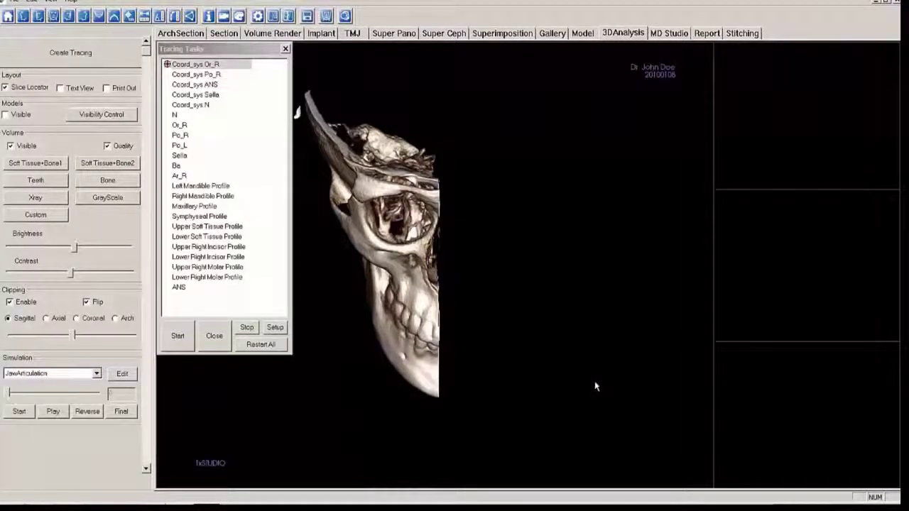
right_click_drag(595, 386, 564, 214)
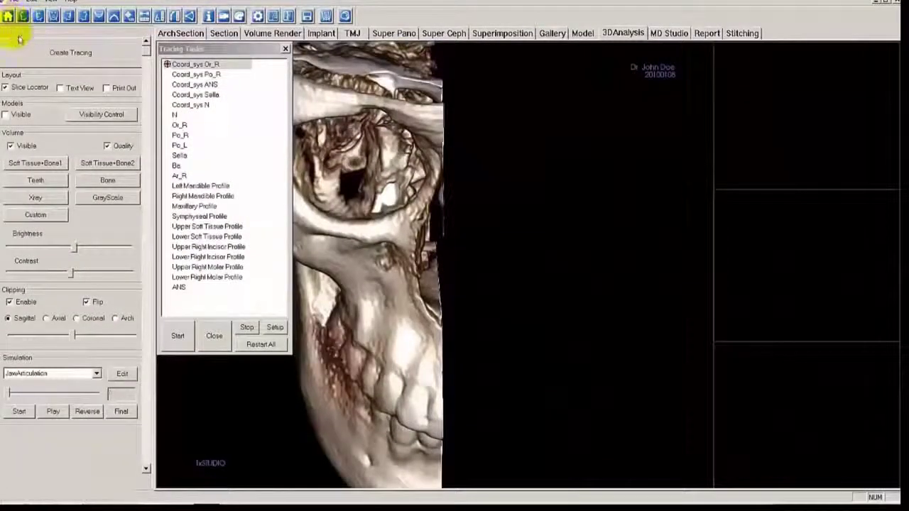
left_click(8, 15)
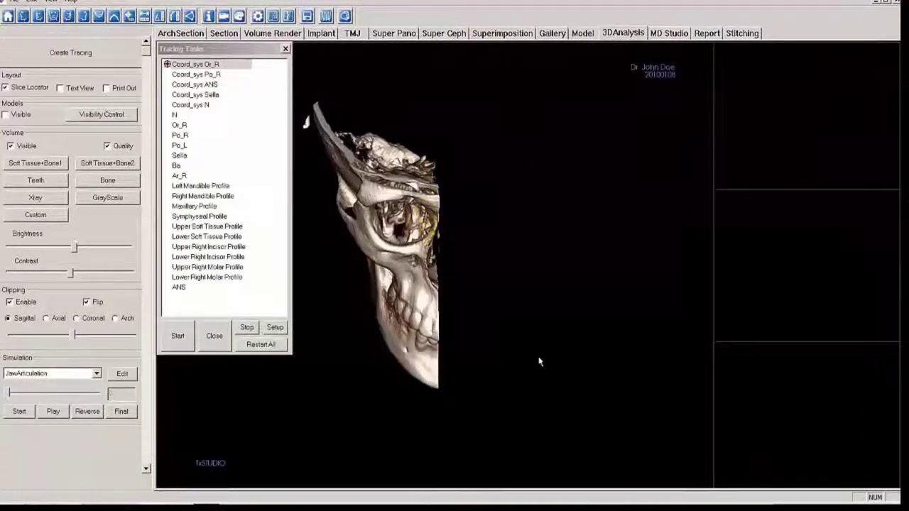
Enlarge the skull volume and shift it sideways to frame the right orbit for the Coord_sys Or_R landmark.
right_click_drag(566, 371, 507, 197)
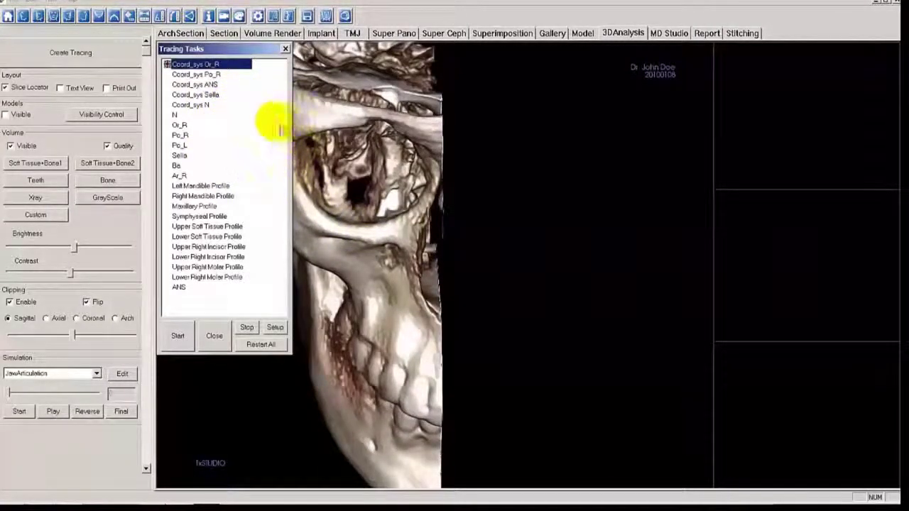
left_click(366, 245)
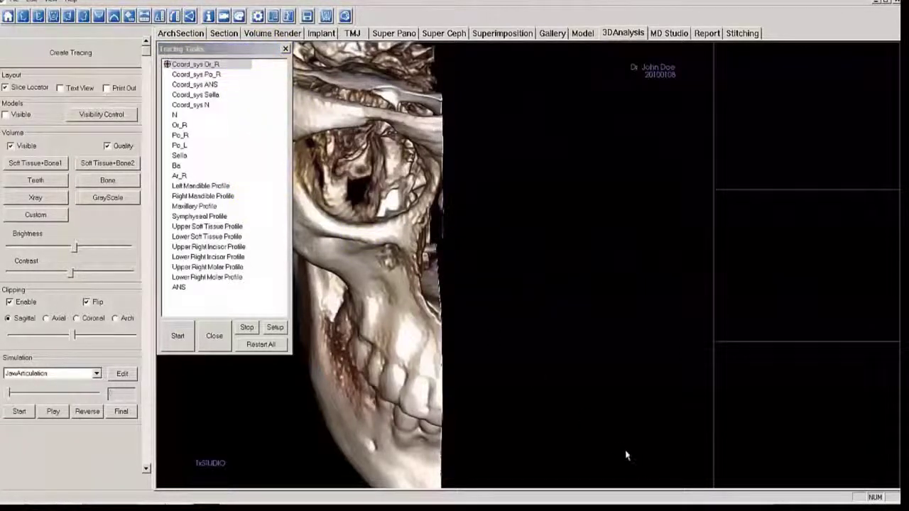
mouse_move(521, 400)
left_mouse_down()
mouse_move(597, 385)
mouse_move(637, 397)
mouse_move(554, 396)
mouse_move(574, 385)
mouse_move(545, 405)
left_mouse_up()
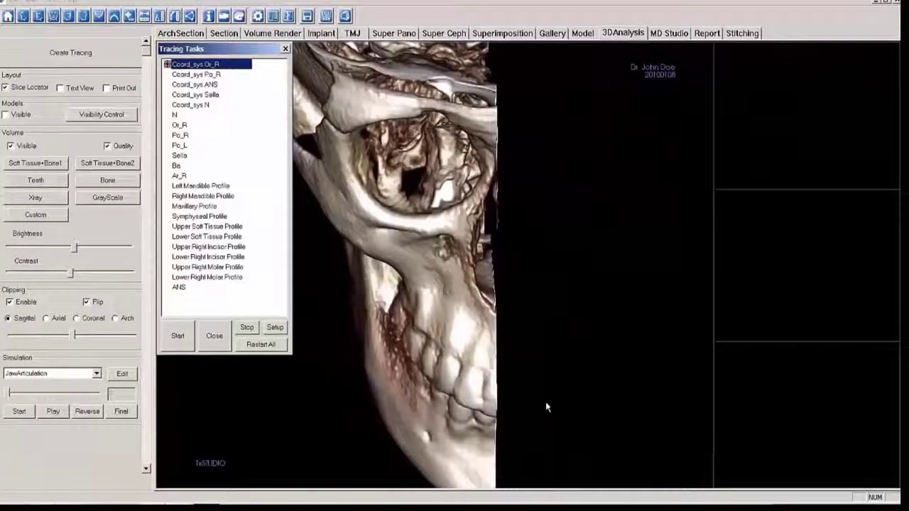
Place the Coord_sys Or_R landmark on the lower rim of the right orbit.
left_click_drag(581, 403, 438, 285)
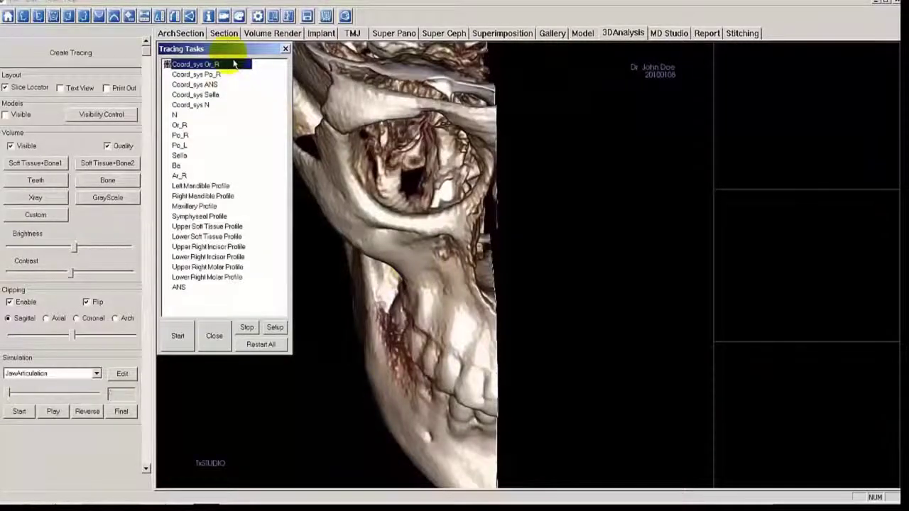
left_click(312, 122)
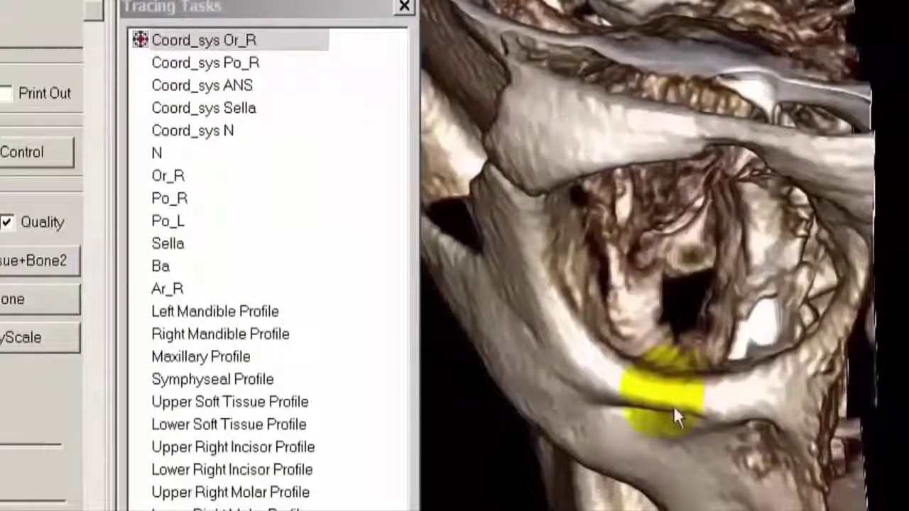
left_click(656, 406)
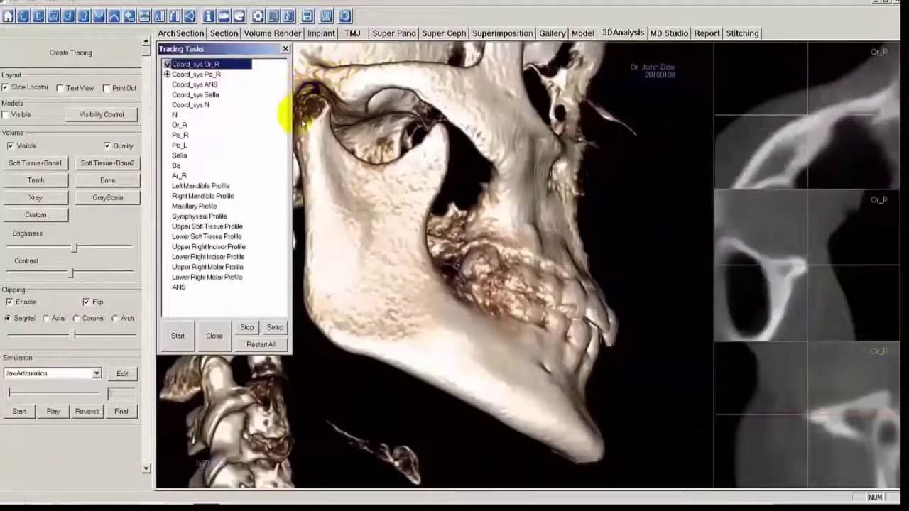
Restart the already traced Coord_sys Or_R task and place its landmark again on the right infraorbital rim.
left_click(304, 125)
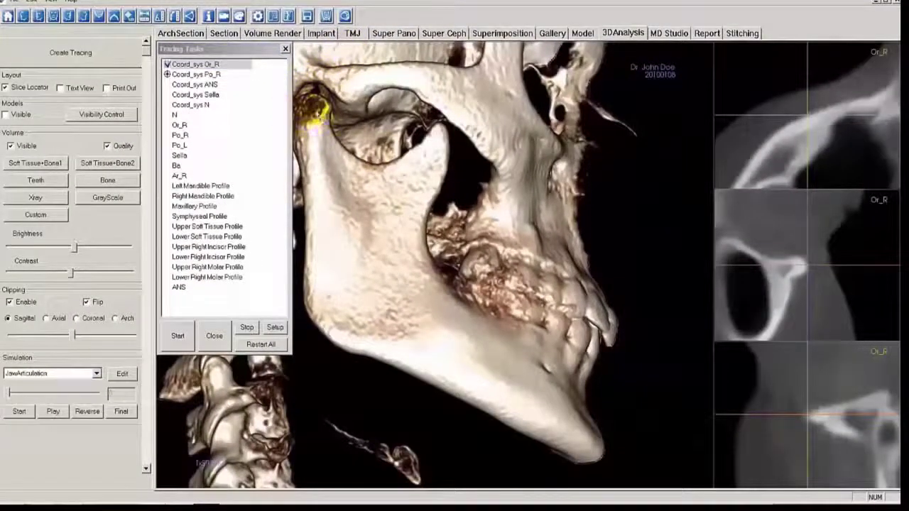
left_click(812, 267)
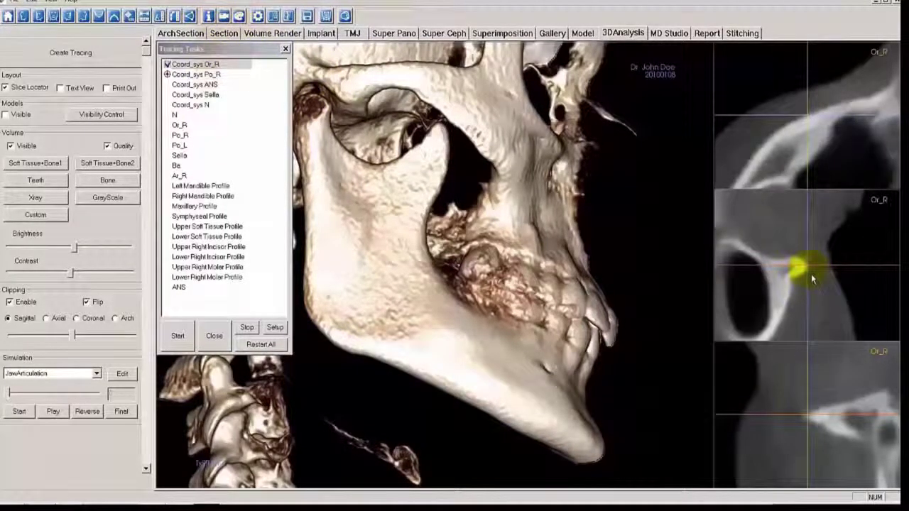
left_click(216, 71)
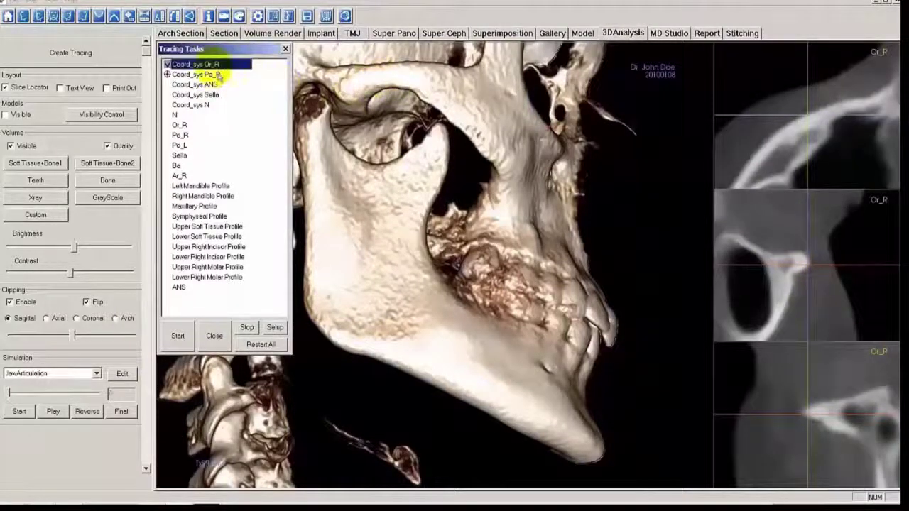
double_click(213, 64)
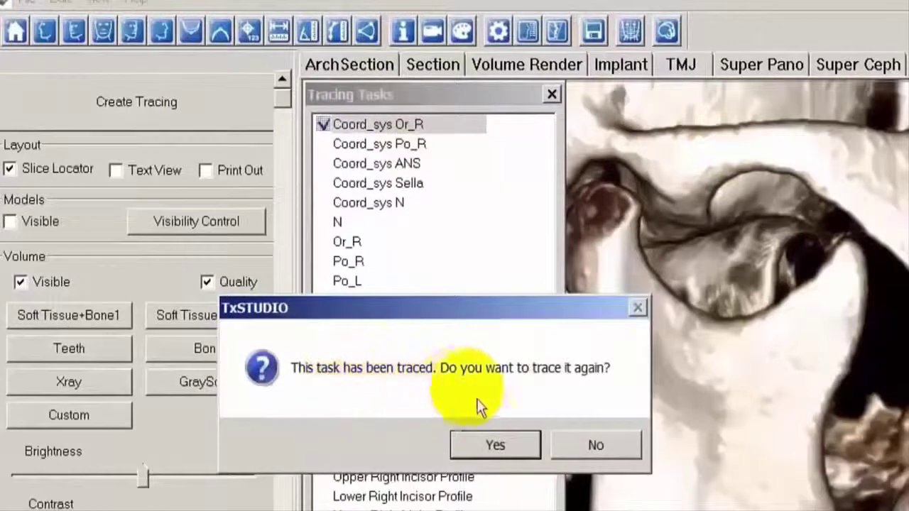
left_click(516, 454)
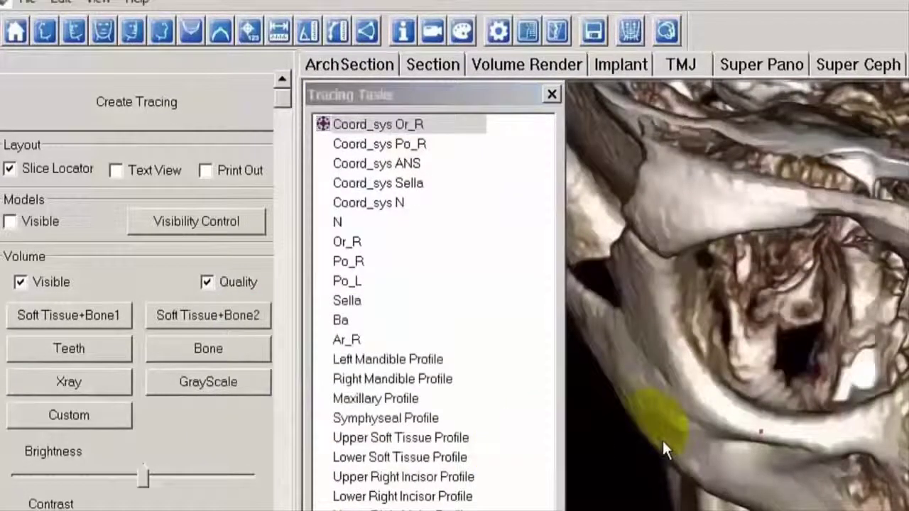
left_click(771, 430)
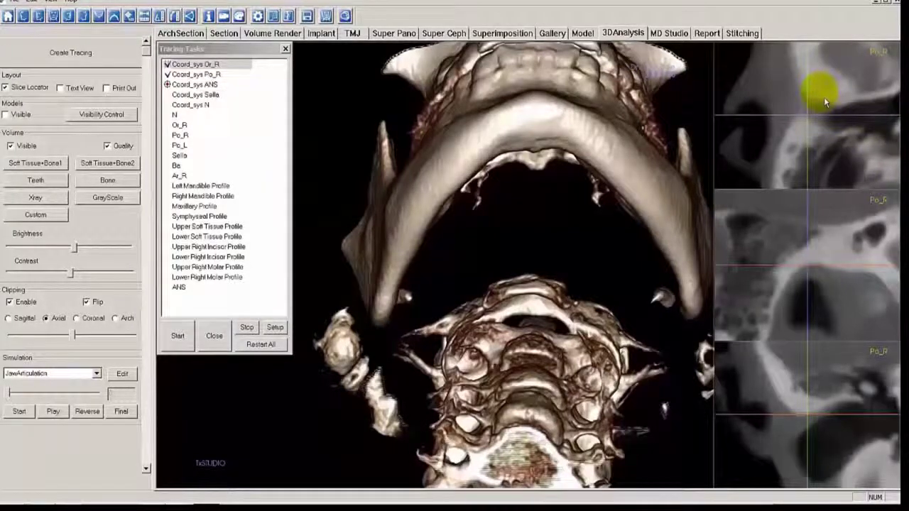
Place the Coord_sys ANS landmark on the tip of the anterior nasal spine and fine-tune its position in the slice views.
left_click(826, 303)
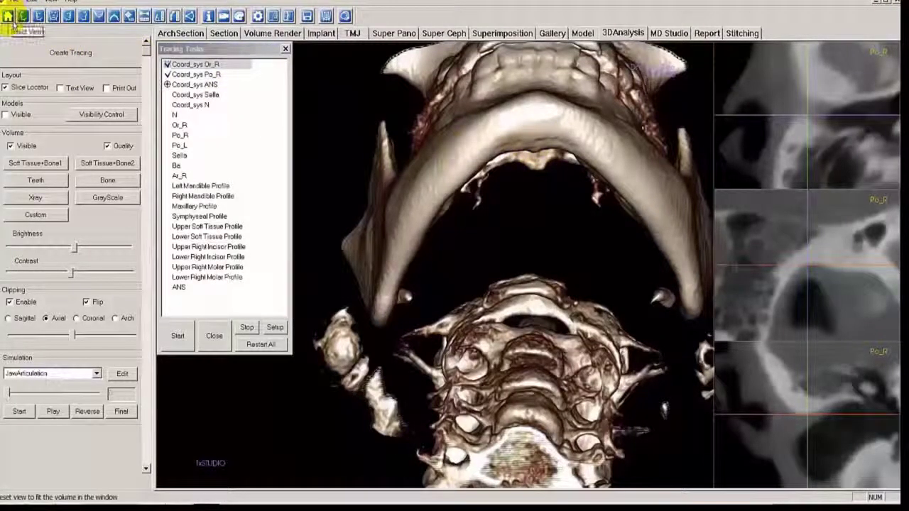
left_click(11, 23)
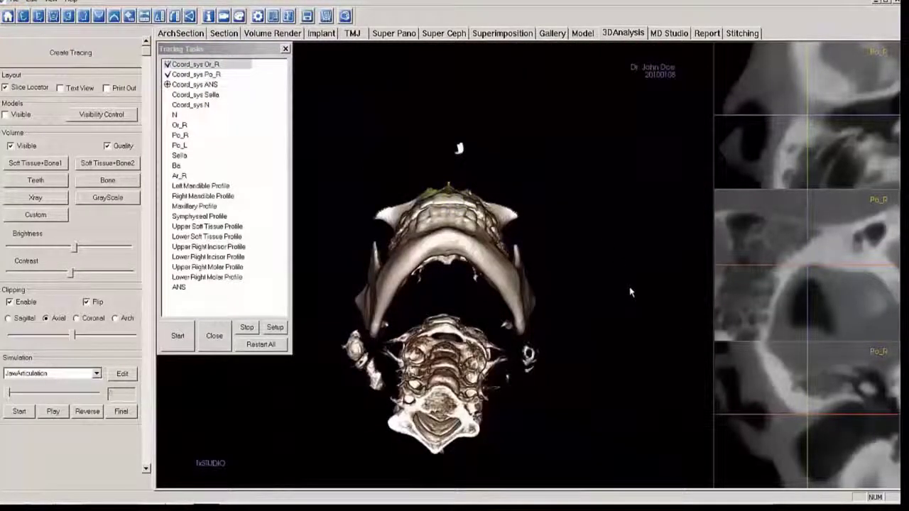
right_click_drag(634, 292, 623, 232)
left_click_drag(623, 232, 609, 153)
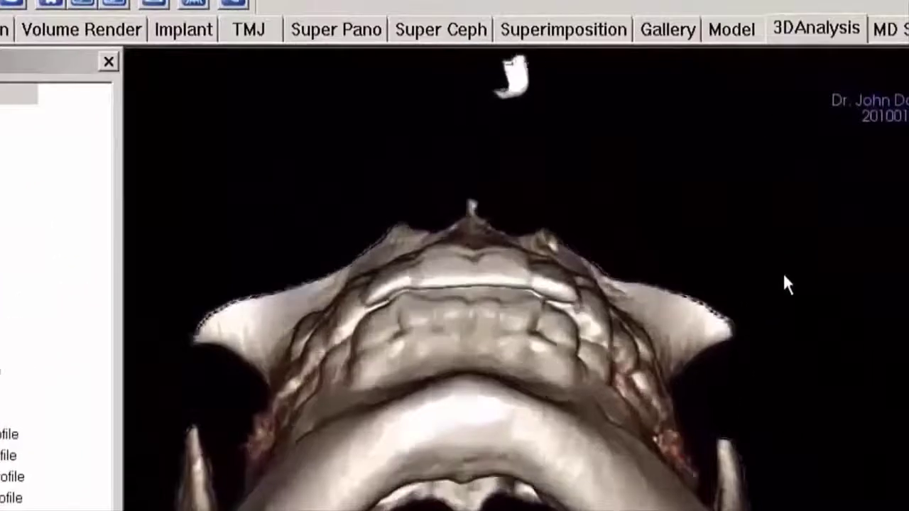
left_click(757, 263)
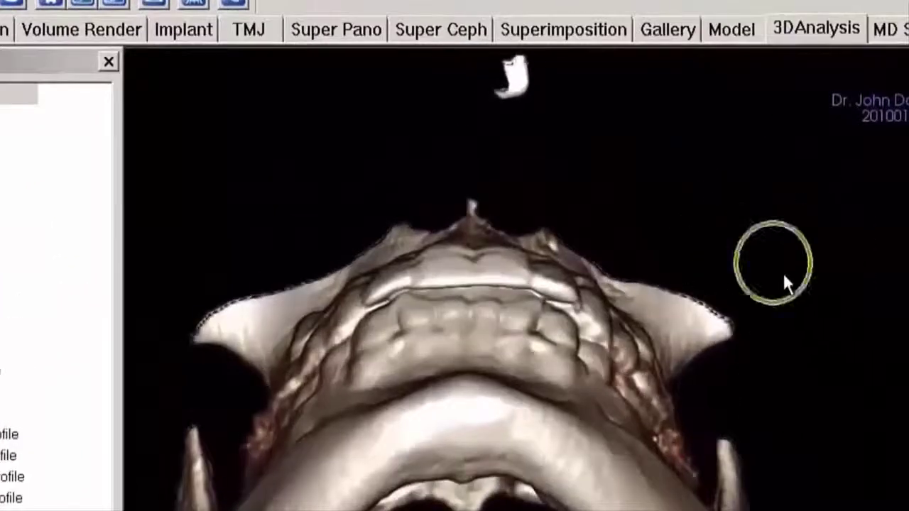
left_click(482, 213)
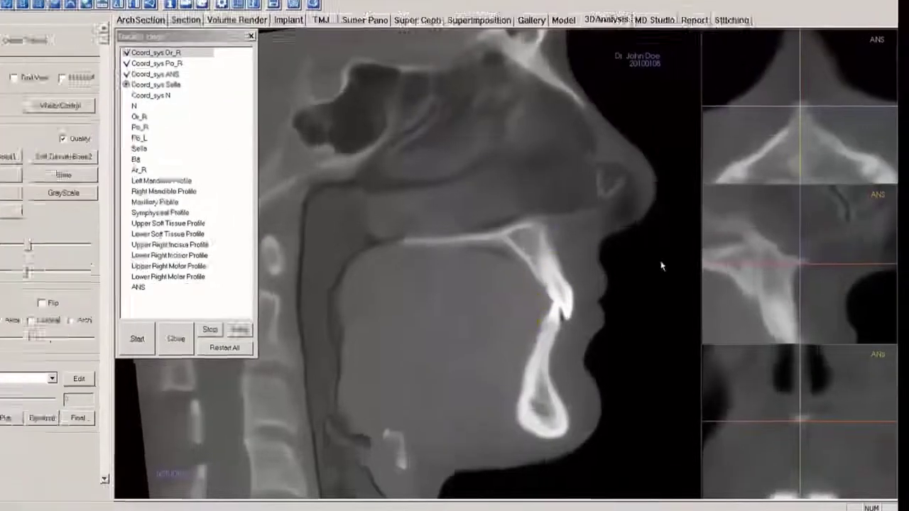
left_click(802, 274)
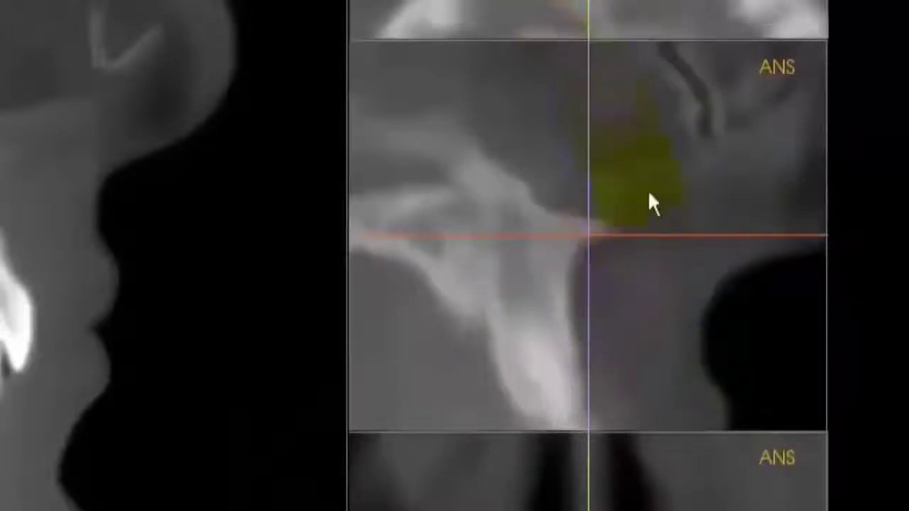
left_click(619, 242)
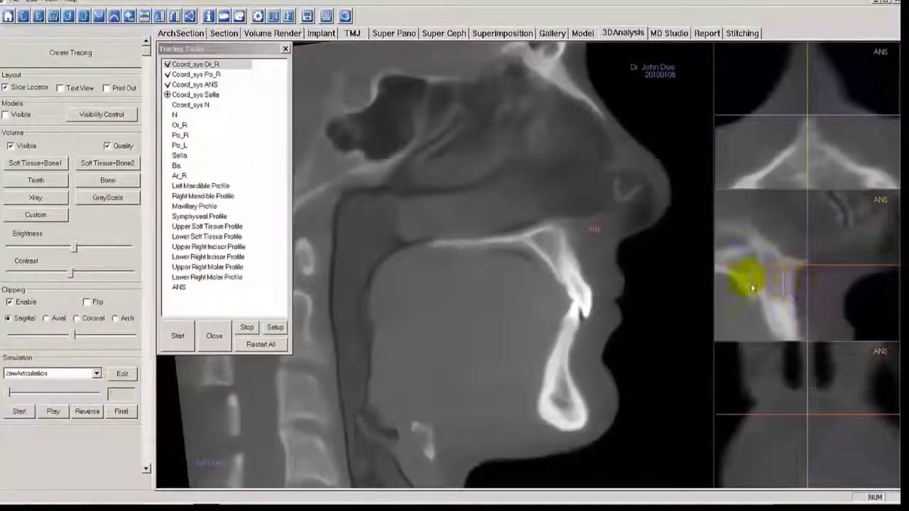
Place the Coord_sys Sella landmark at the sella turcica in the midsagittal grayscale view.
left_click(253, 113)
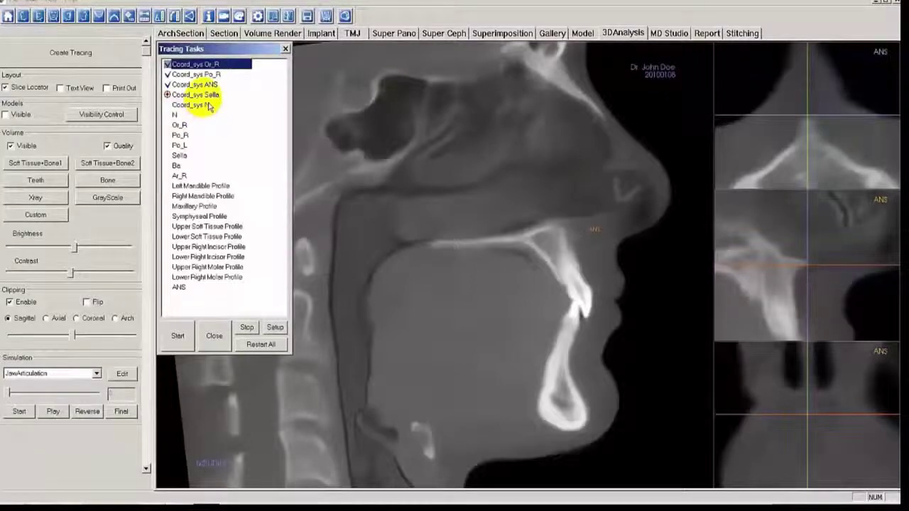
left_click(366, 129)
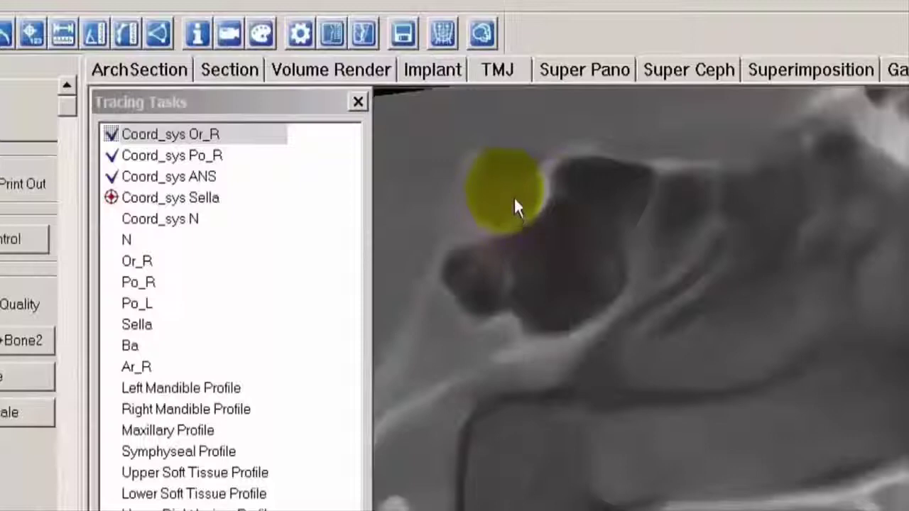
left_click(513, 197)
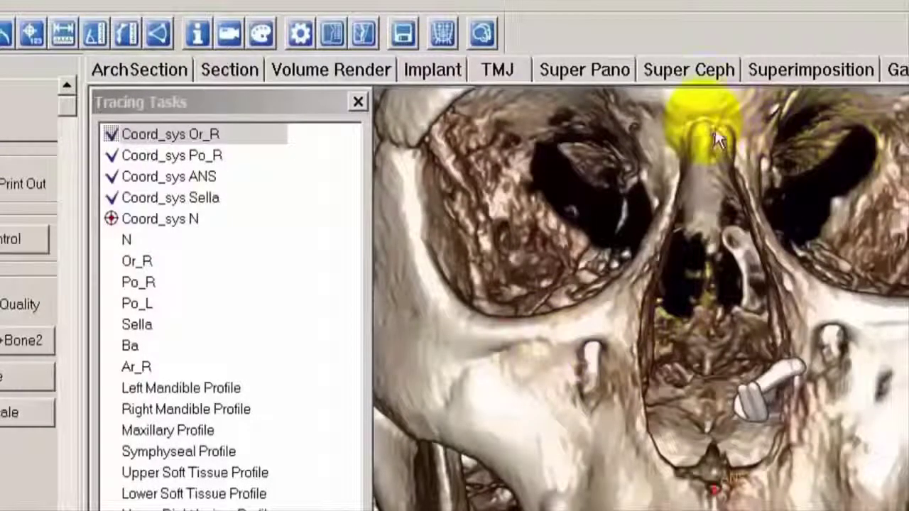
scroll(718, 135, "down", 3)
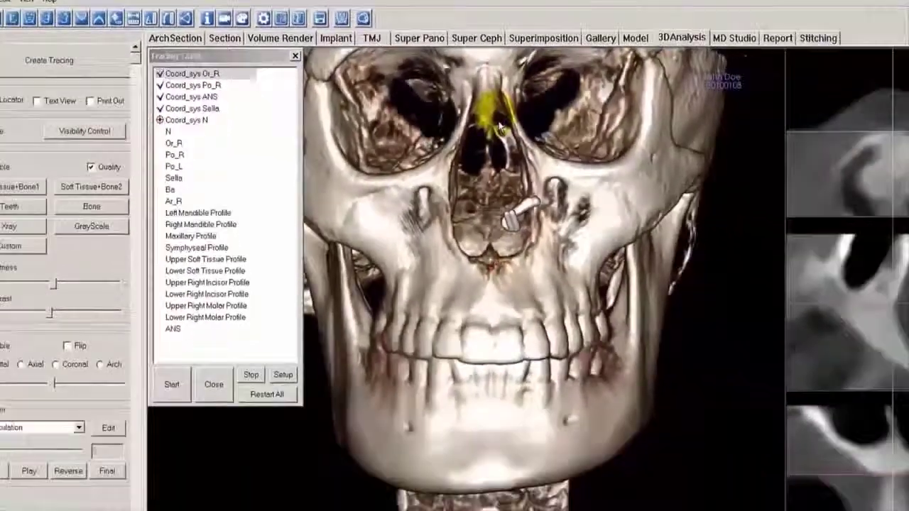
left_click(633, 186)
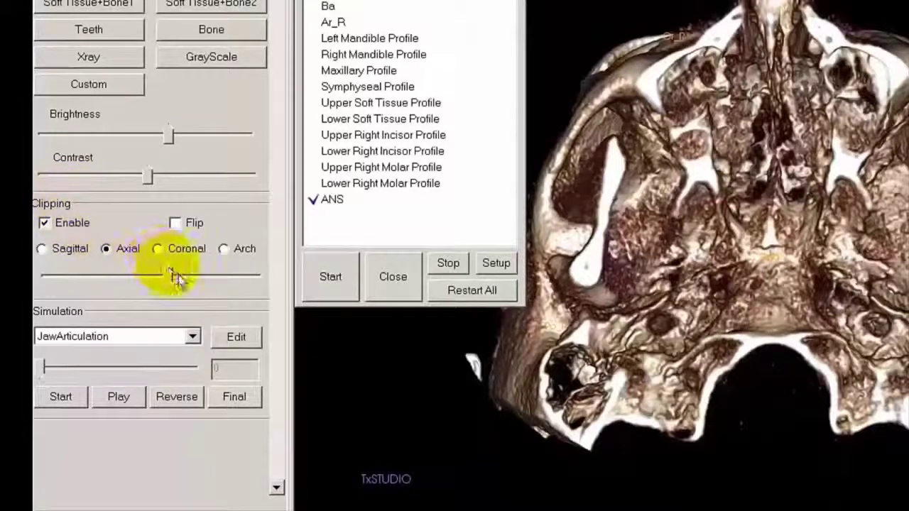
Adjust the axial clipping position of the skull volume and stop the guided tracing.
left_click_drag(179, 279, 175, 283)
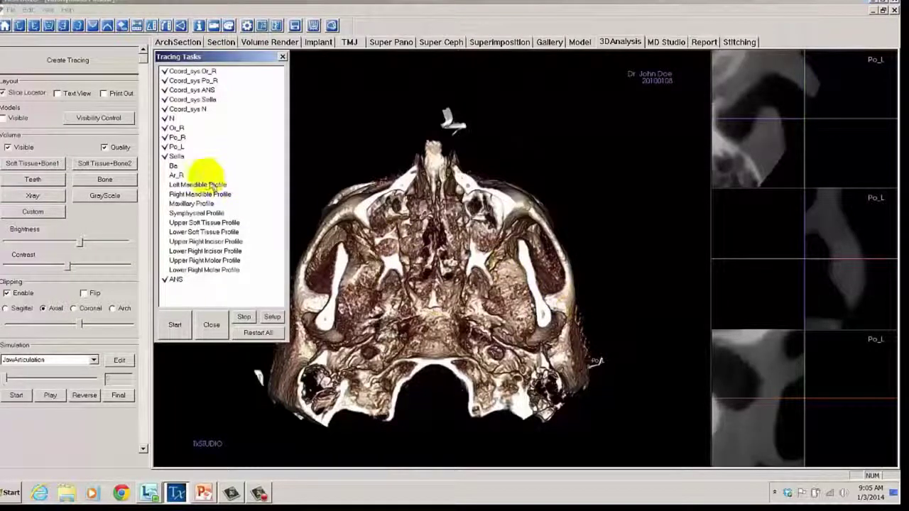
left_click(245, 184)
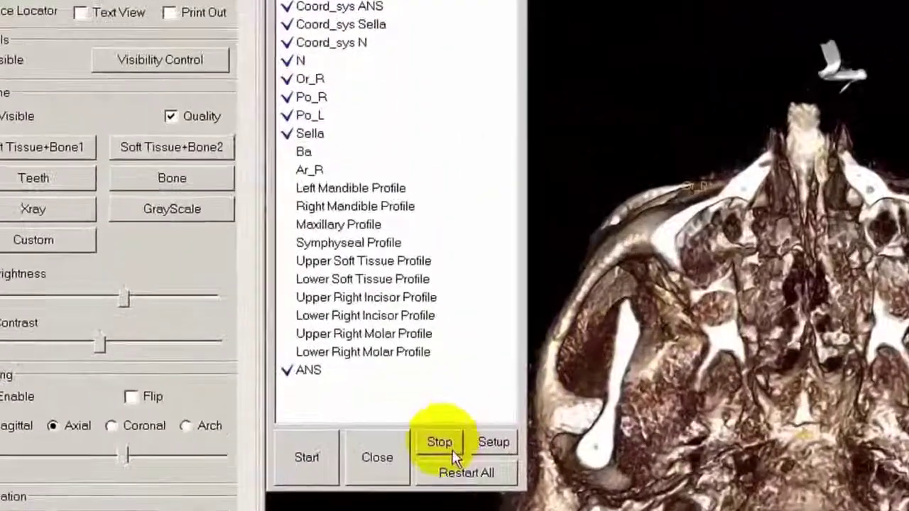
left_click(246, 318)
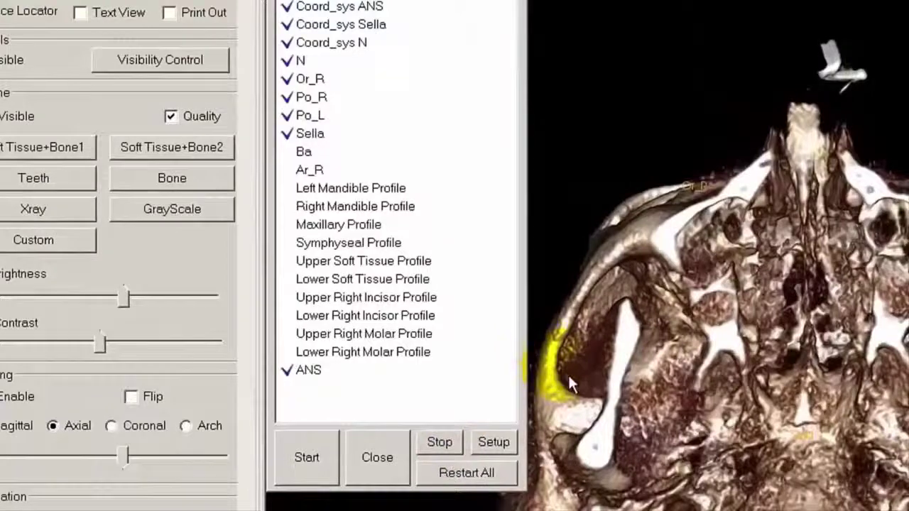
Store the current view settings for the Ba landmark in the tracing setup, and resume tracing from the Ba task.
left_click(500, 448)
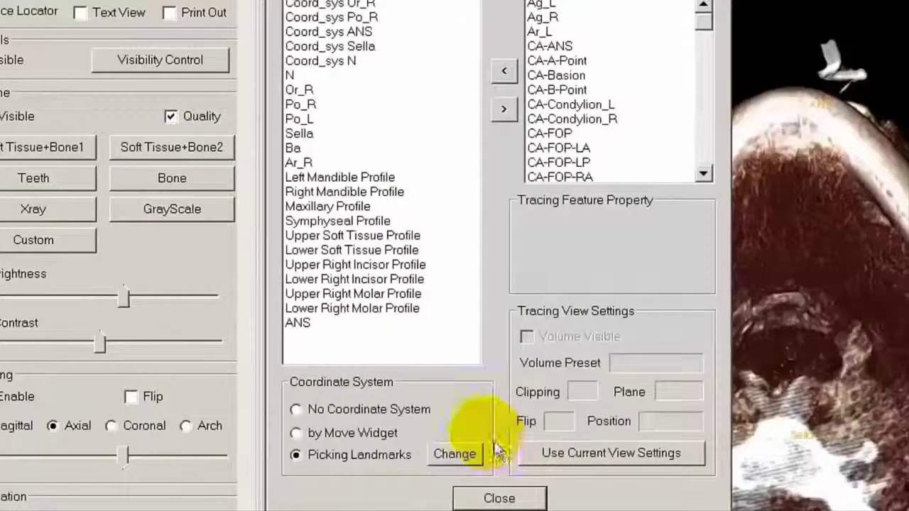
left_click(307, 150)
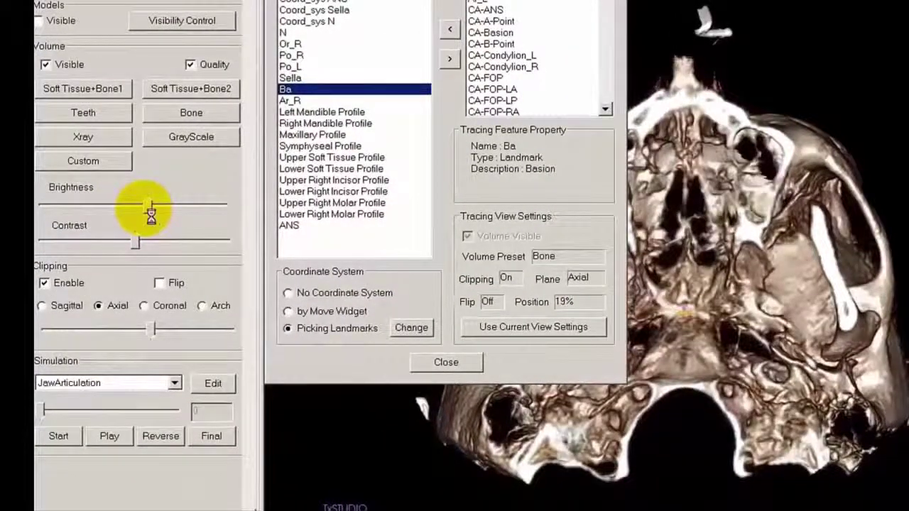
left_click(702, 317)
left_click(739, 392)
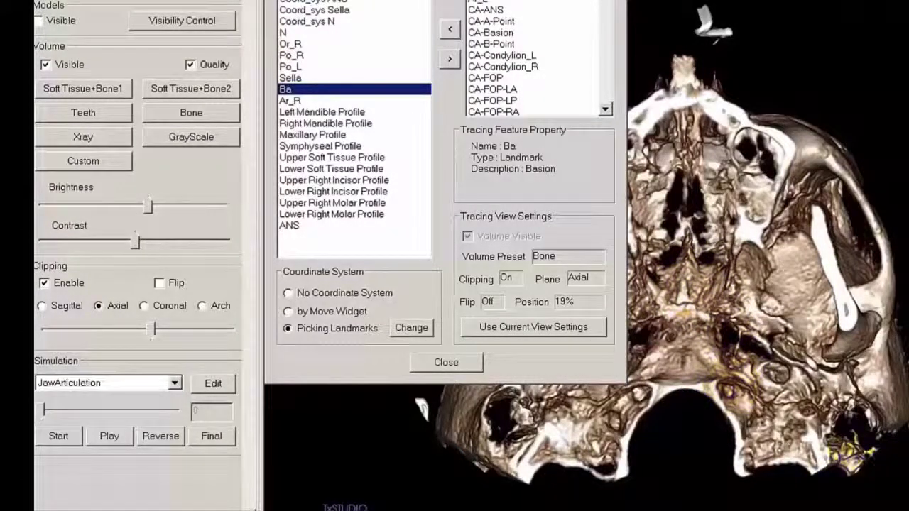
left_click(566, 334)
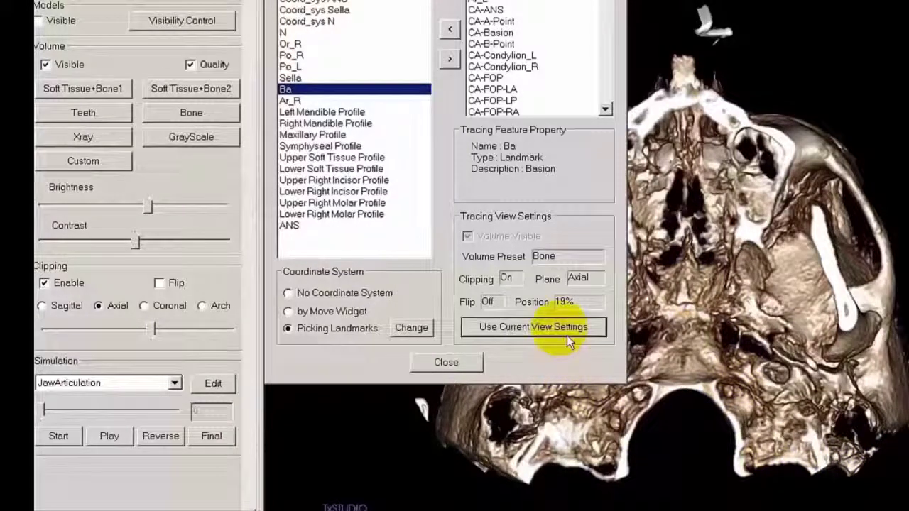
left_click(453, 366)
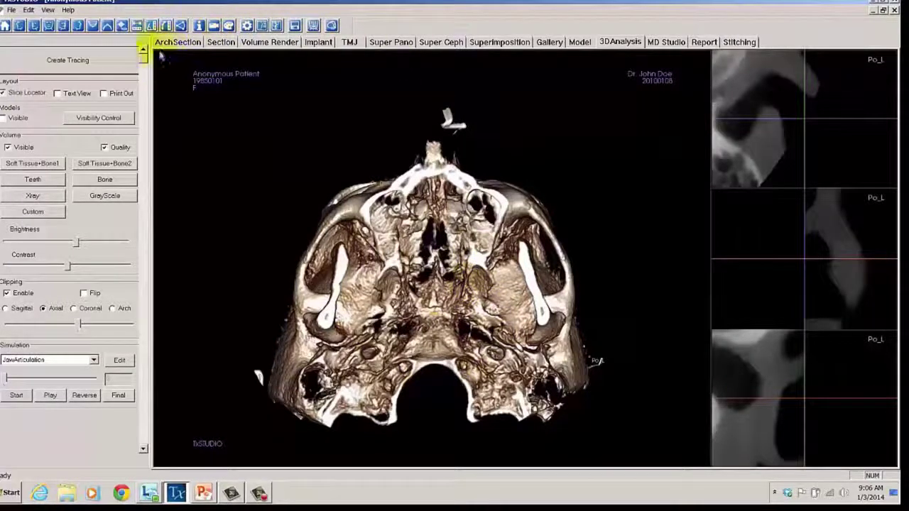
left_click(107, 71)
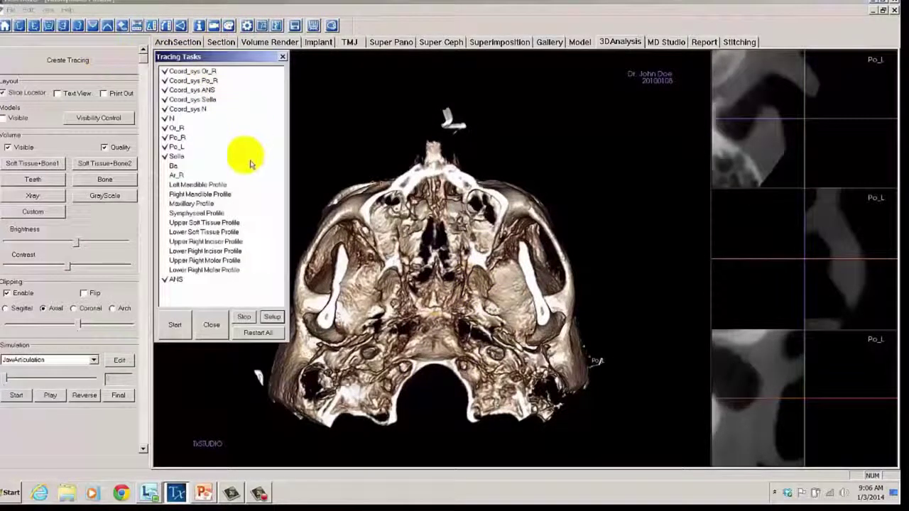
left_click(174, 166)
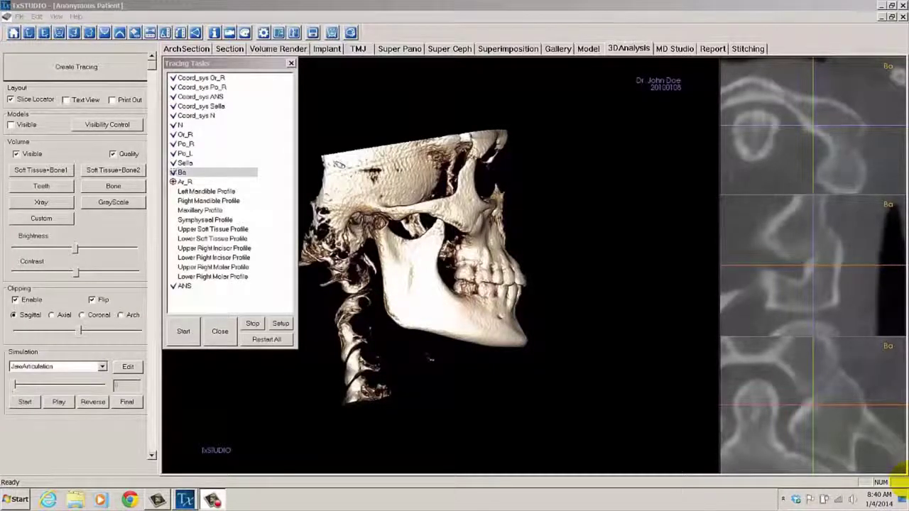
Place the Ar_R landmark on the posterior border of the right mandibular ramus, just below the condyle.
left_click(427, 290)
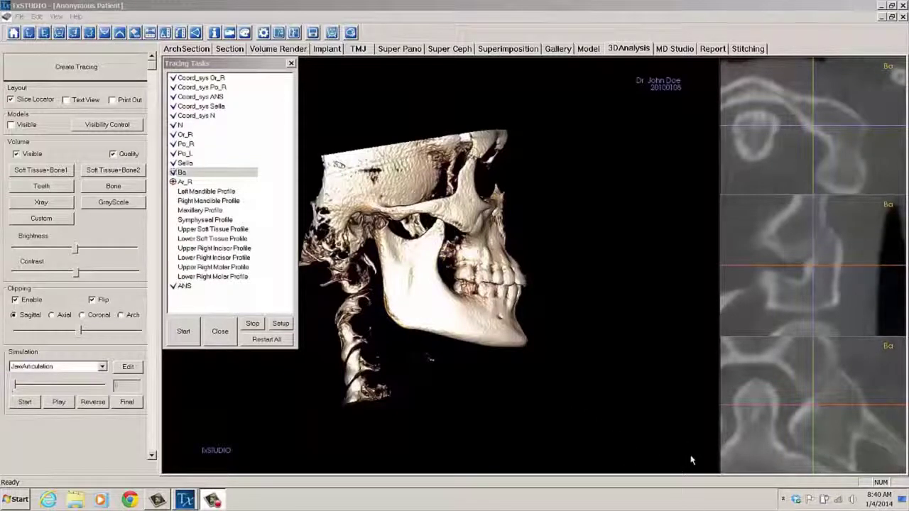
right_click_drag(691, 461, 611, 266)
left_click(396, 395)
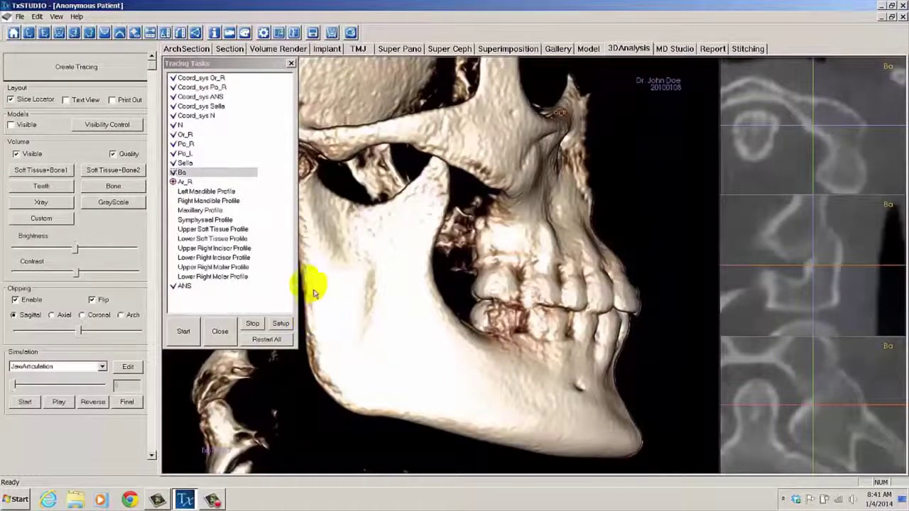
left_click(293, 228)
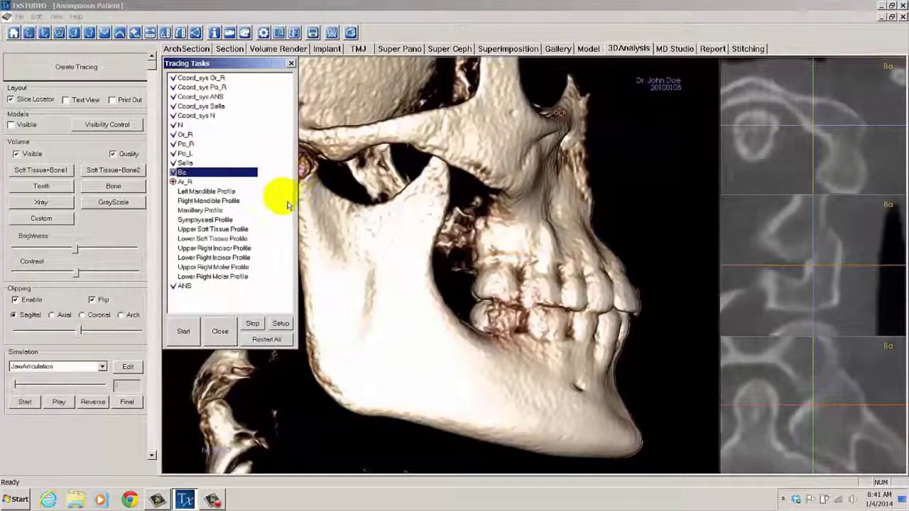
left_click(309, 416)
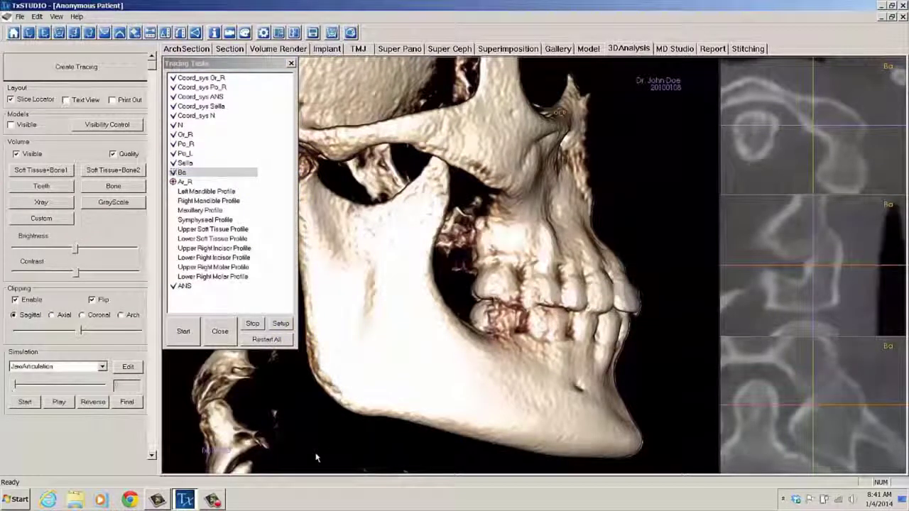
left_click_drag(317, 458, 417, 463)
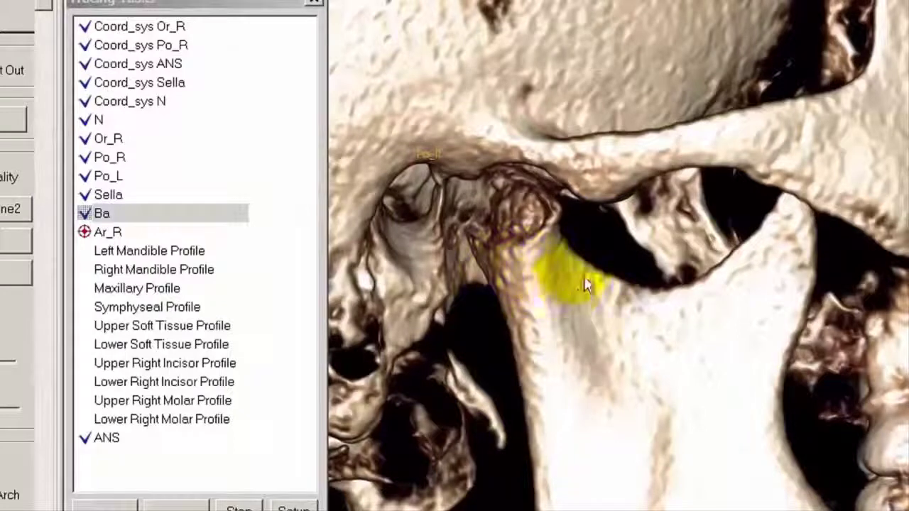
left_click(497, 293)
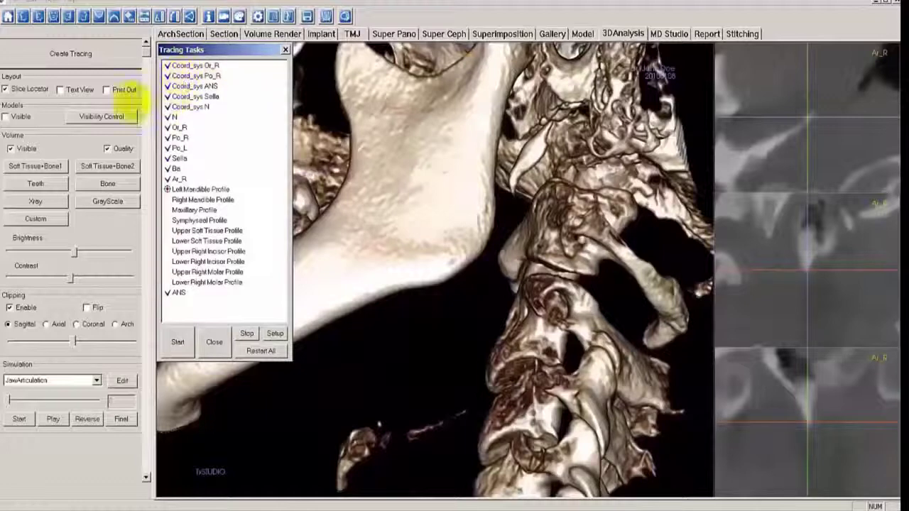
Stop the guided tracing and show the text view without the slice locator.
left_click(73, 107)
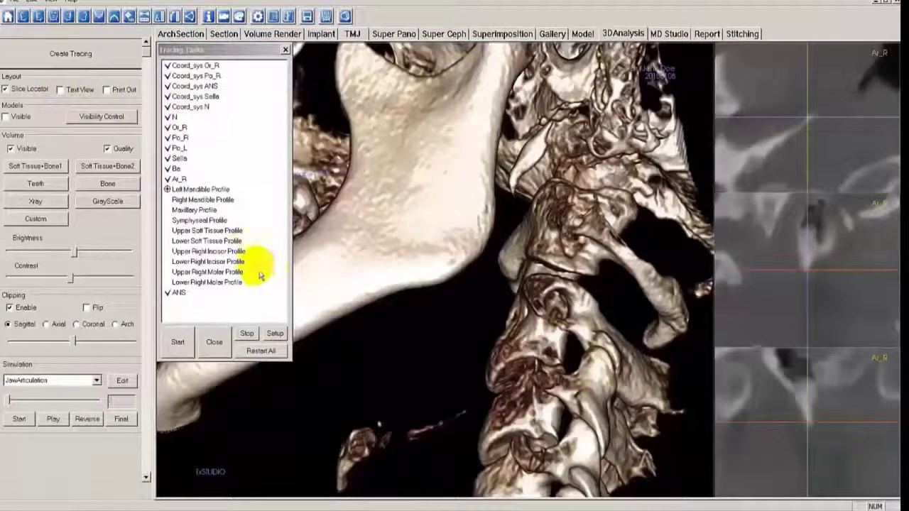
left_click(246, 333)
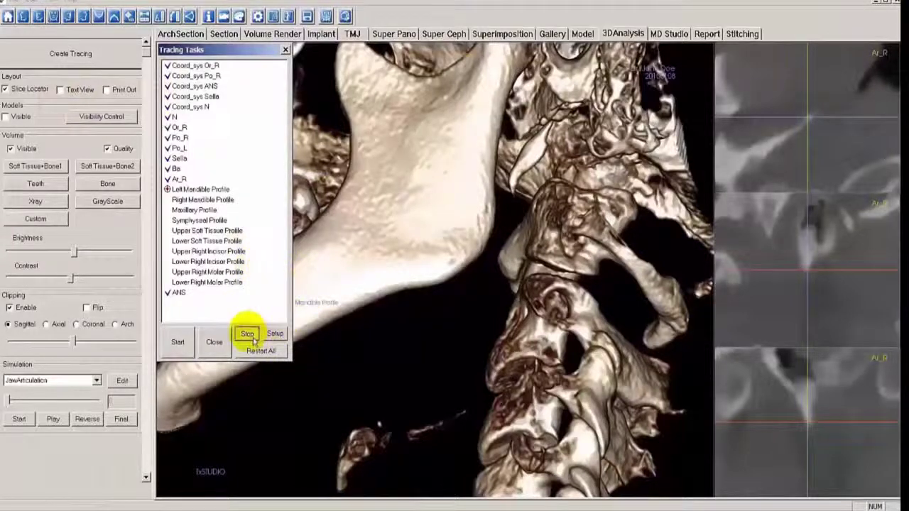
left_click(64, 92)
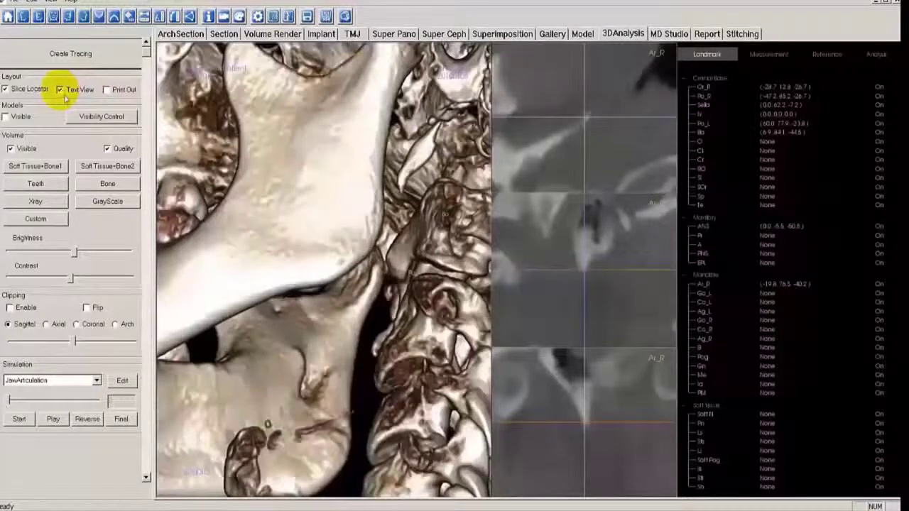
left_click(7, 91)
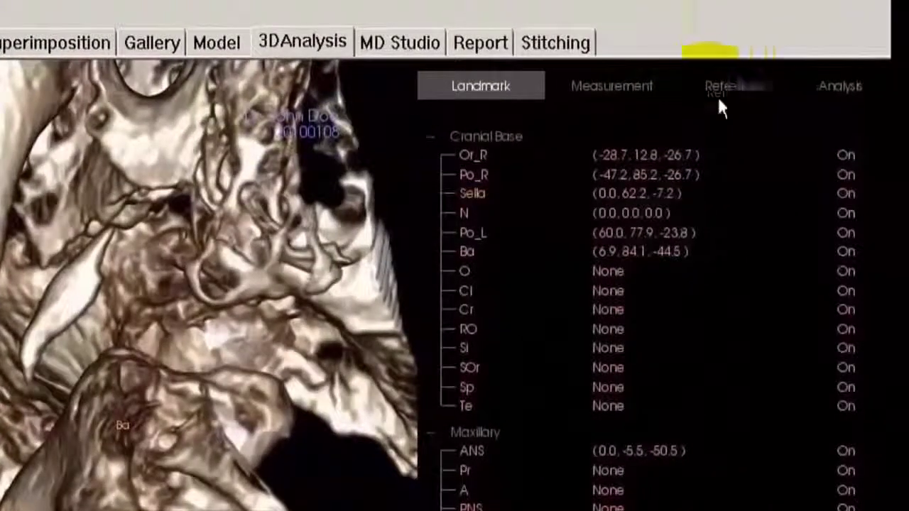
Switch all reference planes on and off, and display only the Mid-Sagittal and Frontal planes.
left_click(753, 95)
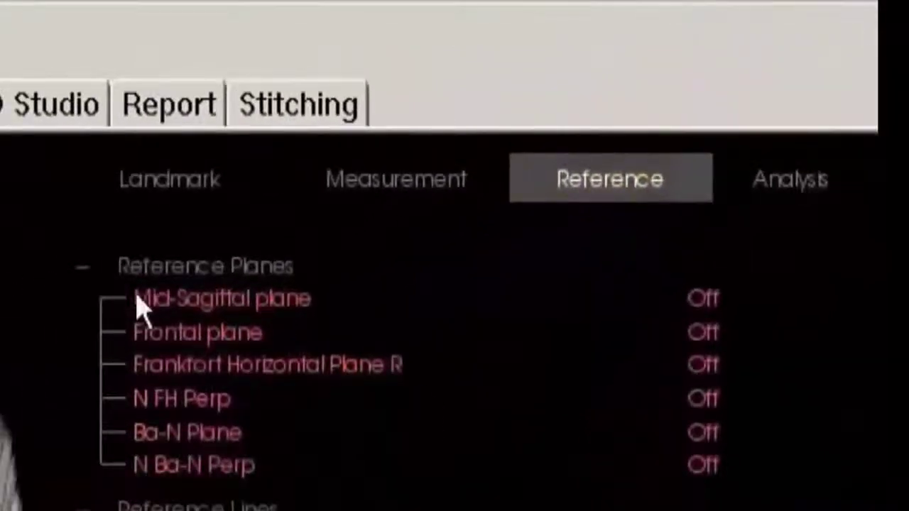
left_click(191, 288)
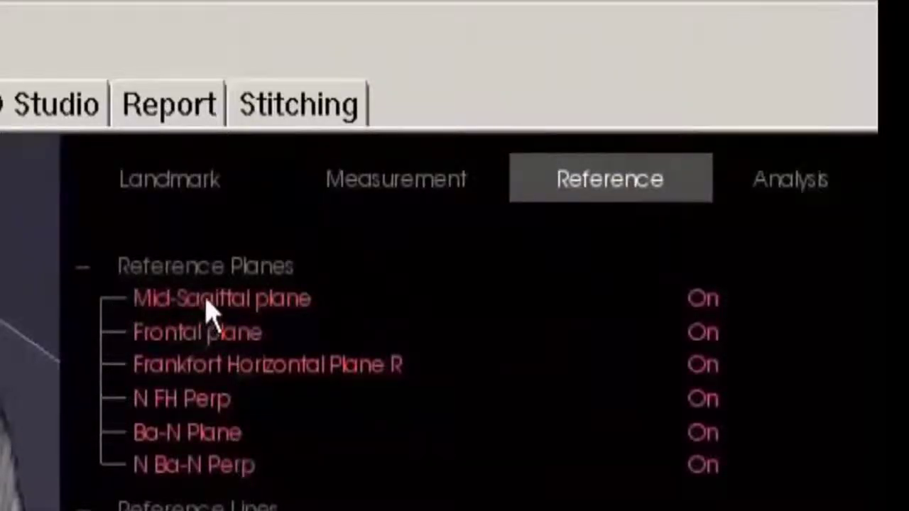
left_click(83, 268)
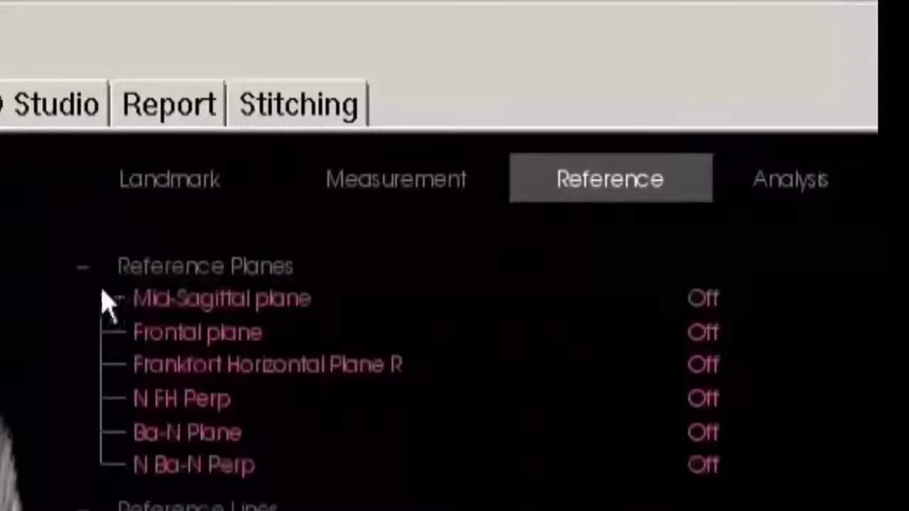
left_click(299, 304)
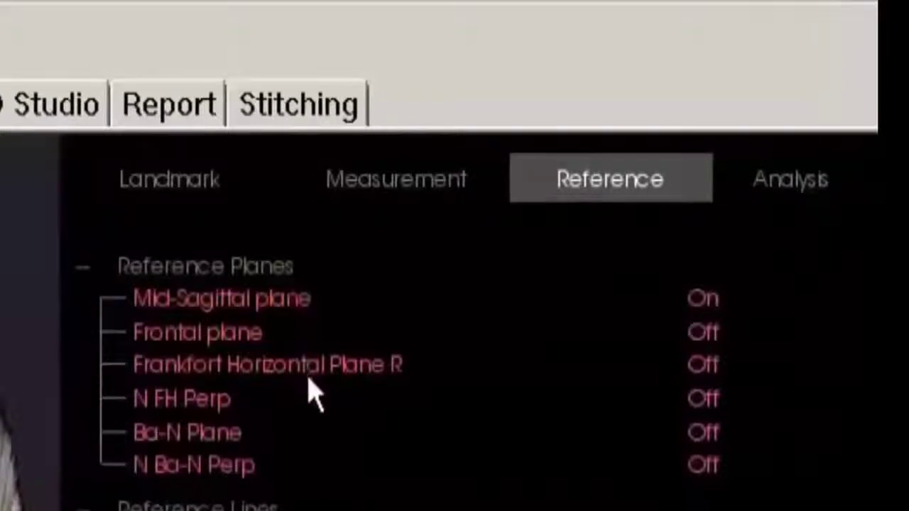
left_click(210, 355)
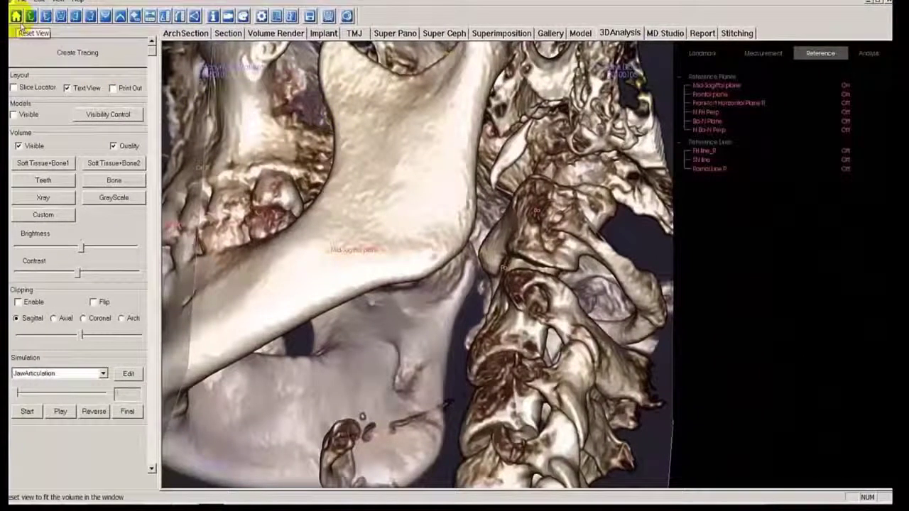
Examine the reference planes on the whole skull from the front and right side, and hide all the planes.
left_click(18, 20)
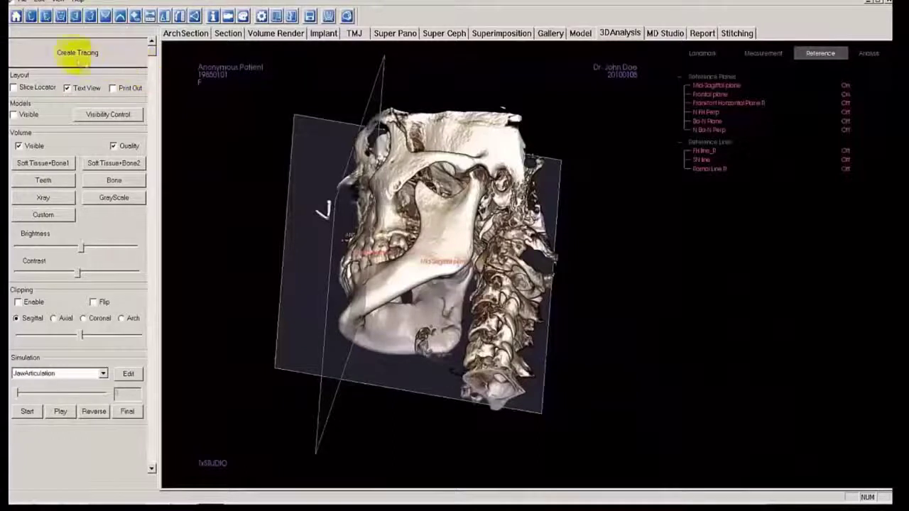
left_click(62, 18)
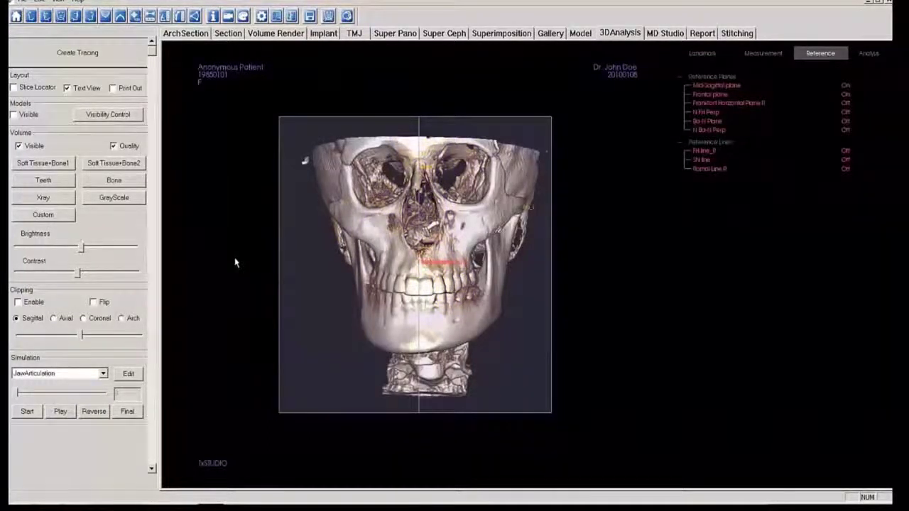
left_click(92, 20)
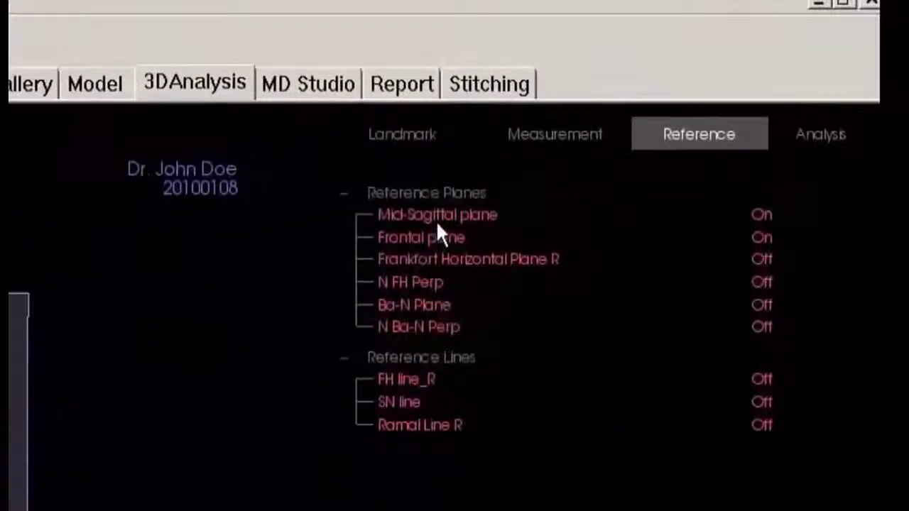
left_click(436, 221)
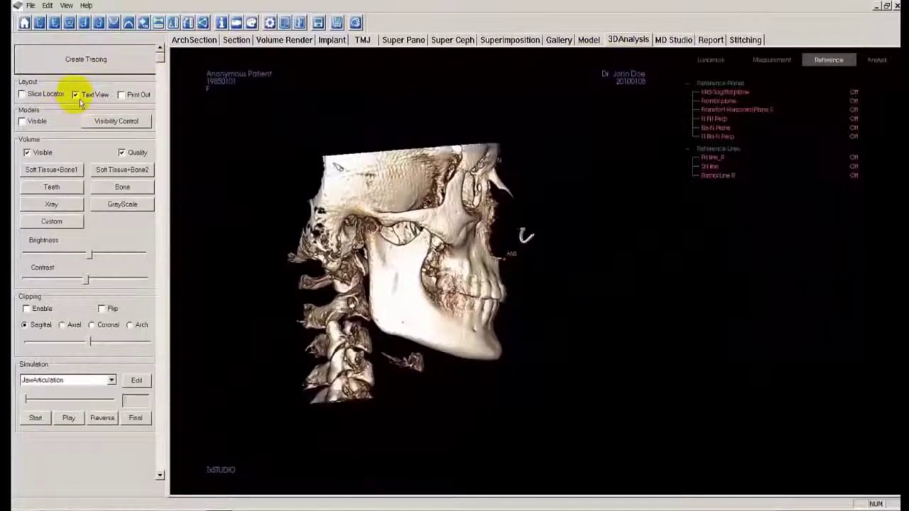
Restore the slice locator layout without the text view, and resume guided tracing at the Left Mandible Profile task.
left_click(56, 118)
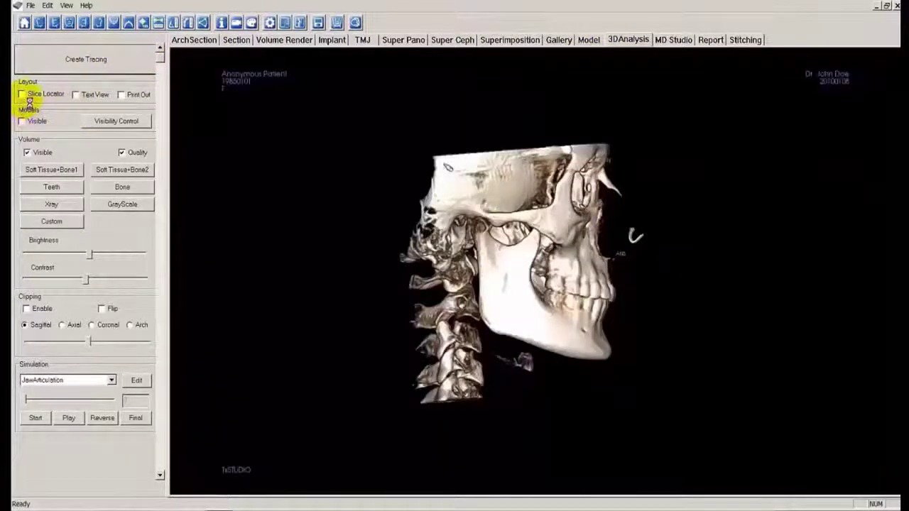
left_click(22, 94)
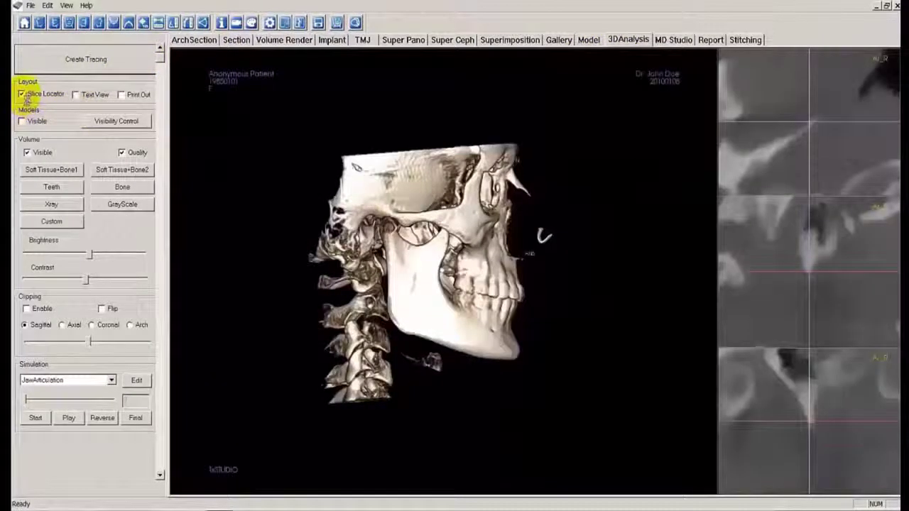
left_click(87, 61)
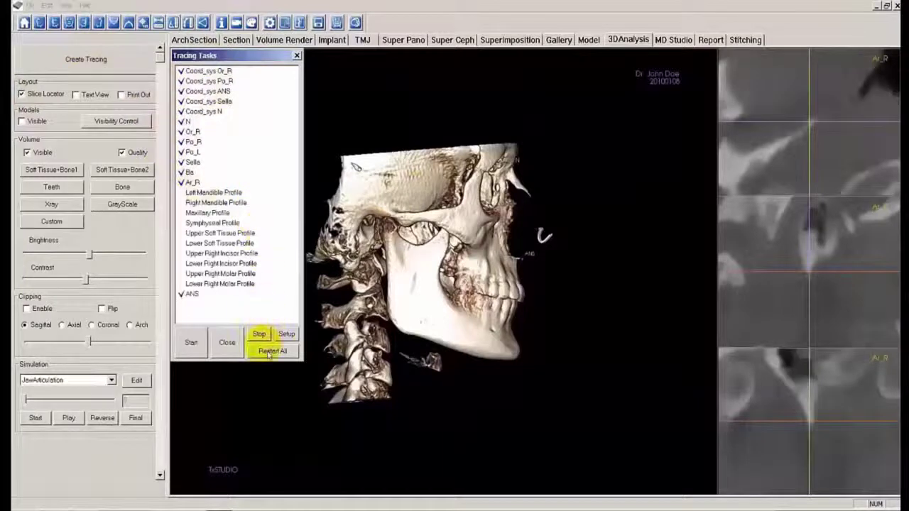
left_click(191, 344)
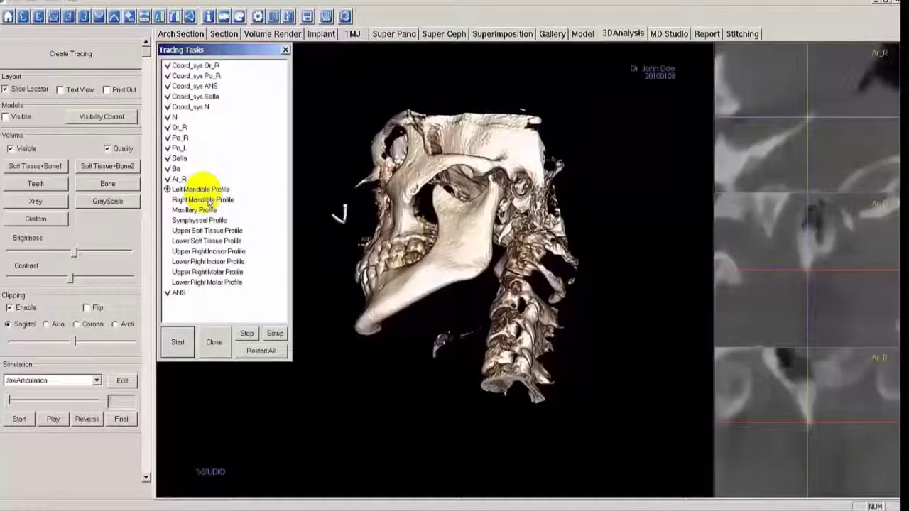
Pause the guided tracing, enlarge the skull in the volume view, and restart the Left Mandible Profile task.
left_click(433, 194)
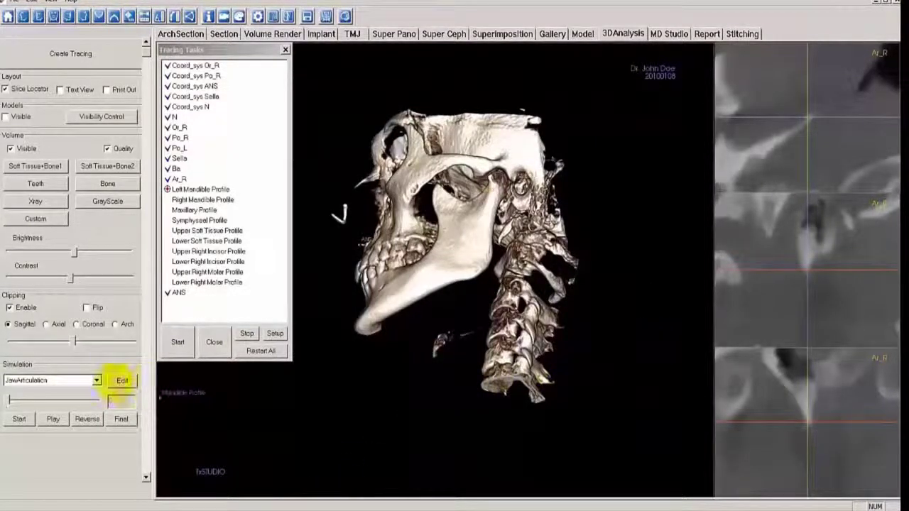
left_click(246, 333)
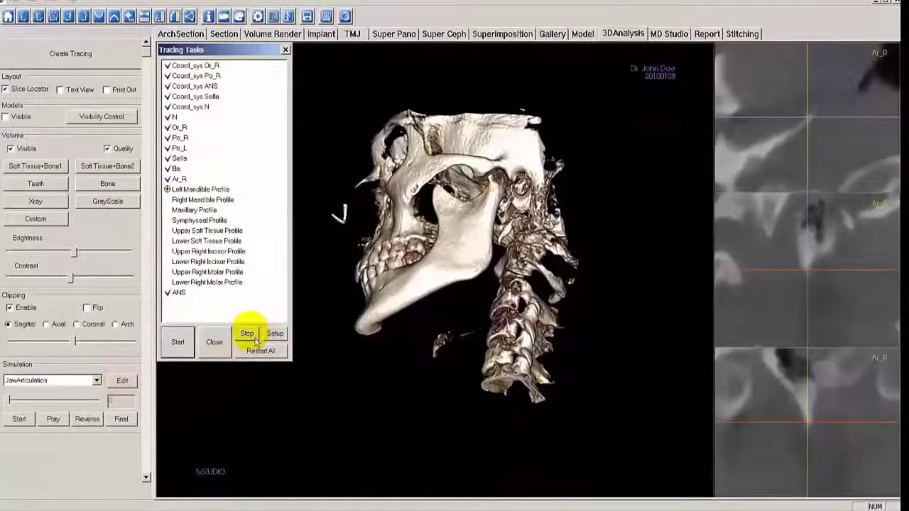
left_click(249, 336)
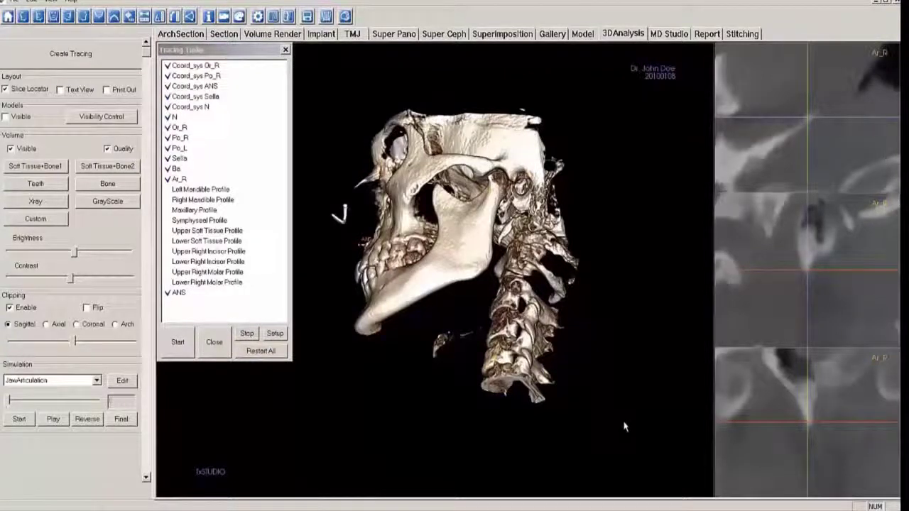
right_click_drag(625, 426, 615, 341)
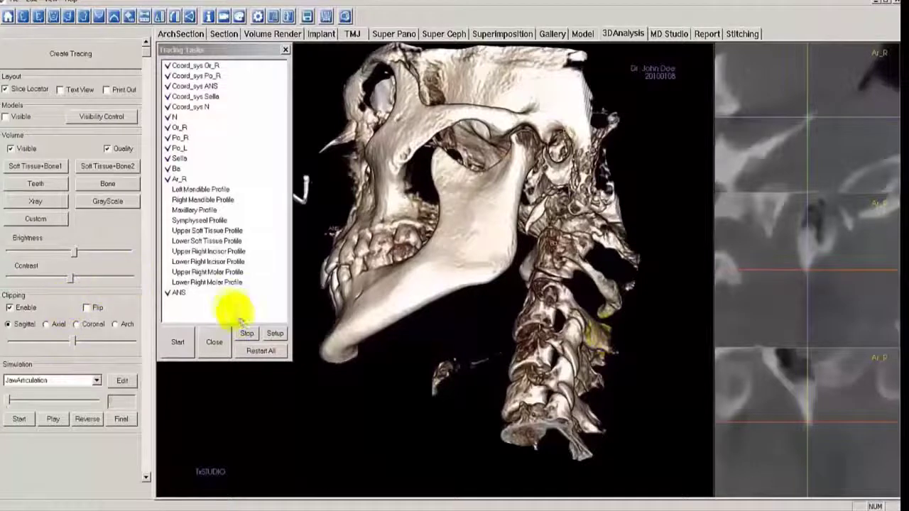
left_click(179, 342)
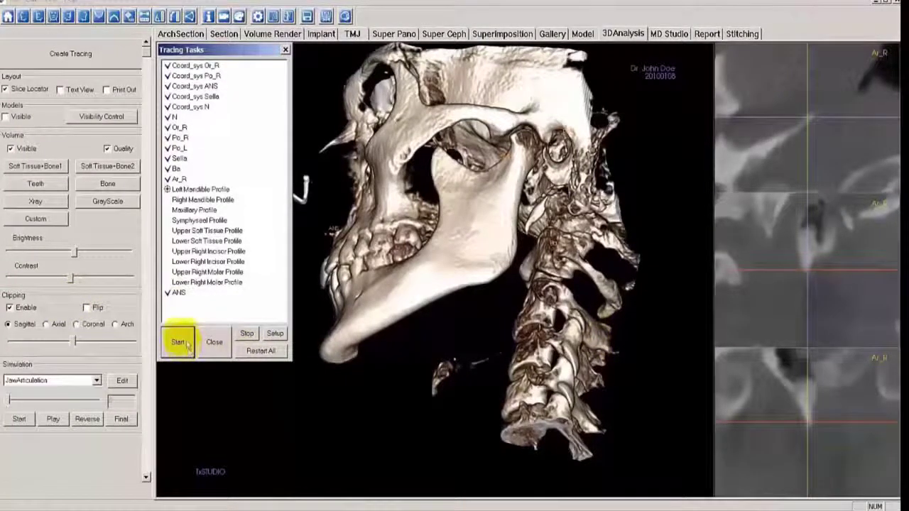
Increase the brightness and contrast of the skull volume so the left mandible's thin bone is rendered more fully.
left_click(446, 203)
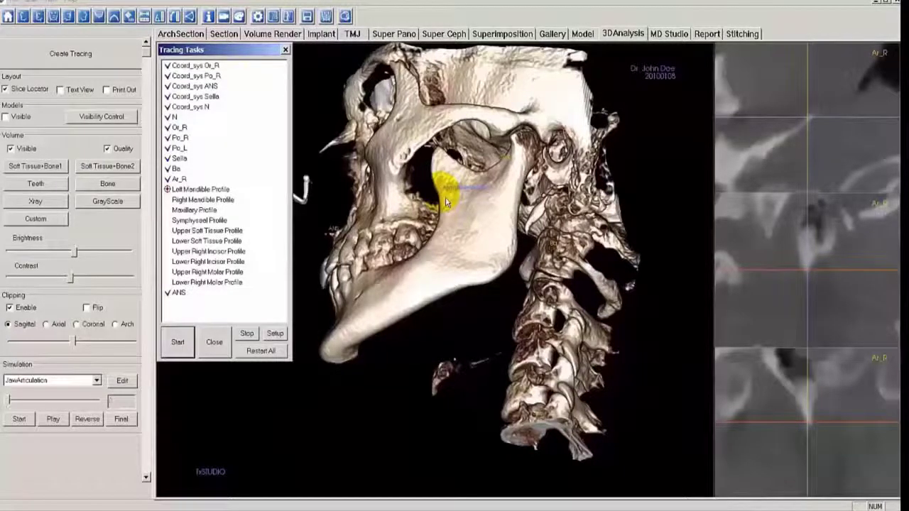
left_click(445, 197)
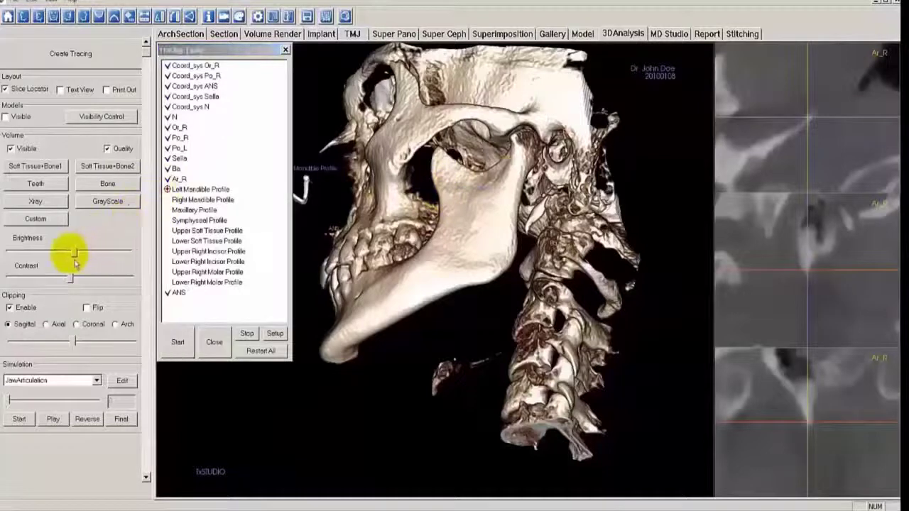
left_click_drag(75, 253, 88, 258)
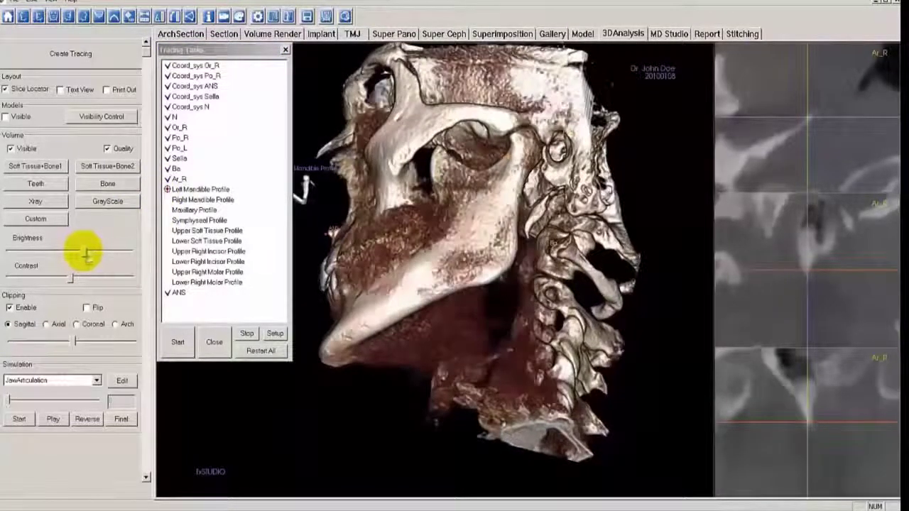
left_click(61, 280)
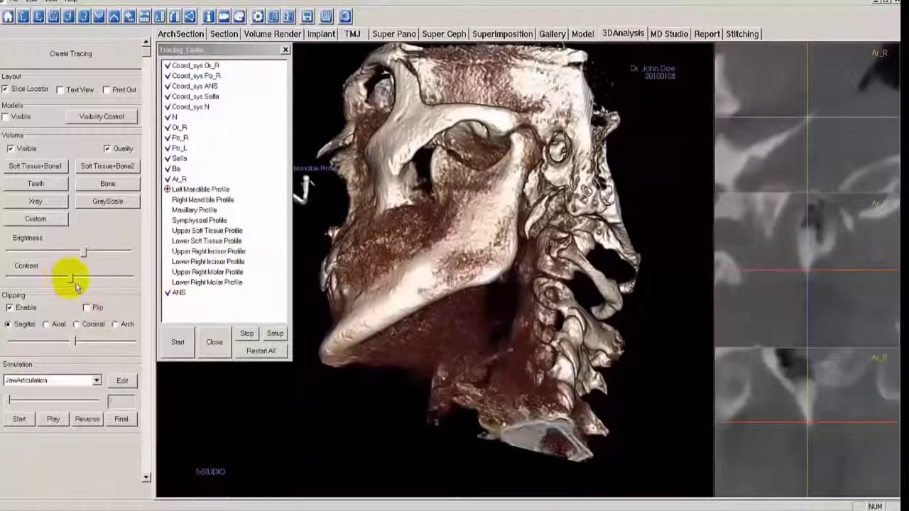
left_click_drag(67, 286, 109, 284)
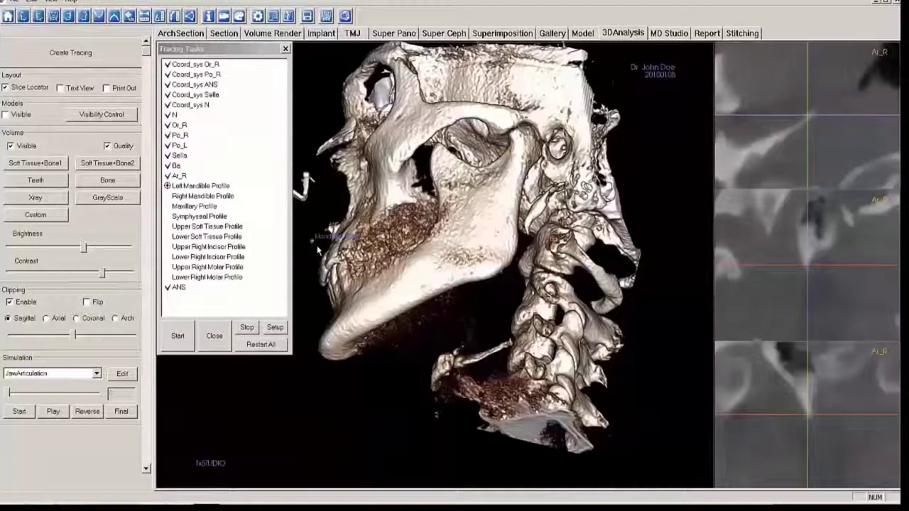
Trace the Left Mandible Profile from the anterior border of the ramus over the coronoid process and sigmoid notch onto the condyle.
mouse_move(334, 248)
left_mouse_down()
mouse_move(408, 255)
mouse_move(430, 225)
mouse_move(444, 229)
mouse_move(443, 208)
left_mouse_up()
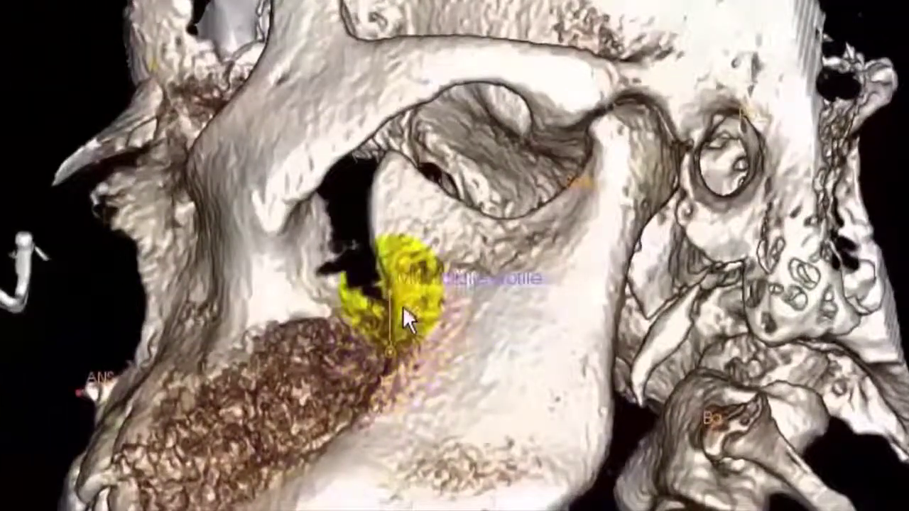
mouse_move(410, 320)
left_mouse_down()
mouse_move(378, 222)
mouse_move(402, 170)
mouse_move(417, 169)
mouse_move(475, 222)
mouse_move(523, 247)
mouse_move(567, 234)
mouse_move(615, 162)
left_mouse_up()
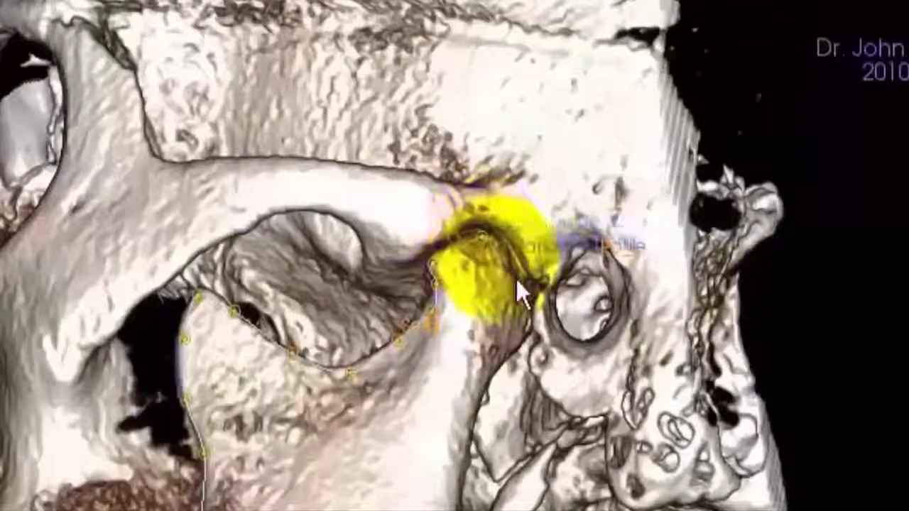
left_click(516, 280)
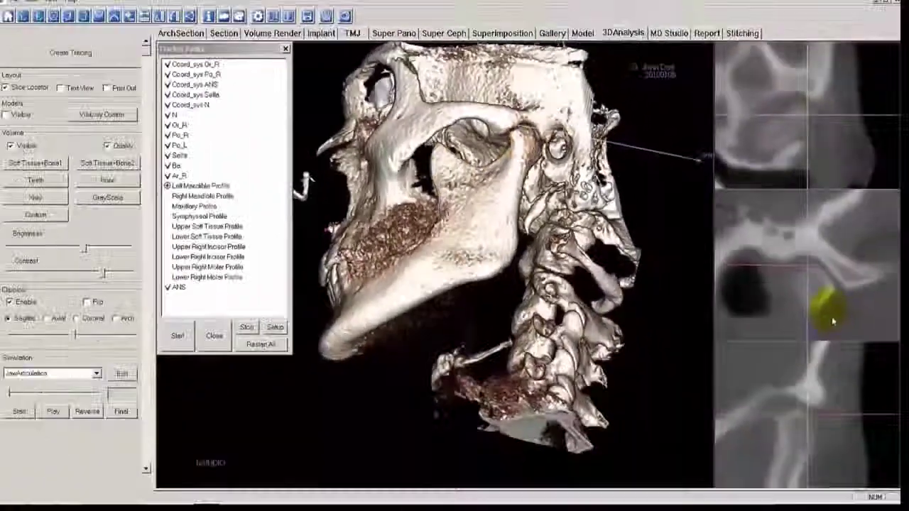
Position the condyle points on the bone edge using the locator slices, and complete the Left Mandible Profile.
mouse_move(833, 286)
left_mouse_down()
mouse_move(798, 289)
mouse_move(858, 301)
mouse_move(799, 287)
mouse_move(851, 269)
mouse_move(826, 286)
left_mouse_up()
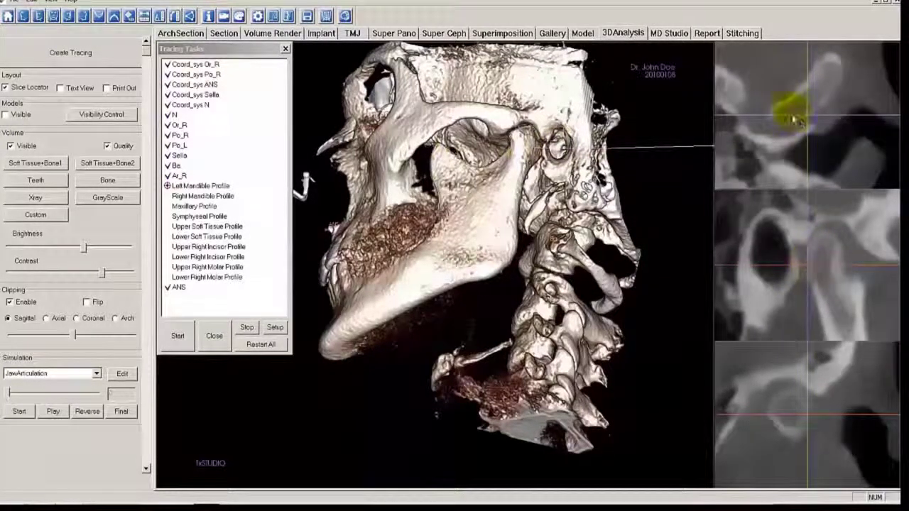
left_click(792, 126)
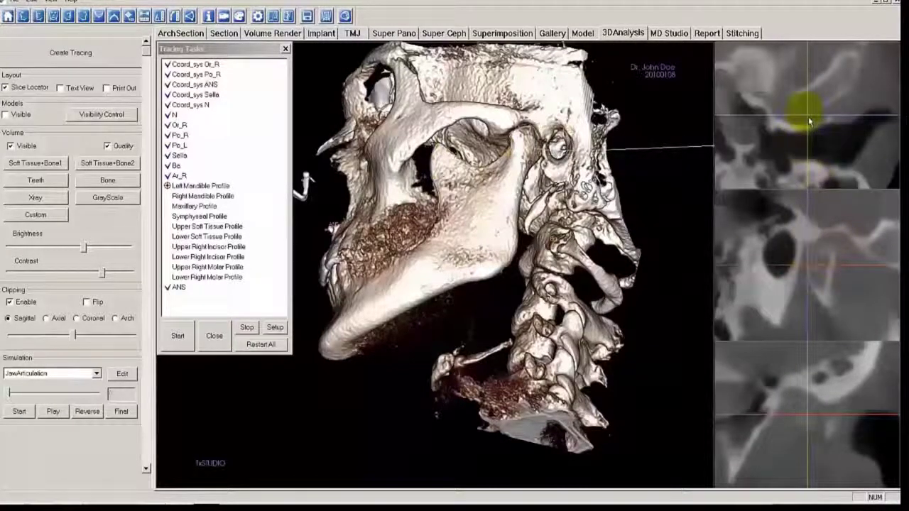
left_click(807, 118)
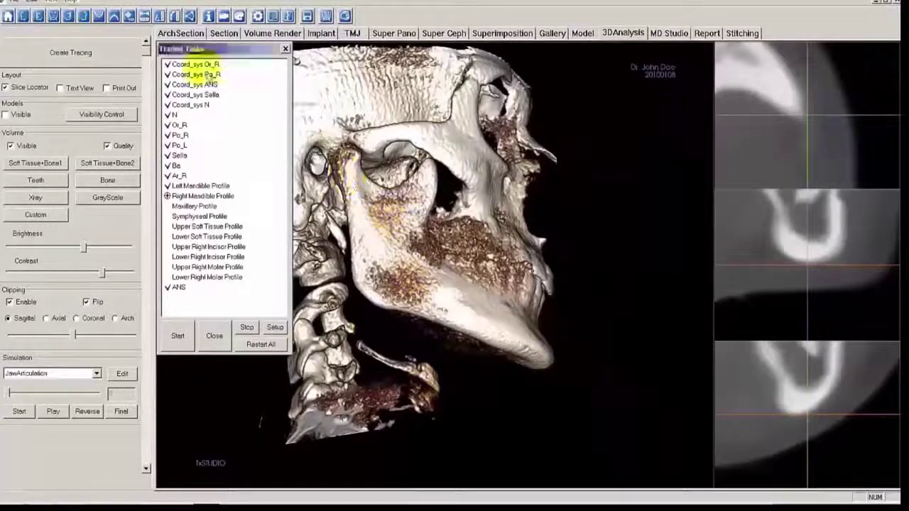
Lower the brightness and contrast of the skull volume, and trace the Right Mandible Profile along the sigmoid notch toward the condyle.
left_click_drag(103, 273, 74, 250)
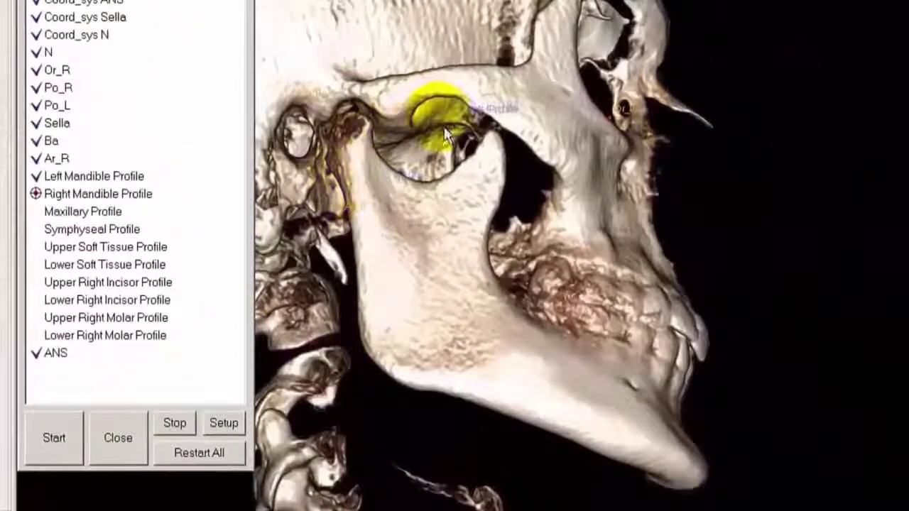
left_click(377, 132)
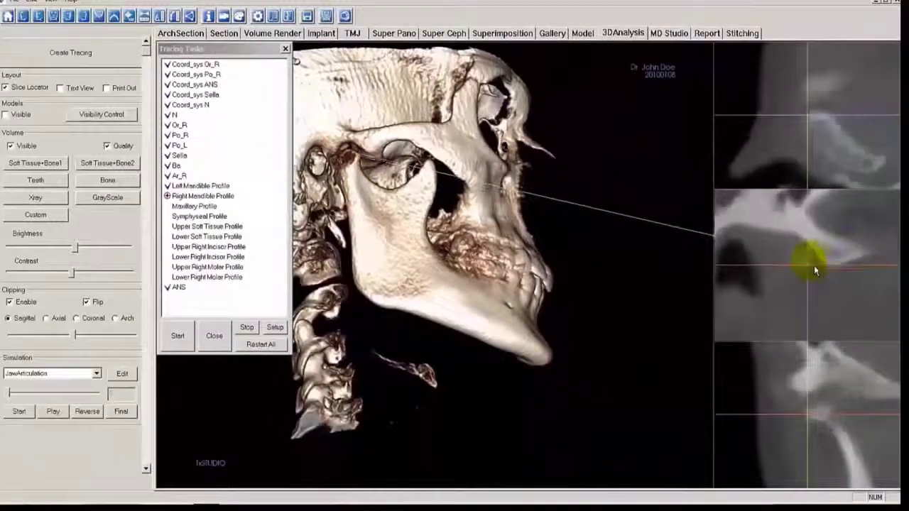
left_click(815, 115)
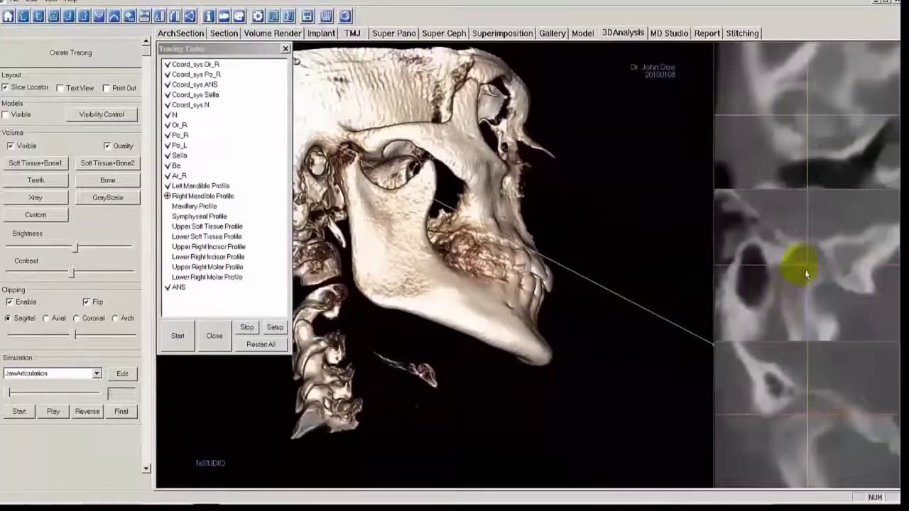
Refine the right condyle points in the locator slices, and complete the Right Mandible Profile down the ramus and along the lower border to the chin.
scroll(807, 271, "down", 1)
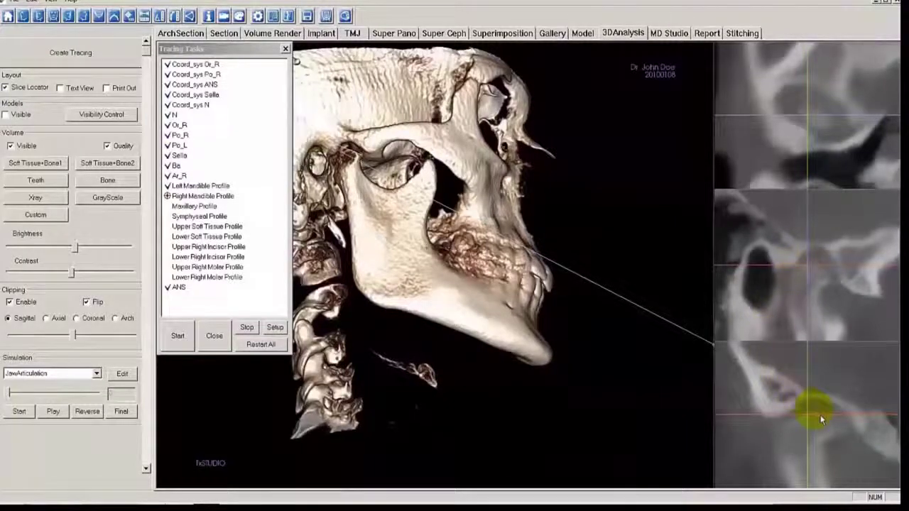
scroll(817, 420, "down", 1)
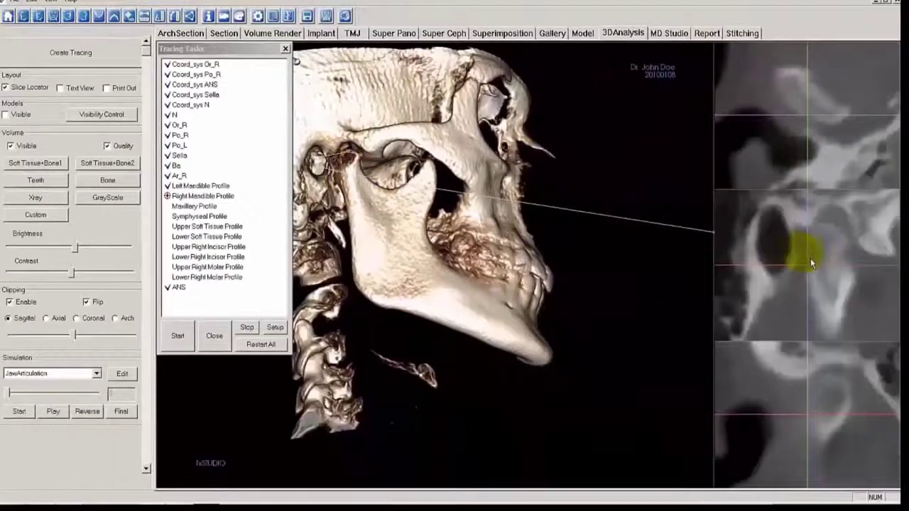
scroll(811, 263, "down", 2)
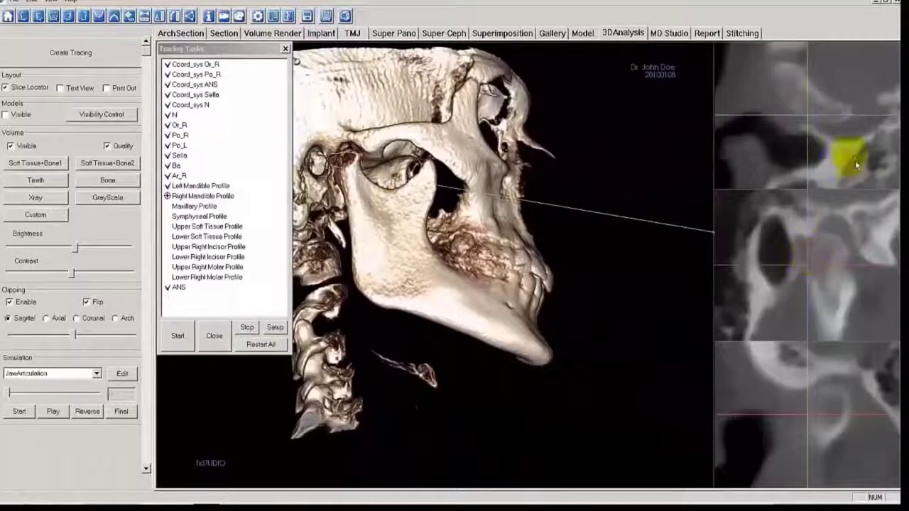
scroll(836, 130, "down", 2)
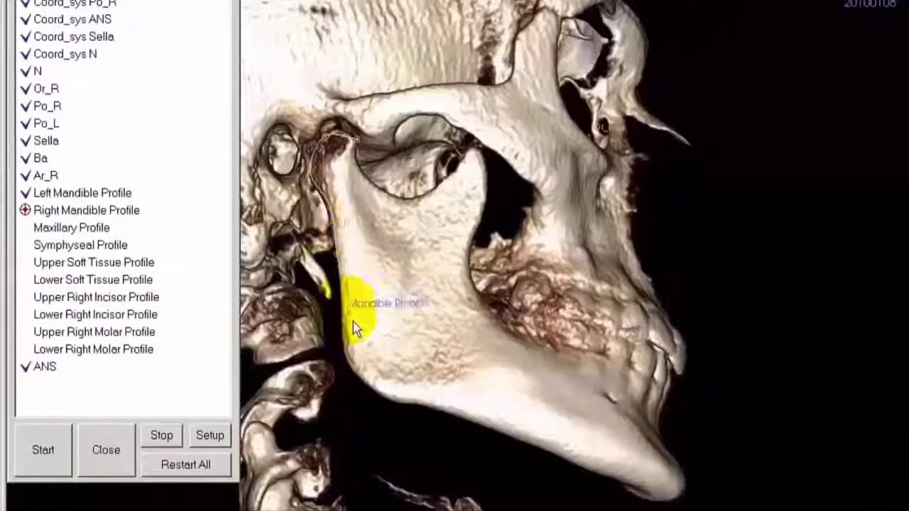
mouse_move(360, 368)
left_mouse_down()
mouse_move(385, 410)
mouse_move(454, 418)
mouse_move(572, 467)
left_mouse_up()
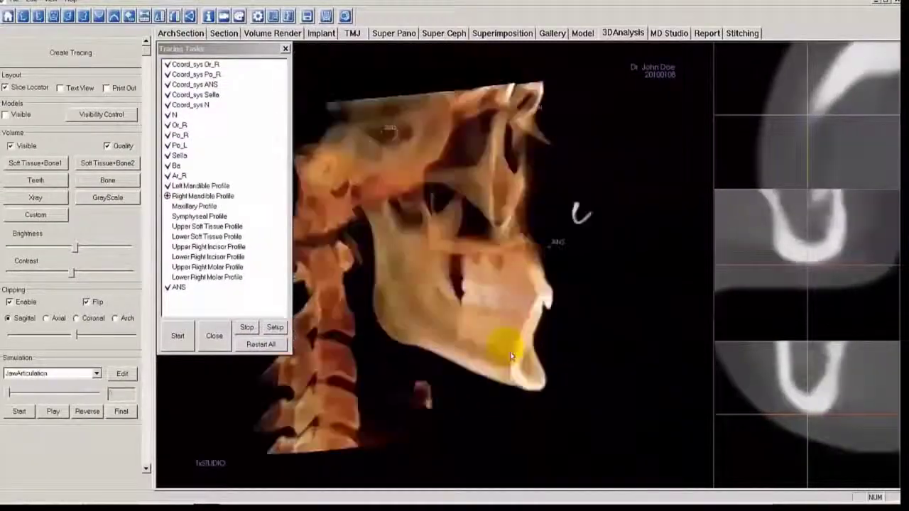
left_click(510, 355)
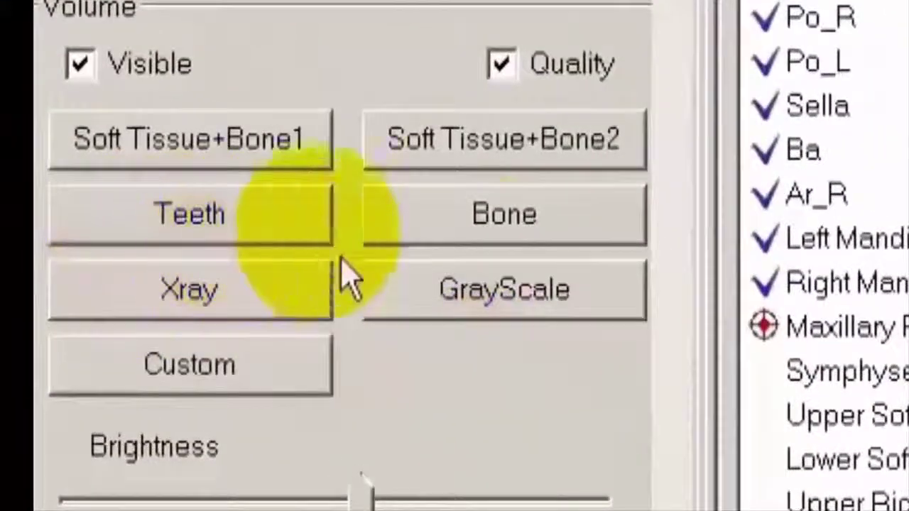
Enlarge the midsagittal section while guided tracing is paused, and restart the Maxillary Profile task with the volume rendered in GrayScale.
left_click(532, 310)
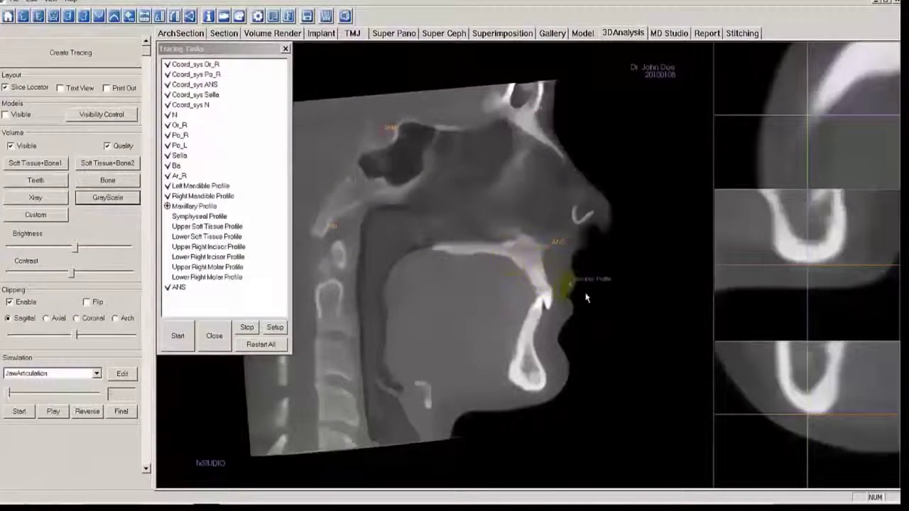
left_click(277, 299)
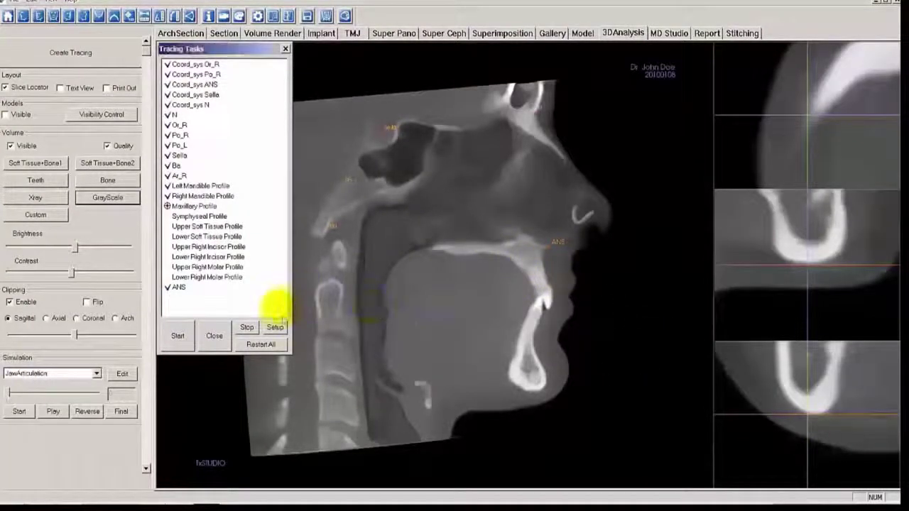
left_click(247, 327)
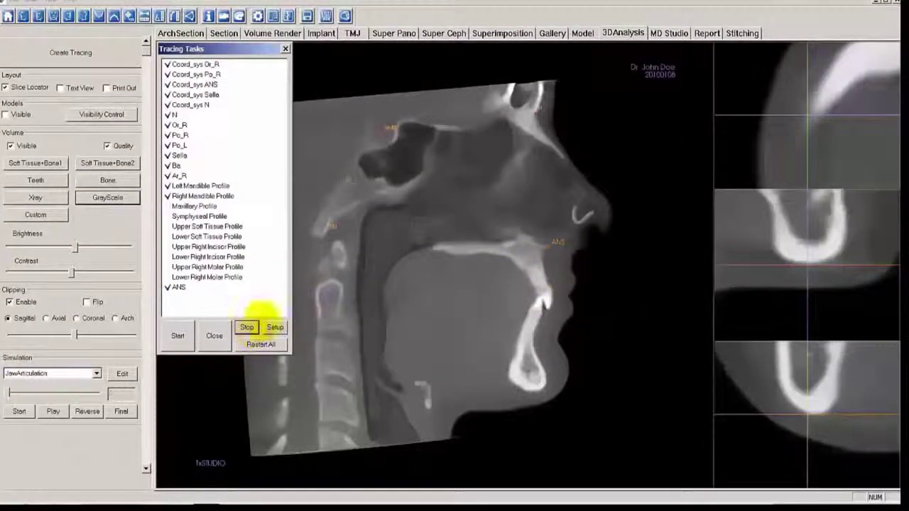
left_click(548, 376)
scroll(639, 362, "up", 3)
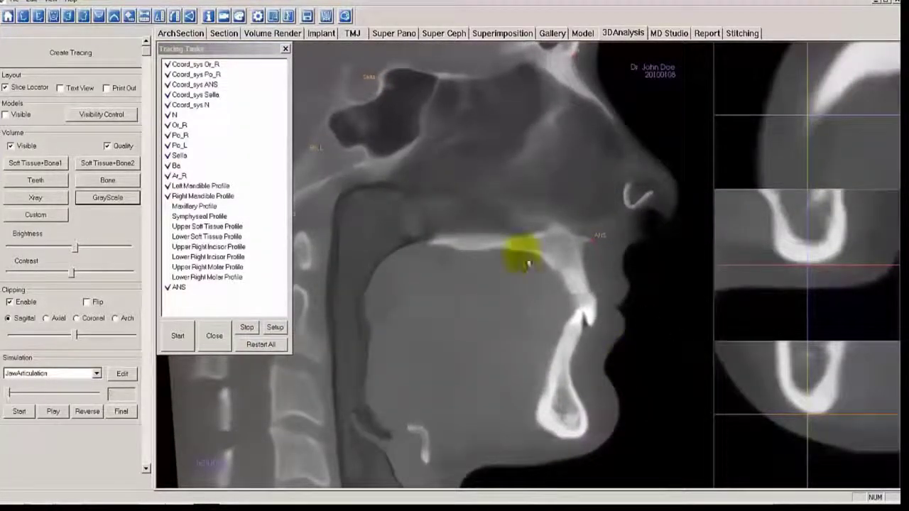
left_click(181, 344)
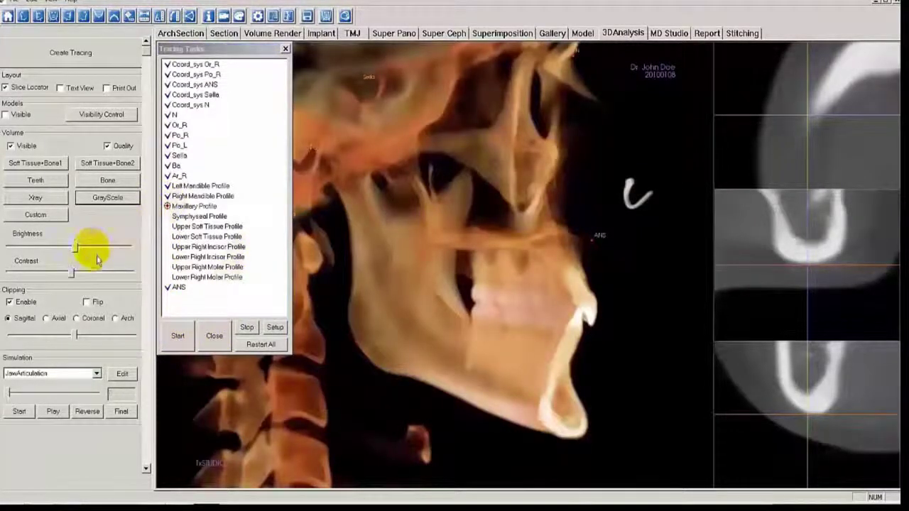
left_click(108, 201)
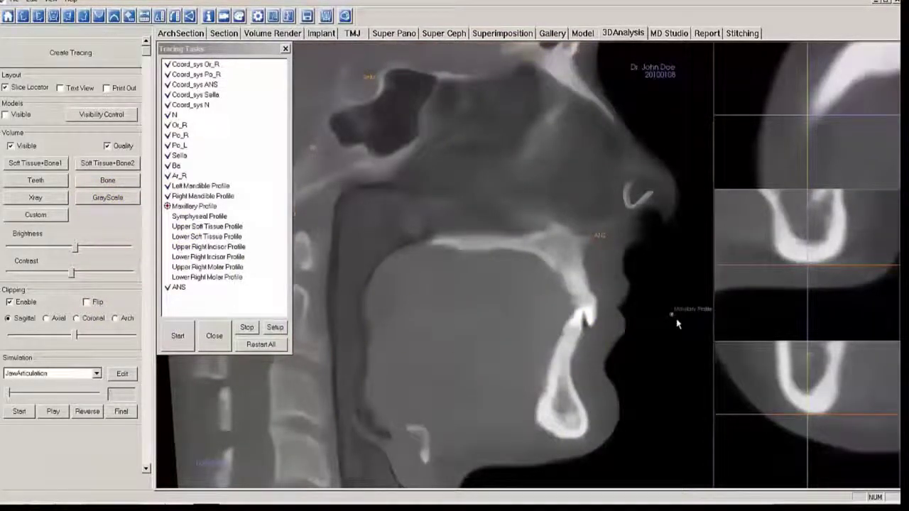
Trace the Maxillary Profile from above the upper incisor up the anterior maxilla, around ANS and back along the nasal floor.
left_click(592, 293)
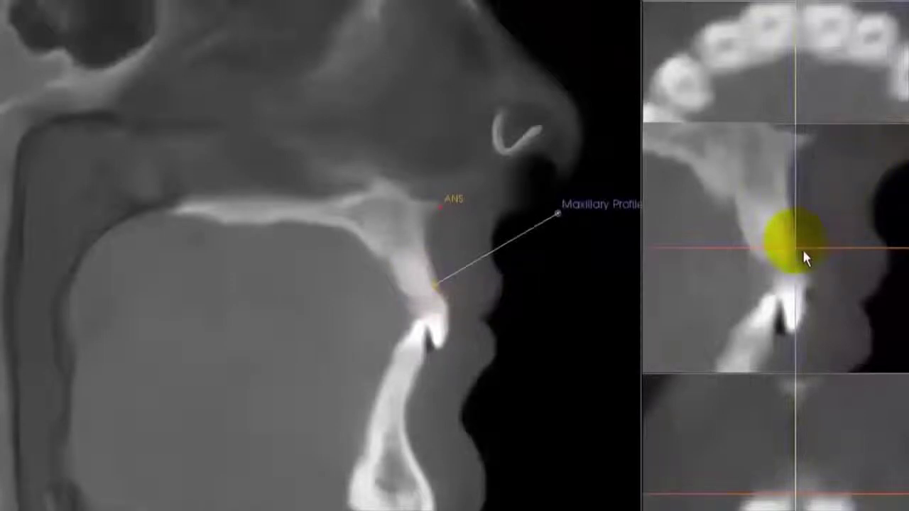
left_click_drag(805, 258, 554, 259)
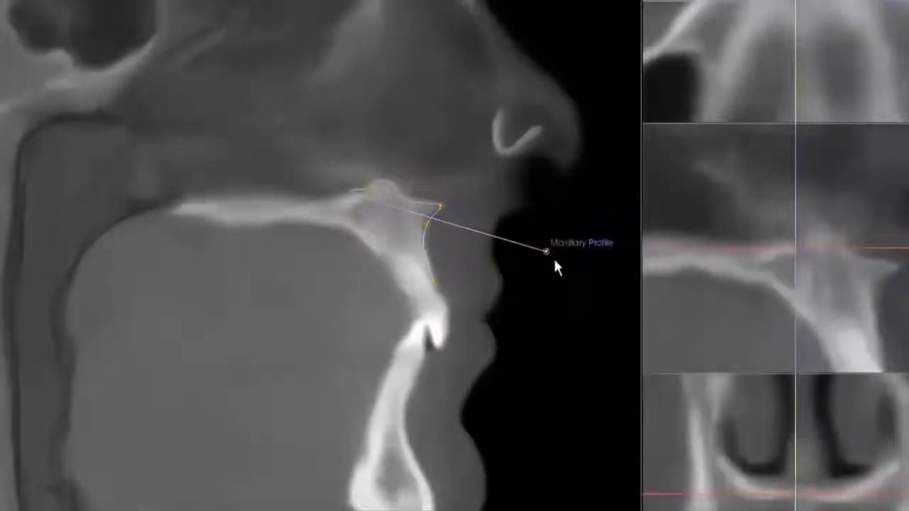
left_click_drag(555, 262, 0, 327)
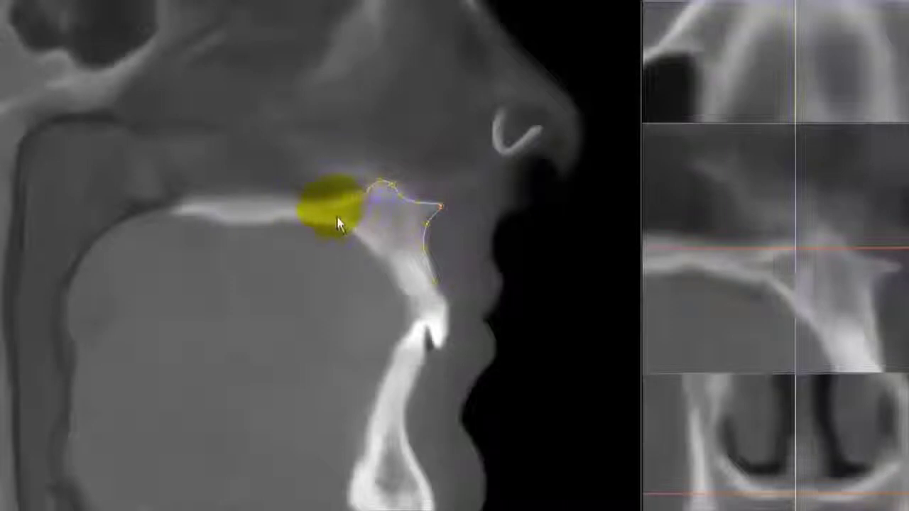
left_click(331, 209)
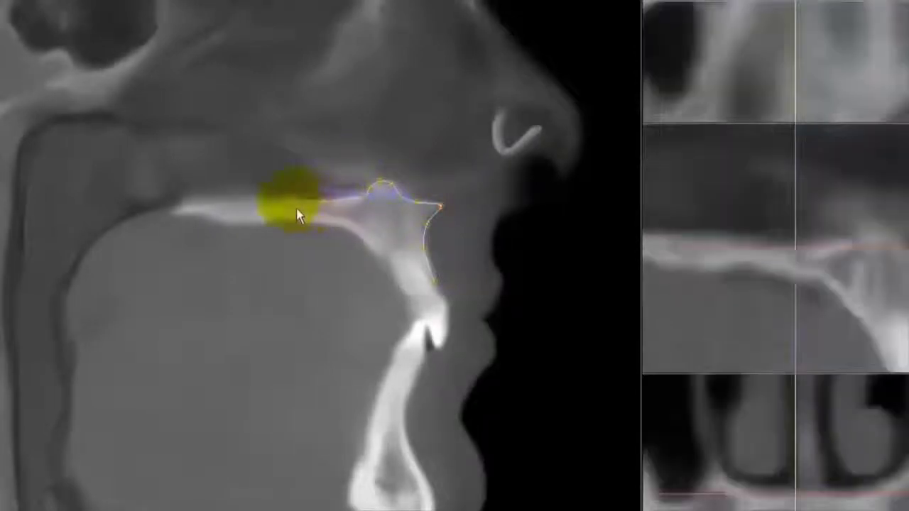
left_click(296, 208)
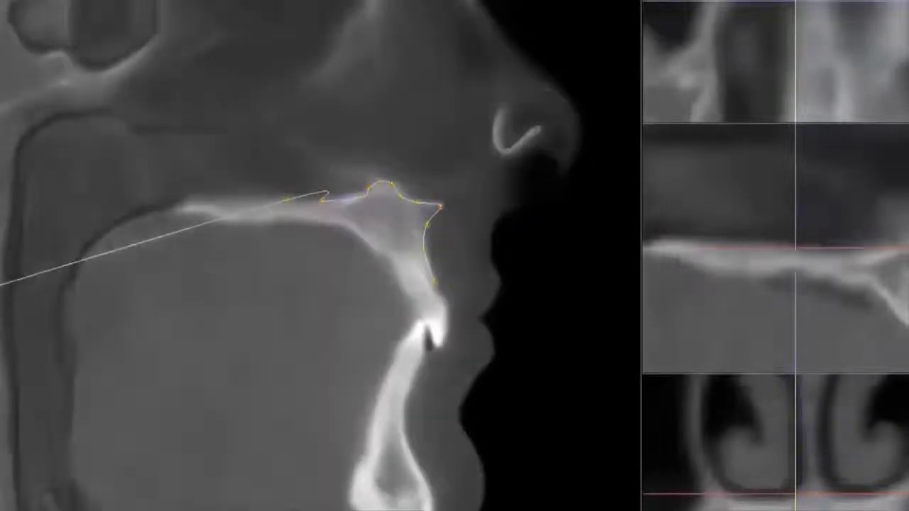
Continue the Maxillary Profile to the back end of the hard palate, return along its underside, and finish behind the upper incisor.
left_click(719, 269)
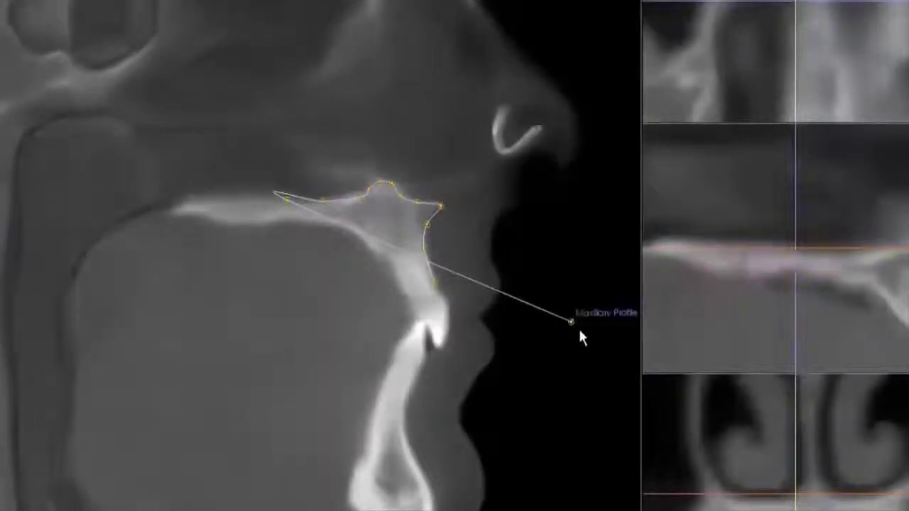
left_click(581, 331)
left_click(257, 209)
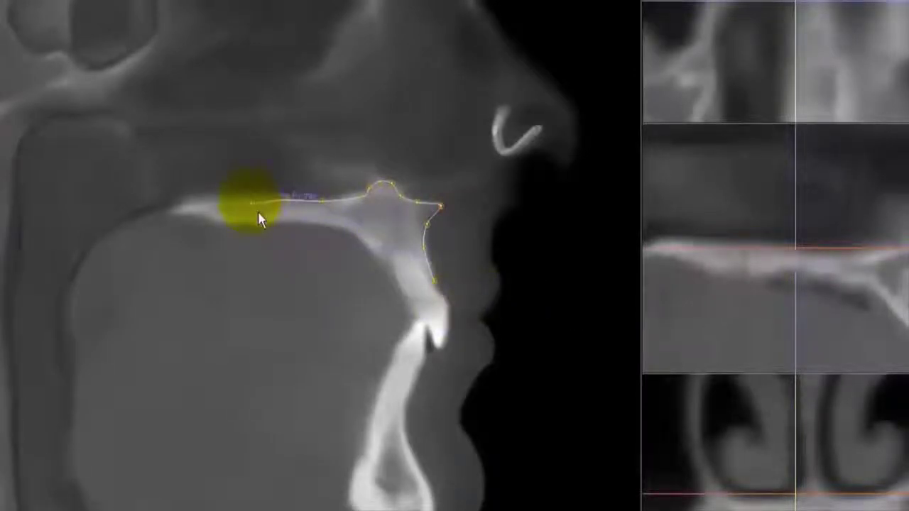
left_click_drag(258, 210, 181, 217)
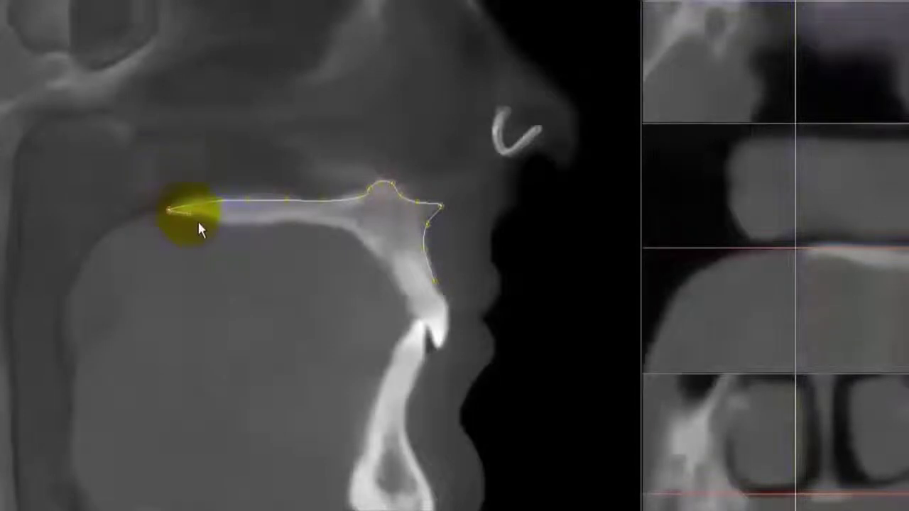
mouse_move(225, 230)
left_mouse_down()
mouse_move(268, 237)
mouse_move(296, 222)
mouse_move(333, 223)
mouse_move(416, 270)
mouse_move(425, 299)
mouse_move(411, 297)
left_mouse_up()
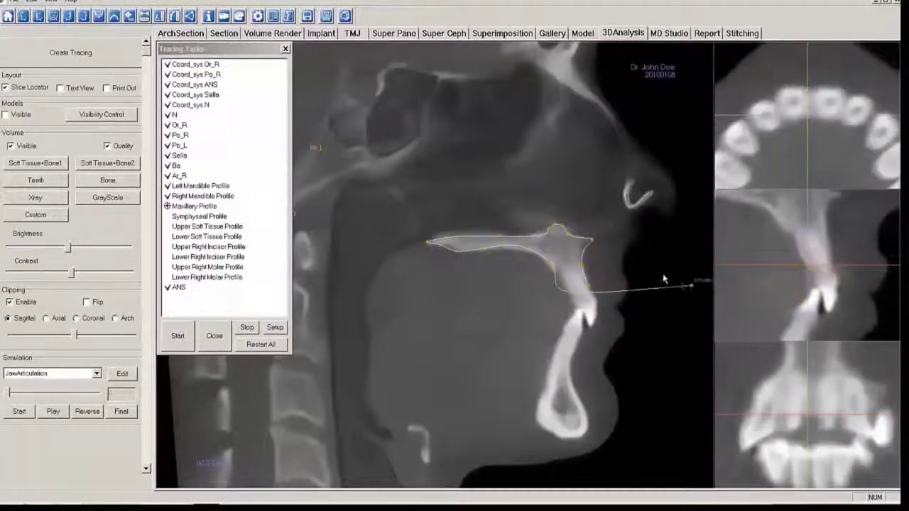
left_click(570, 304)
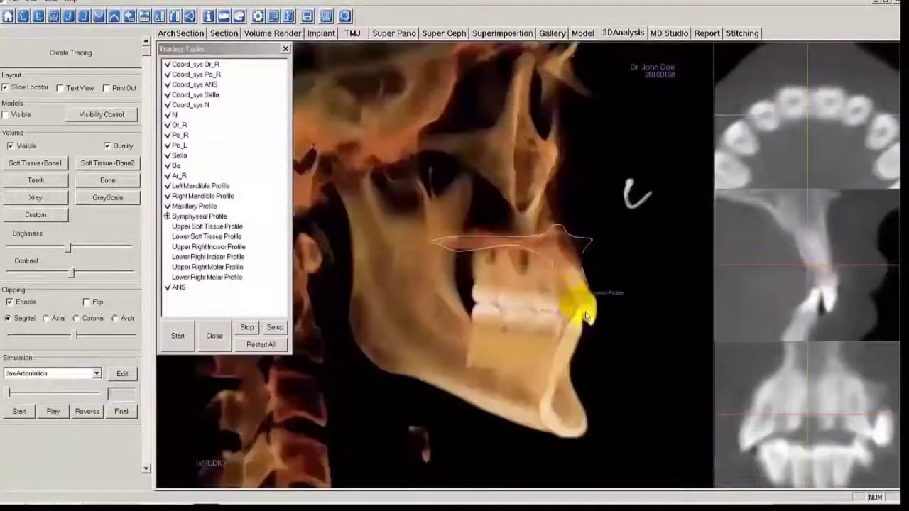
Render the midsagittal volume in GrayScale for the Symphyseal Profile task.
left_click(506, 427)
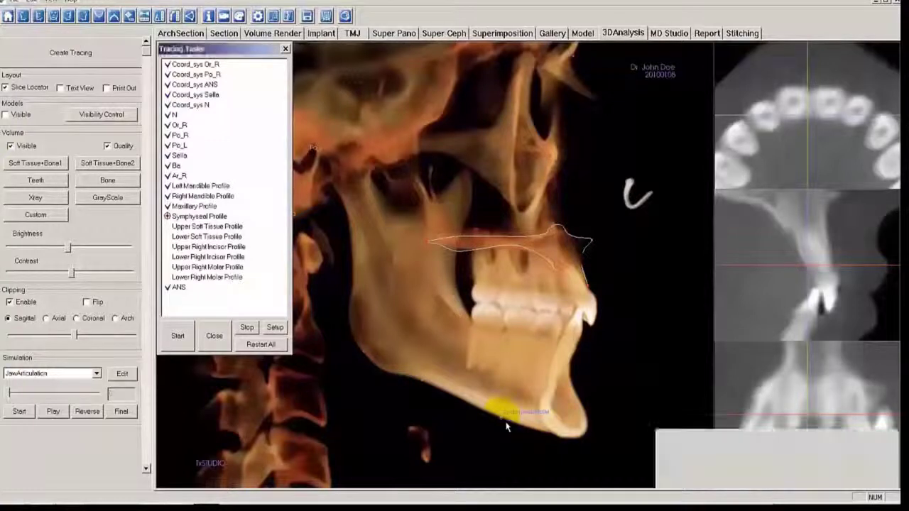
left_click(108, 197)
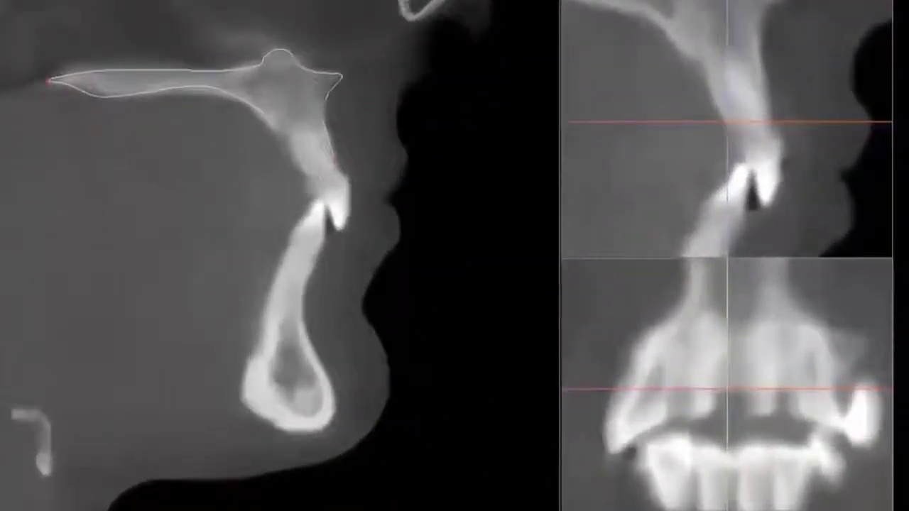
left_click(47, 259)
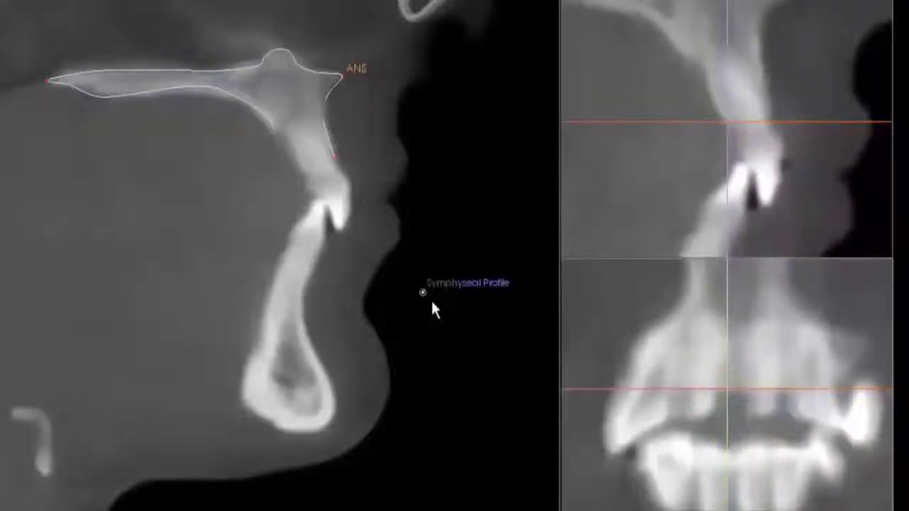
left_click_drag(431, 303, 578, 287)
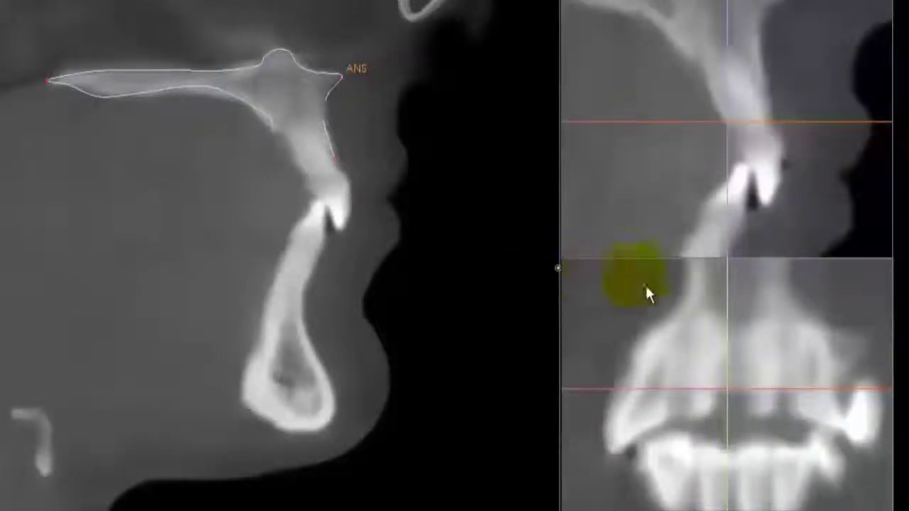
Trace the Symphyseal Profile from below the lower incisor down the front of the chin bone, around its lower border and back up behind the incisor.
mouse_move(567, 314)
left_mouse_down()
mouse_move(374, 305)
mouse_move(320, 293)
mouse_move(320, 264)
mouse_move(294, 349)
mouse_move(315, 330)
mouse_move(311, 289)
mouse_move(310, 337)
mouse_move(340, 392)
mouse_move(337, 439)
mouse_move(284, 434)
left_mouse_up()
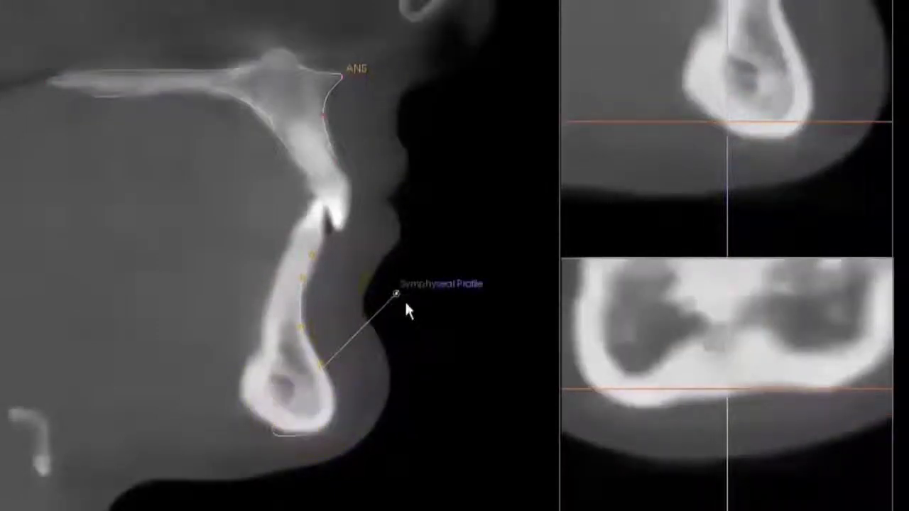
left_click_drag(401, 302, 297, 256)
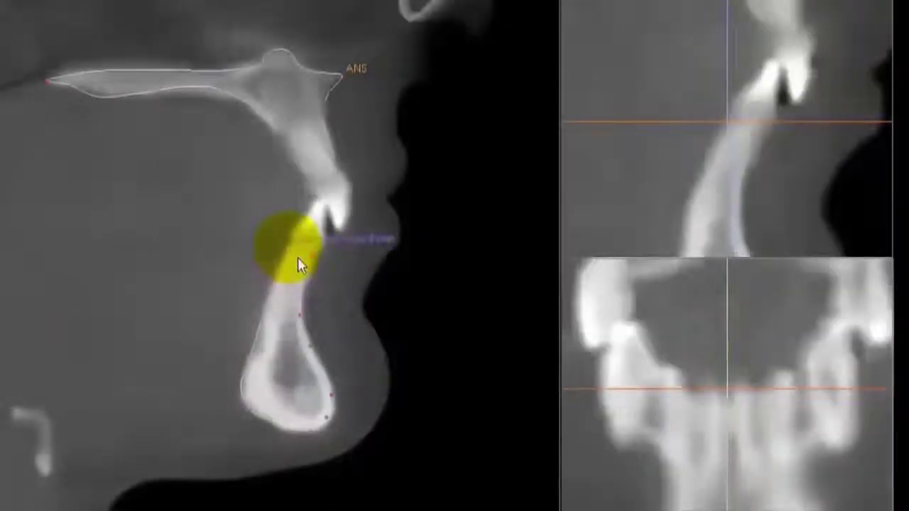
left_click(327, 328)
left_click(133, 270)
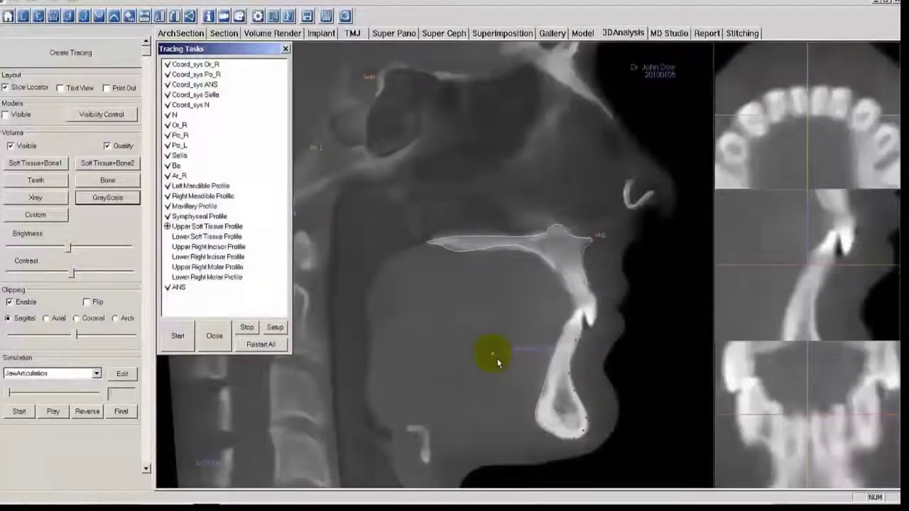
Start the Upper Soft Tissue Profile at the forehead near N and trace it down the bridge of the nose to the nasal tip.
left_click(607, 49)
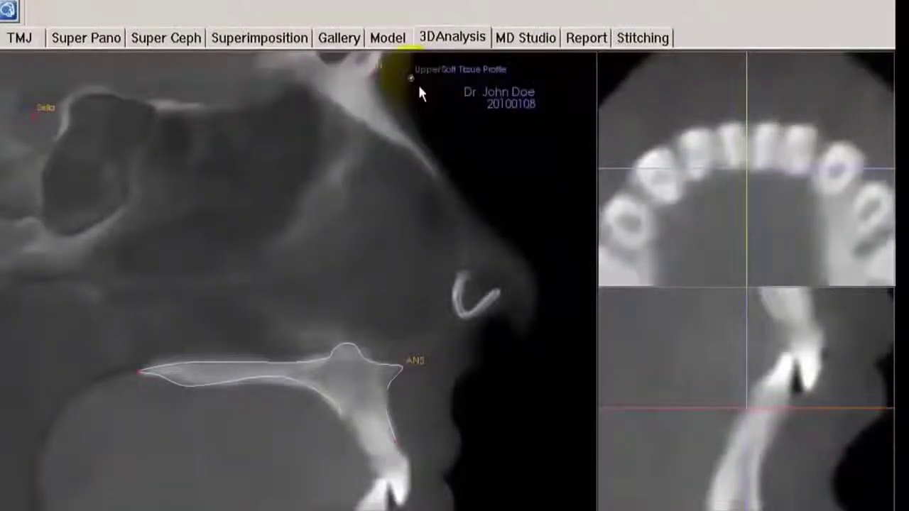
left_click_drag(419, 92, 2, 268)
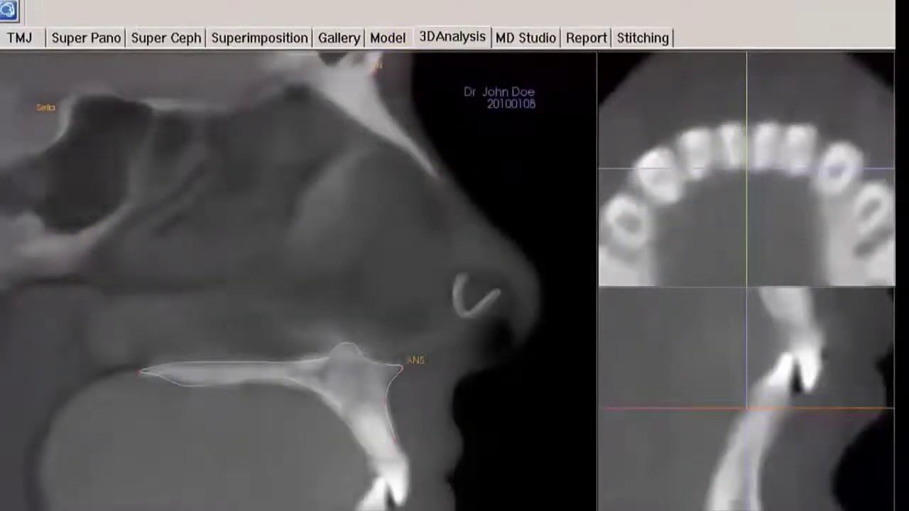
left_click(412, 76)
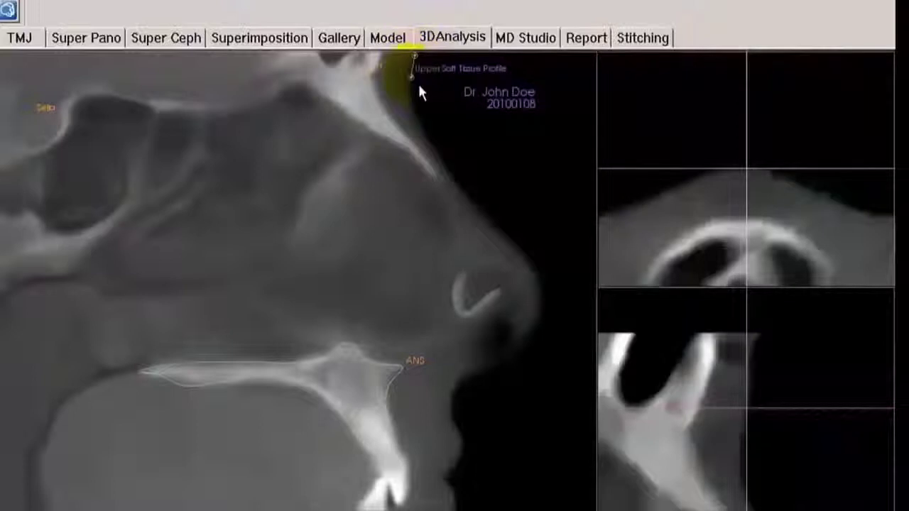
left_click(407, 97)
left_click(422, 119)
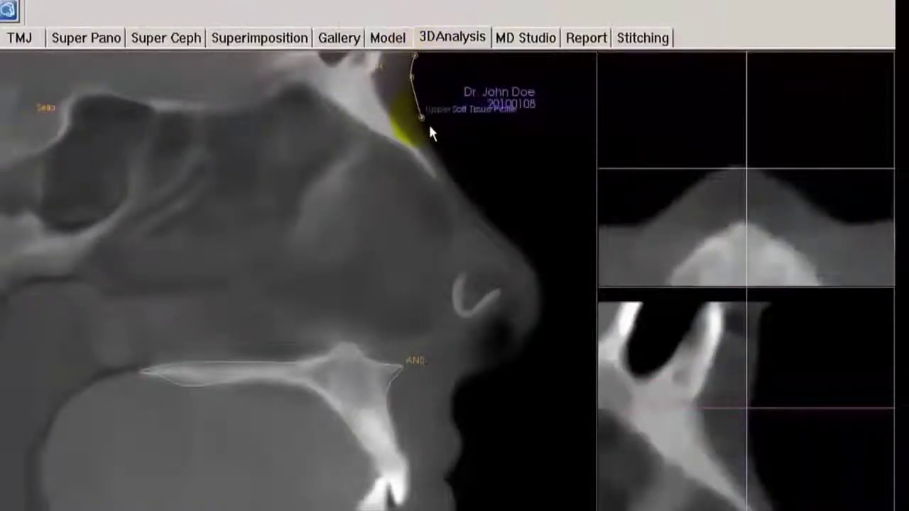
left_click(444, 165)
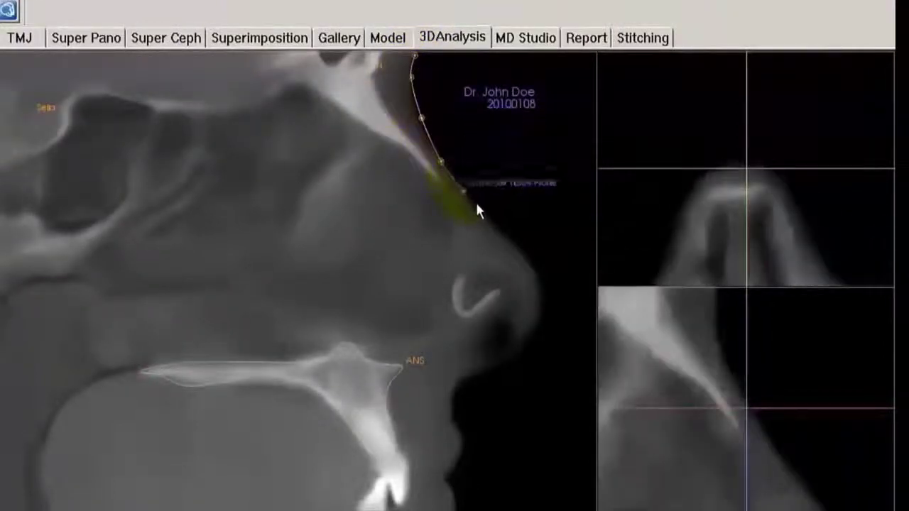
left_click(480, 207)
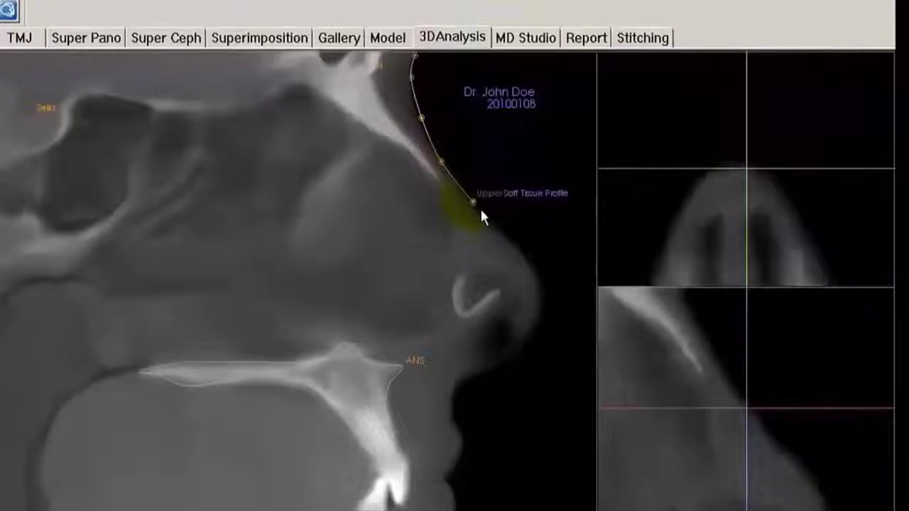
left_click(523, 253)
left_click(544, 293)
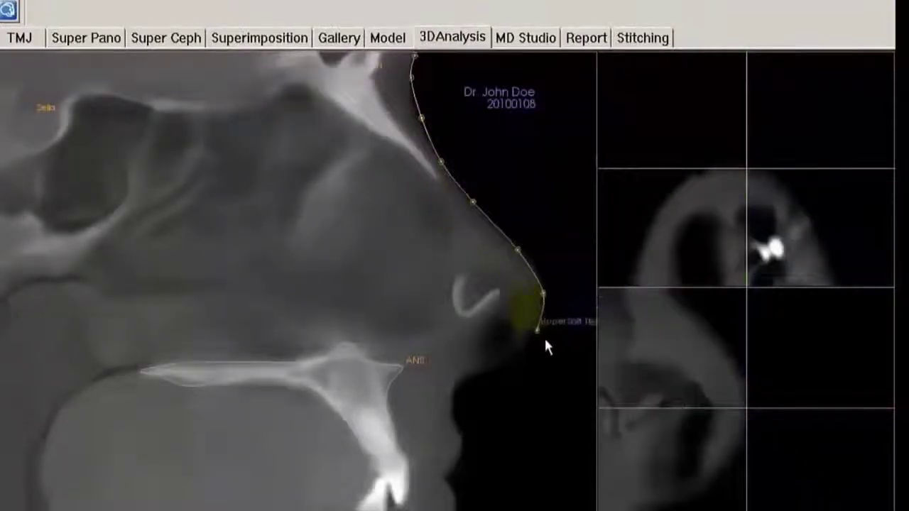
Continue the Upper Soft Tissue Profile under the nose and around the upper lip, and finish it in front of the upper incisor.
left_click(517, 360)
left_click(475, 378)
left_click(452, 393)
left_click(459, 424)
left_click(466, 435)
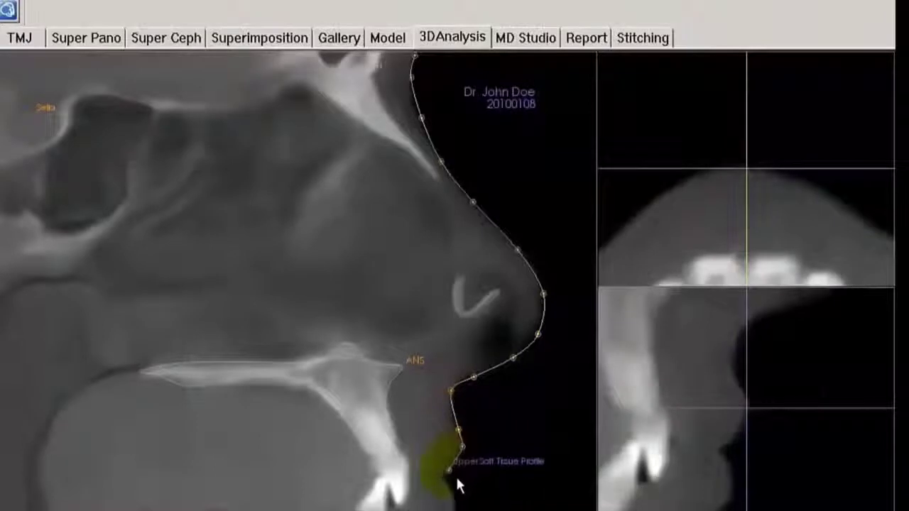
left_click(455, 476)
left_click(421, 479)
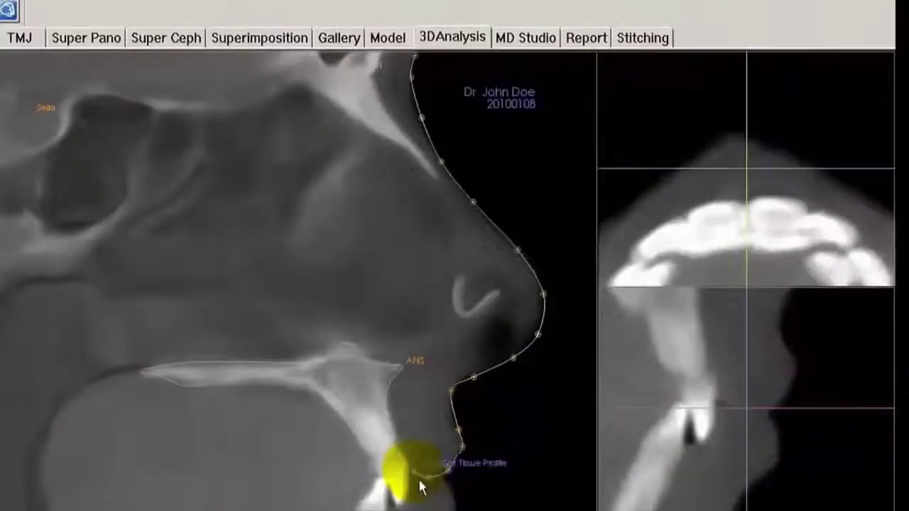
left_click(446, 449)
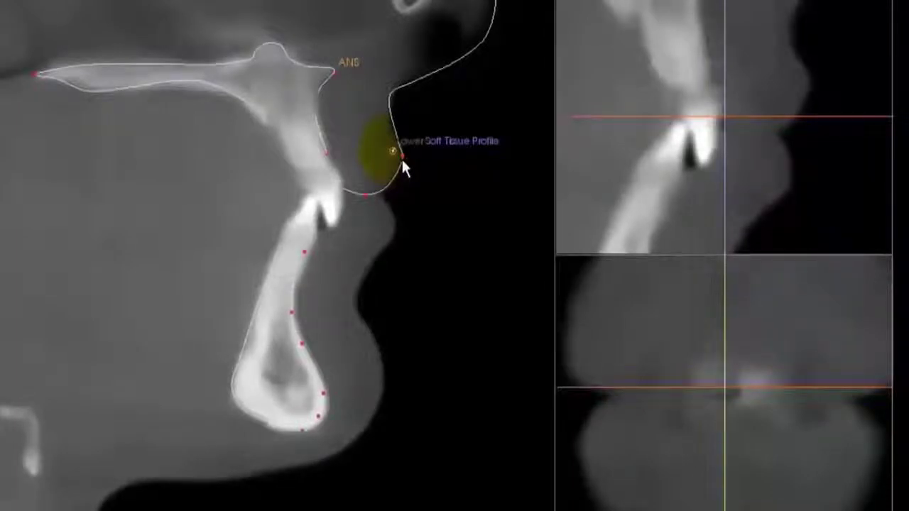
Start the Lower Soft Tissue Profile between the lips and trace it around the lower lip and the fold below onto the chin.
left_click(357, 211)
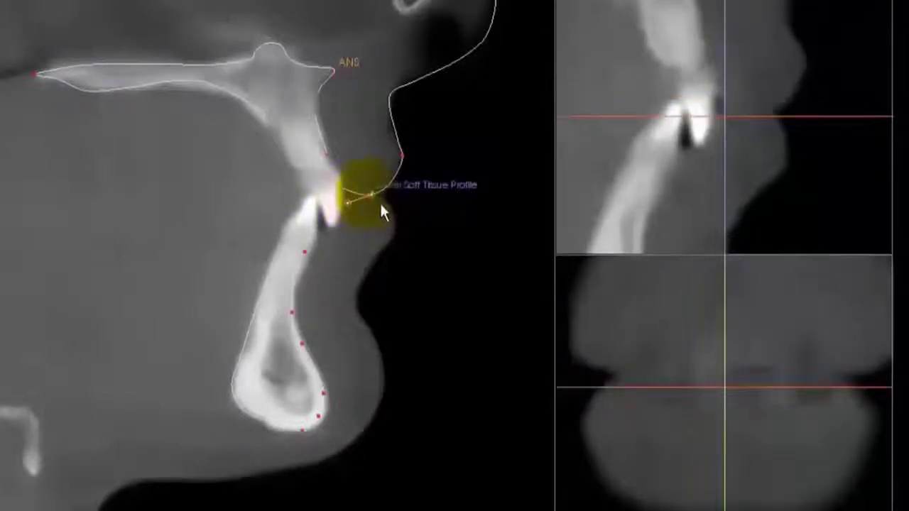
left_click(393, 207)
left_click(400, 219)
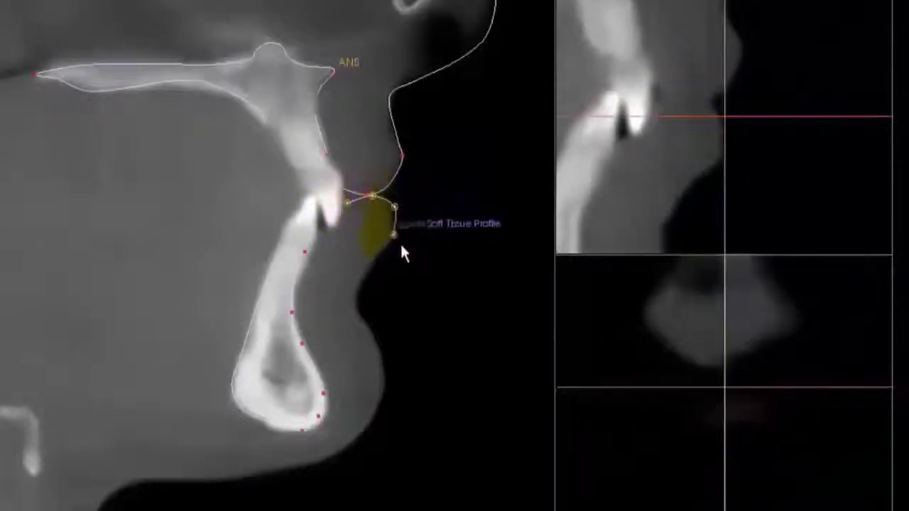
left_click(395, 254)
left_click(375, 280)
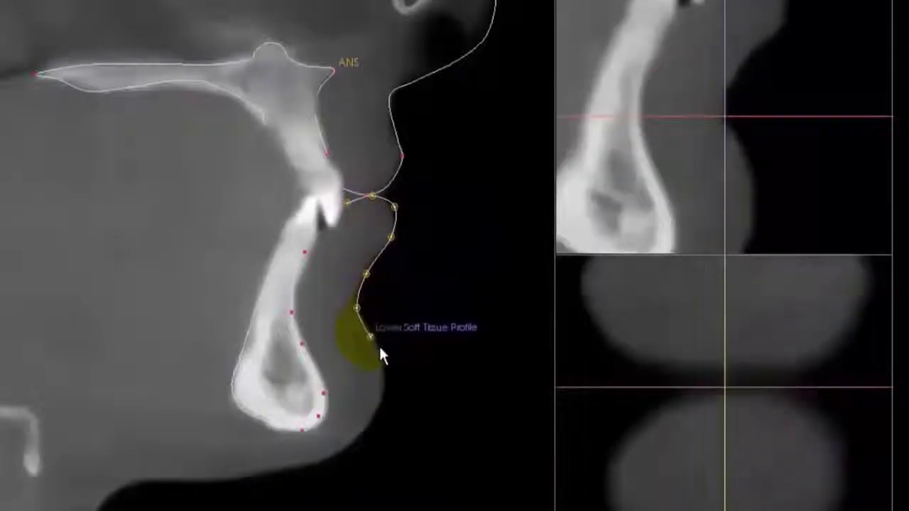
left_click(380, 353)
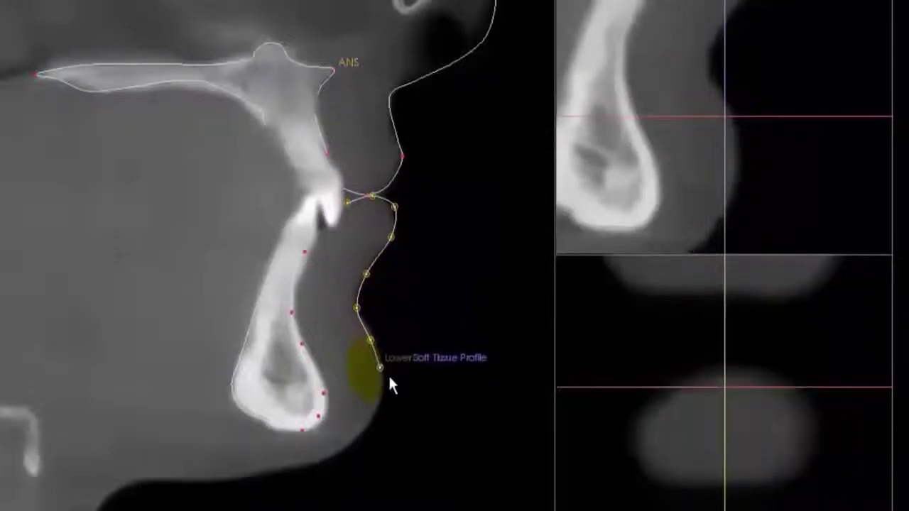
Continue the Lower Soft Tissue Profile around the chin and along the underside of the jaw, finishing at the throat.
left_click(388, 377)
left_click(359, 449)
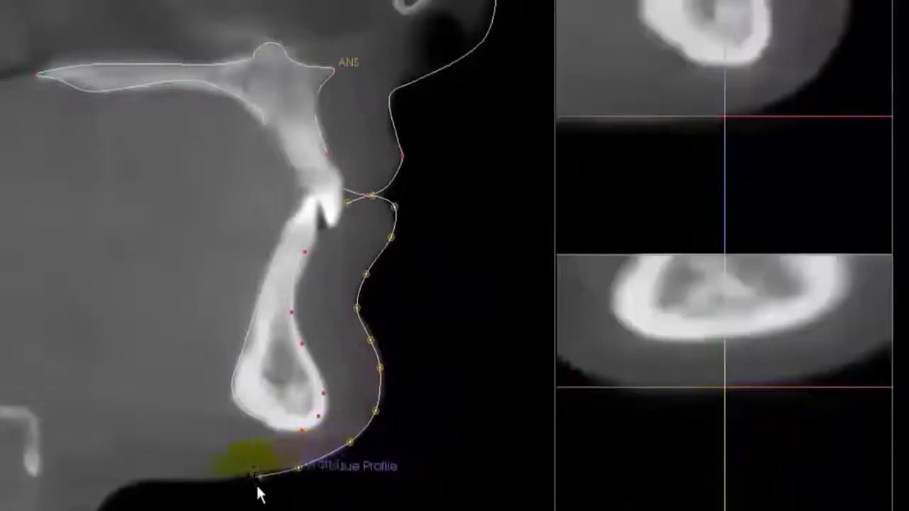
left_click(248, 484)
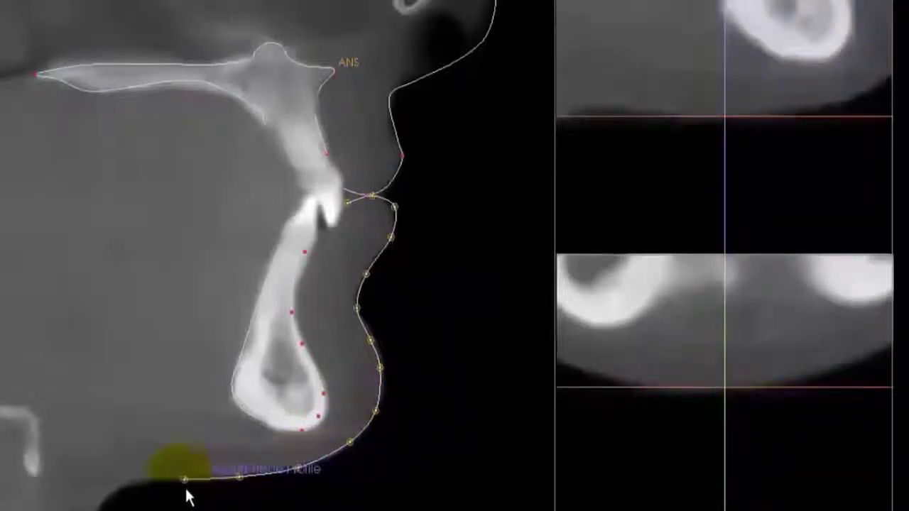
left_click(186, 489)
left_click(147, 490)
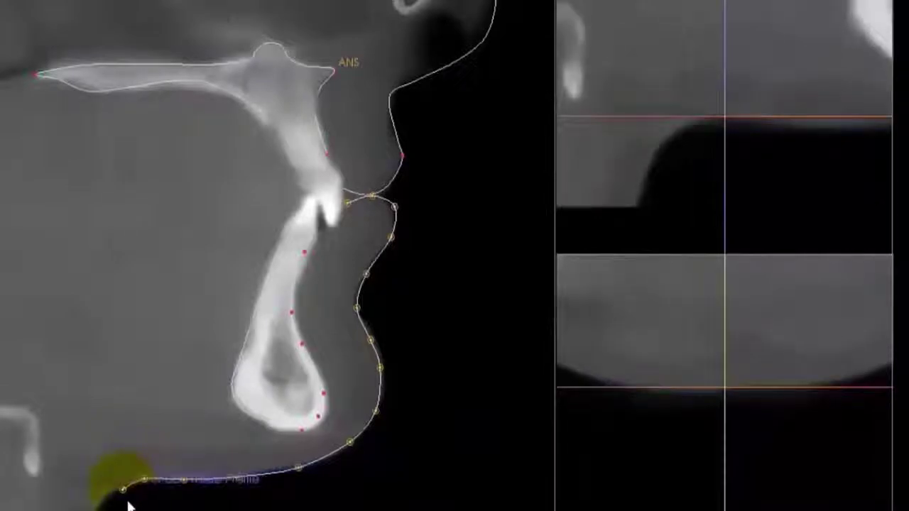
left_click(115, 500)
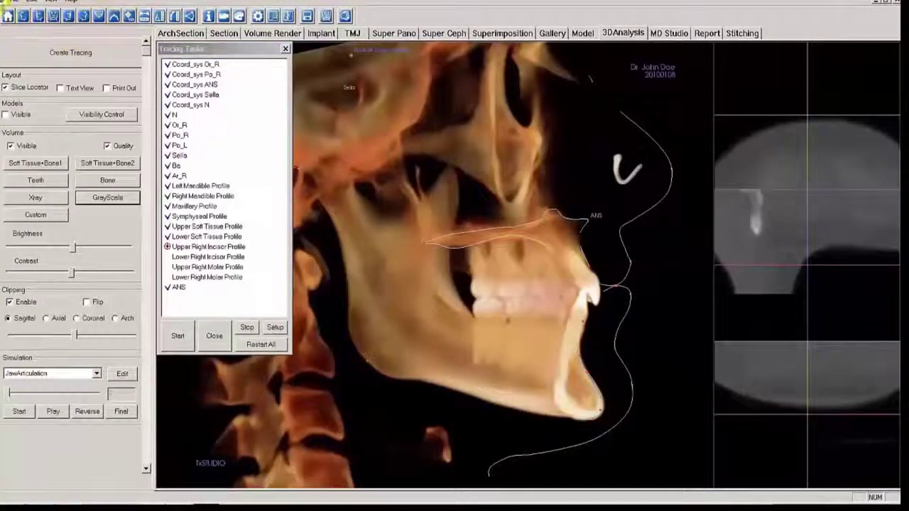
Place the root and crown tip points for the Upper Right Incisor Profile, refining both positions in the sagittal slice.
left_click(54, 18)
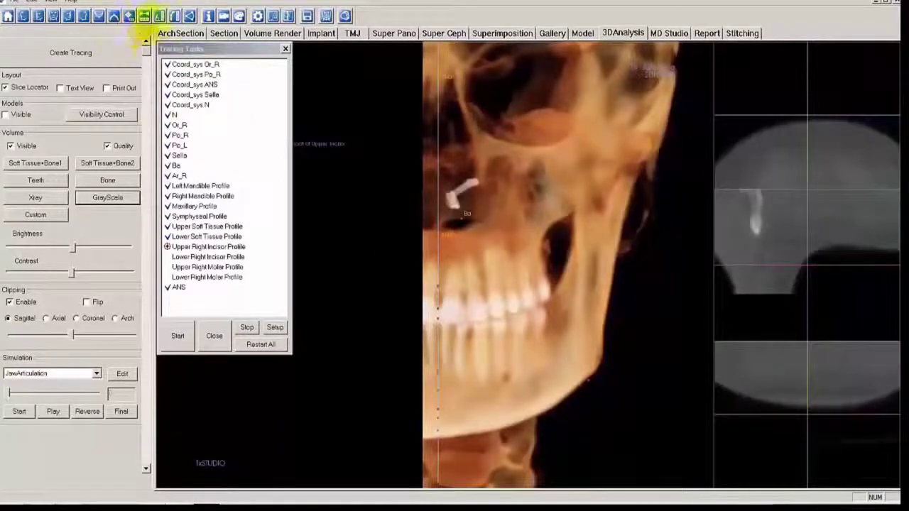
left_click(88, 26)
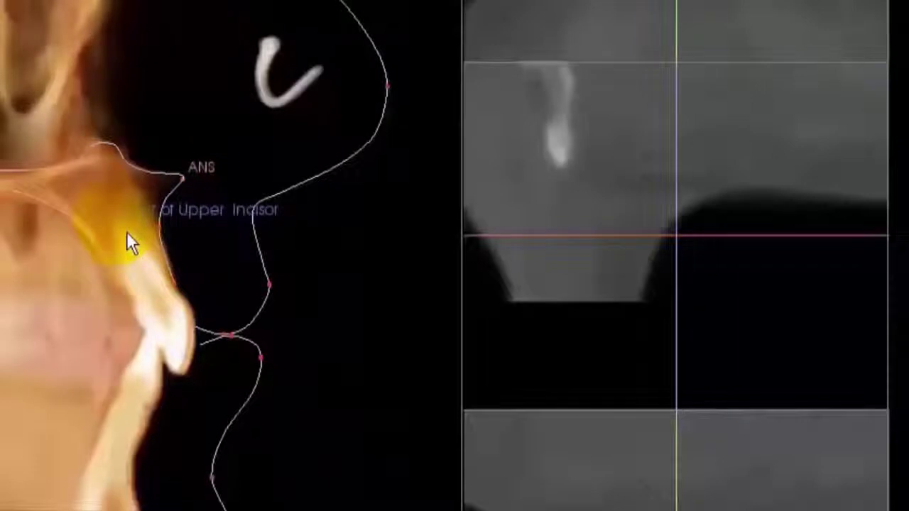
left_click(127, 232)
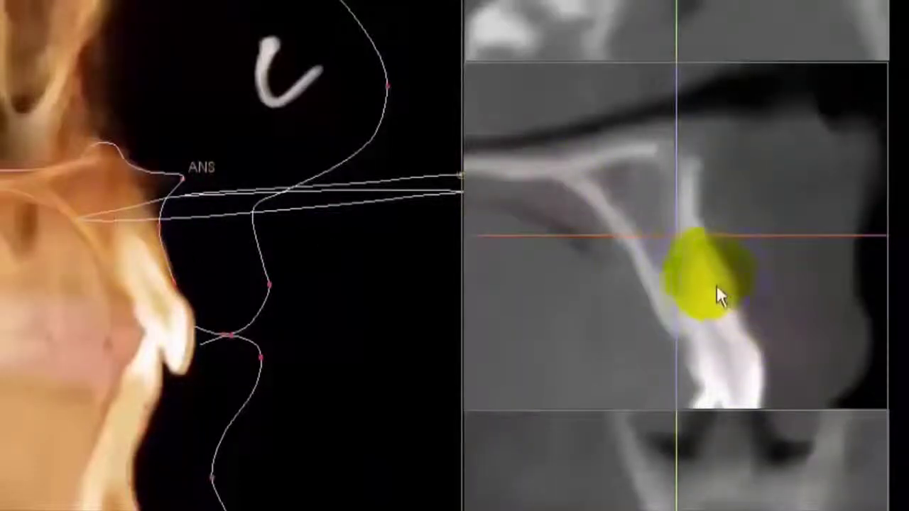
left_click(686, 262)
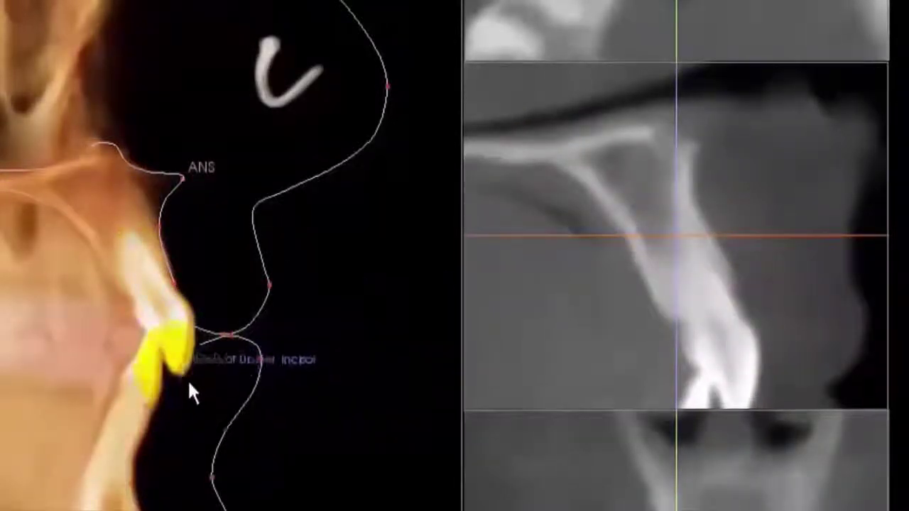
left_click(192, 390)
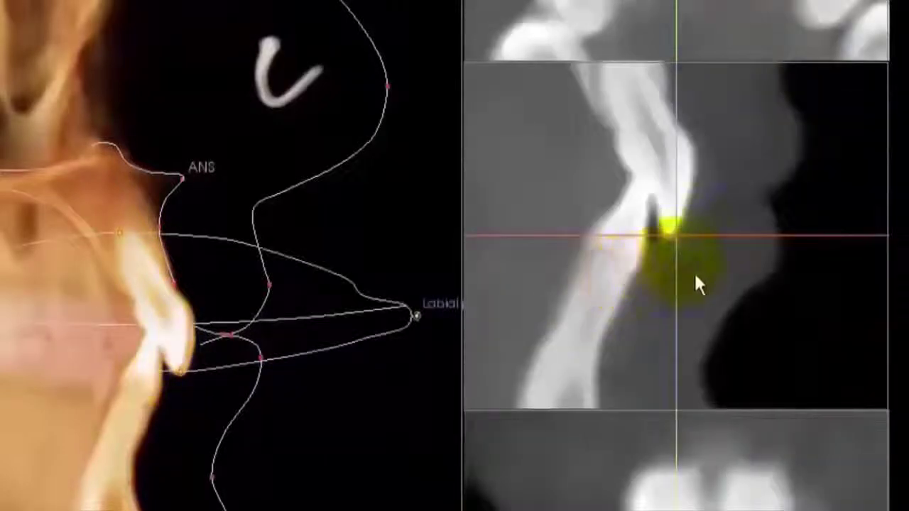
left_click(674, 244)
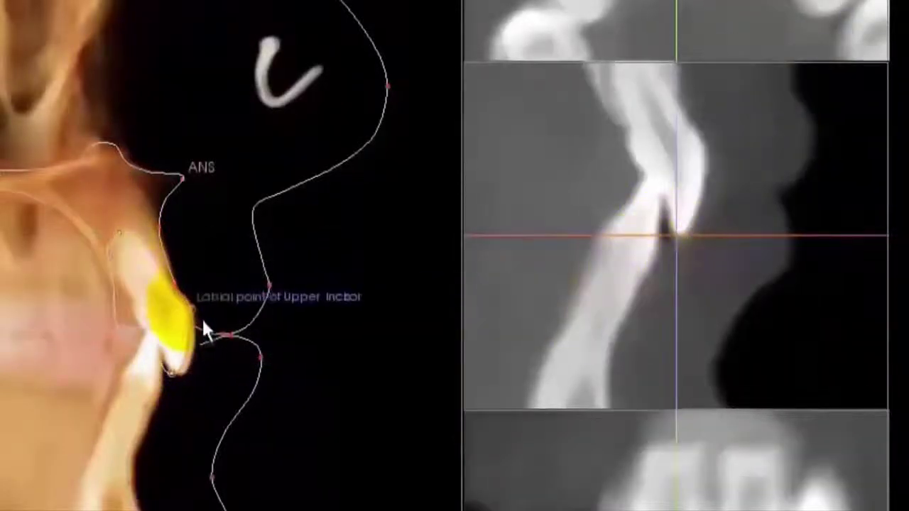
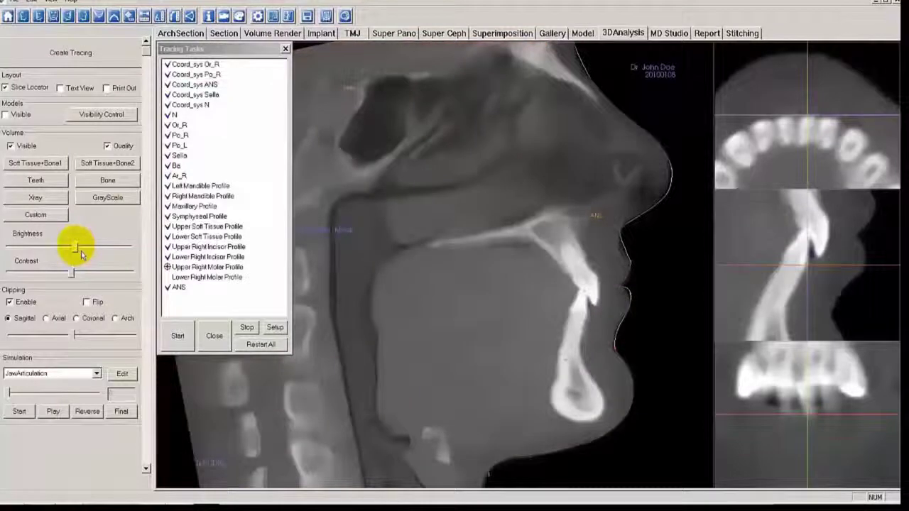
Shift the sagittal clipping to the right molars and place the root and cusp points of the Upper Right Molar Profile.
left_click_drag(455, 279, 417, 253)
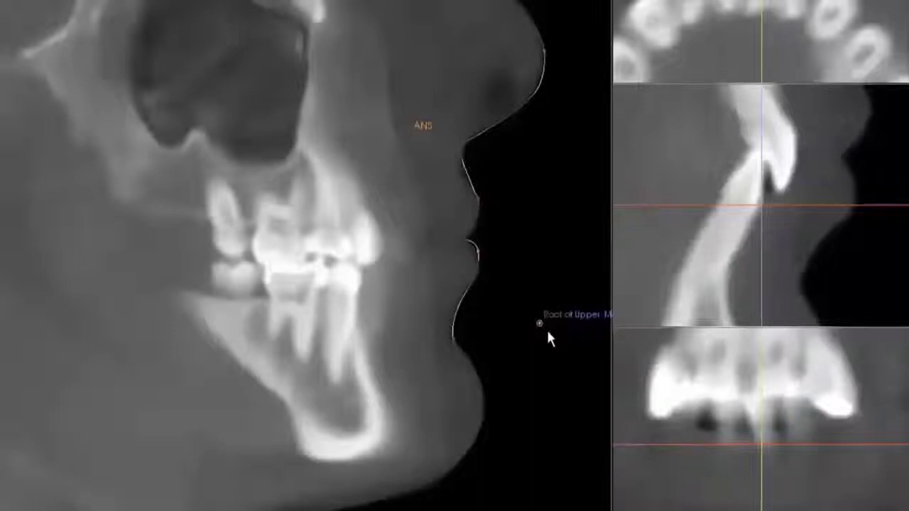
left_click(368, 260)
scroll(455, 266, "down", 5)
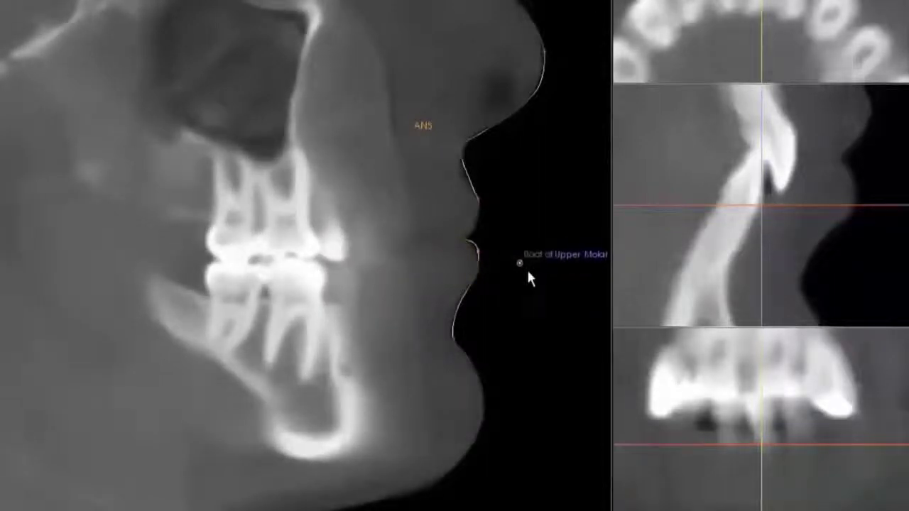
left_click(471, 204)
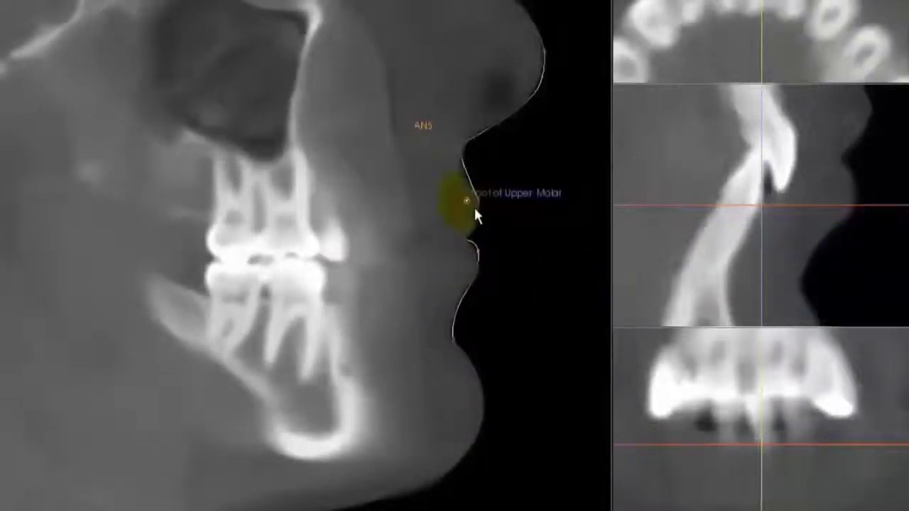
left_click_drag(474, 205, 300, 152)
left_click_drag(455, 191, 326, 259)
left_click_drag(871, 196, 282, 266)
left_click_drag(781, 218, 772, 212)
Render the volume in color, clip it to the right molars, and place the Lower Right Molar Profile's root and cusp points.
left_click(101, 271)
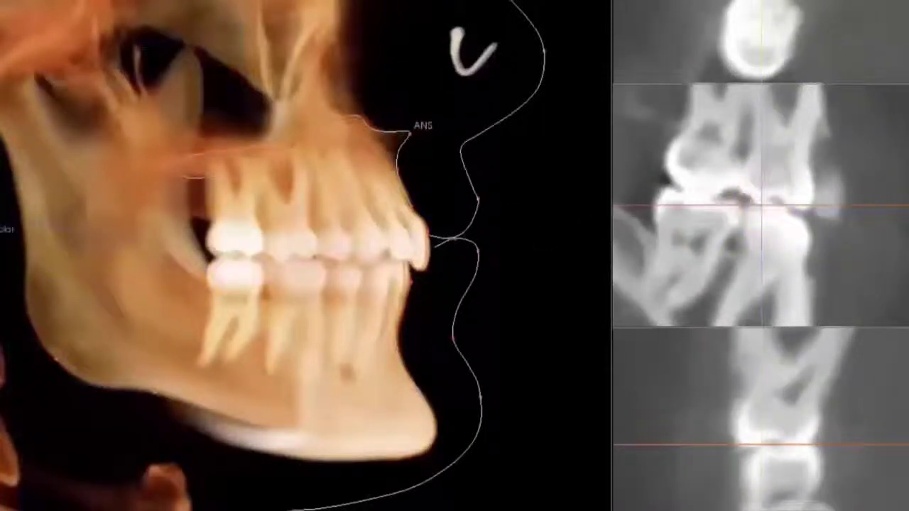
left_click(170, 311)
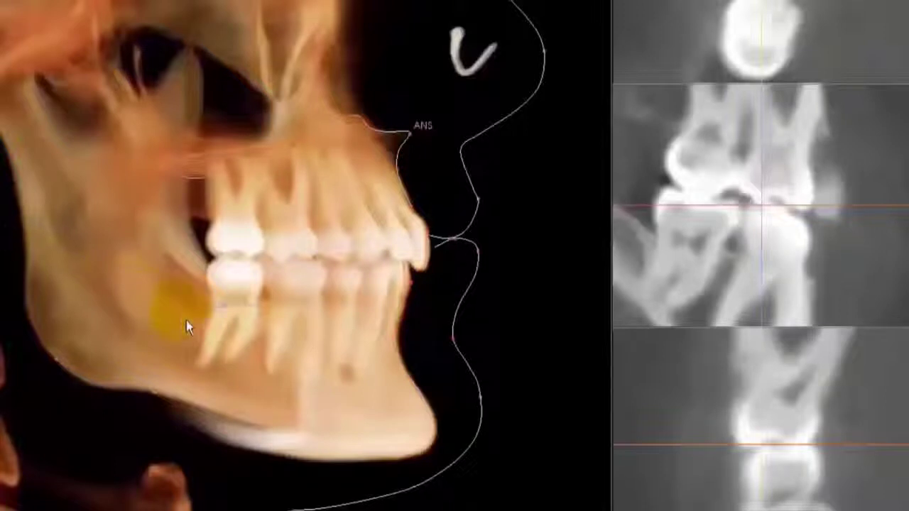
left_click_drag(193, 334, 532, 316)
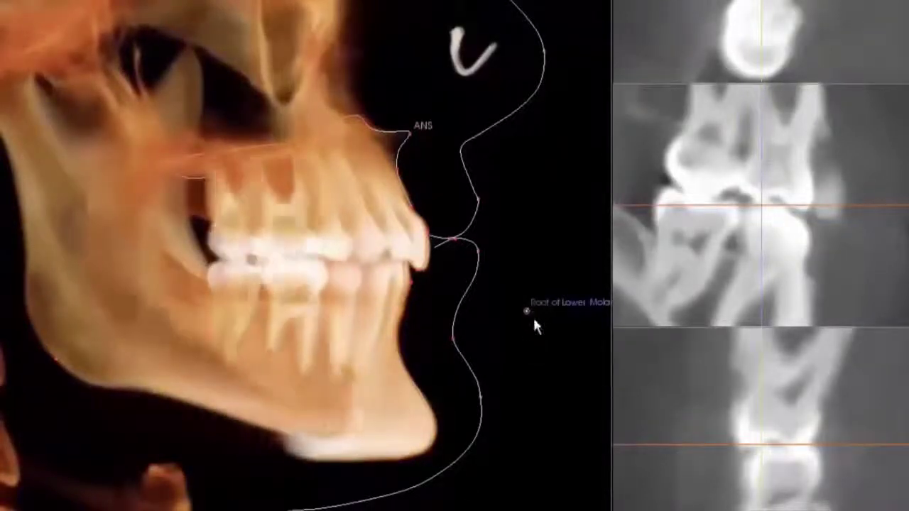
left_click_drag(531, 317, 290, 278)
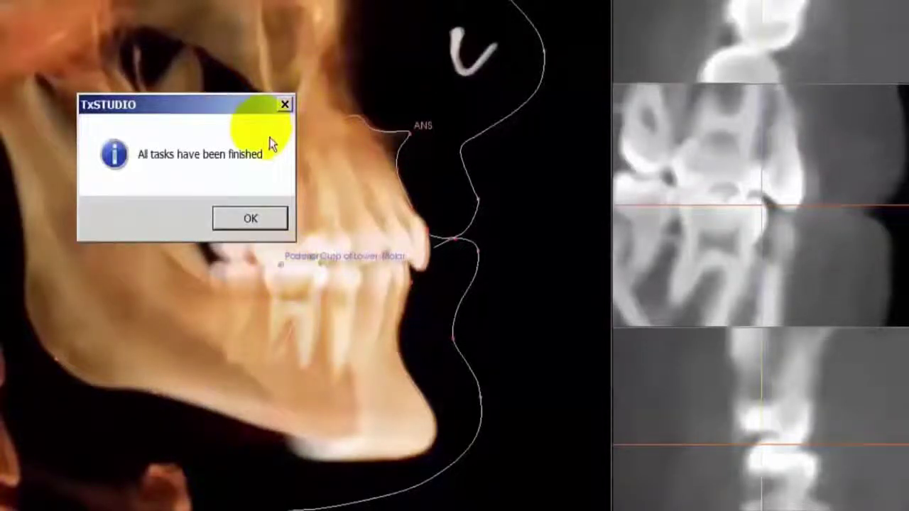
Reopen the tracing task list and trace the N landmark again at the nasal bridge in the frontal view.
left_click(264, 226)
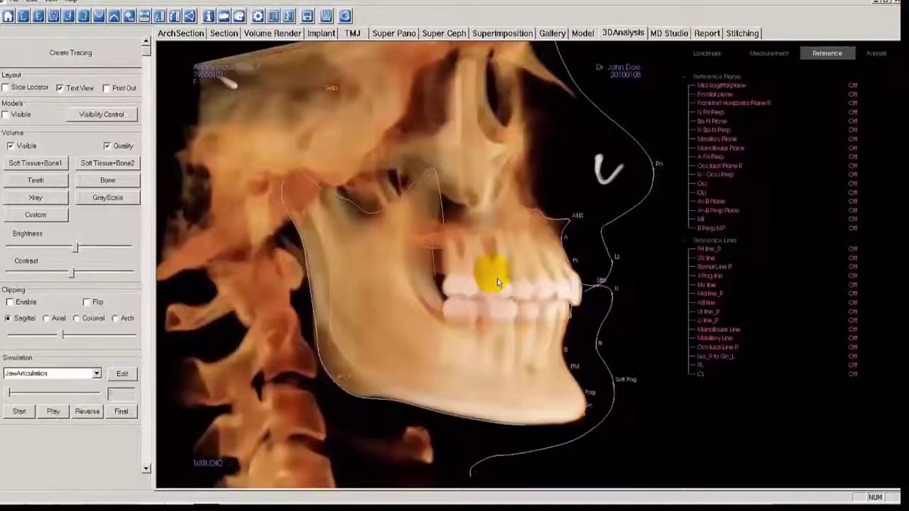
left_click(90, 61)
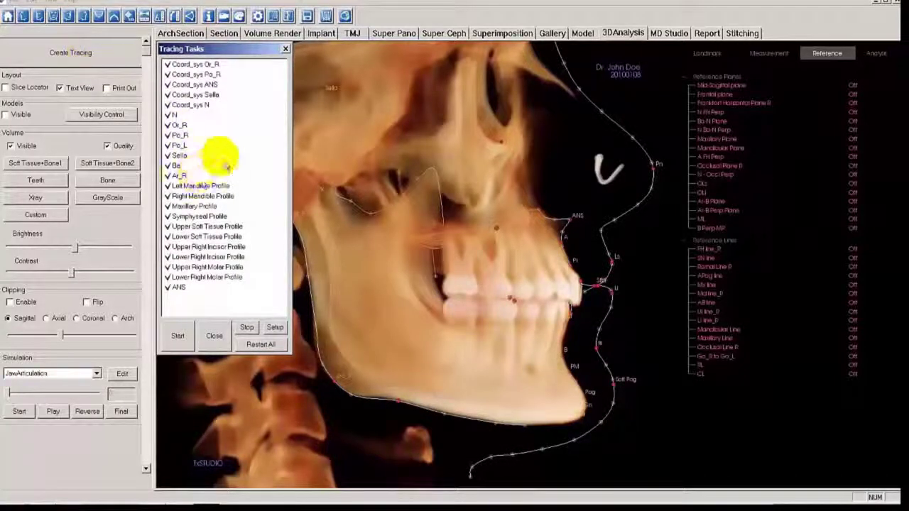
double_click(177, 118)
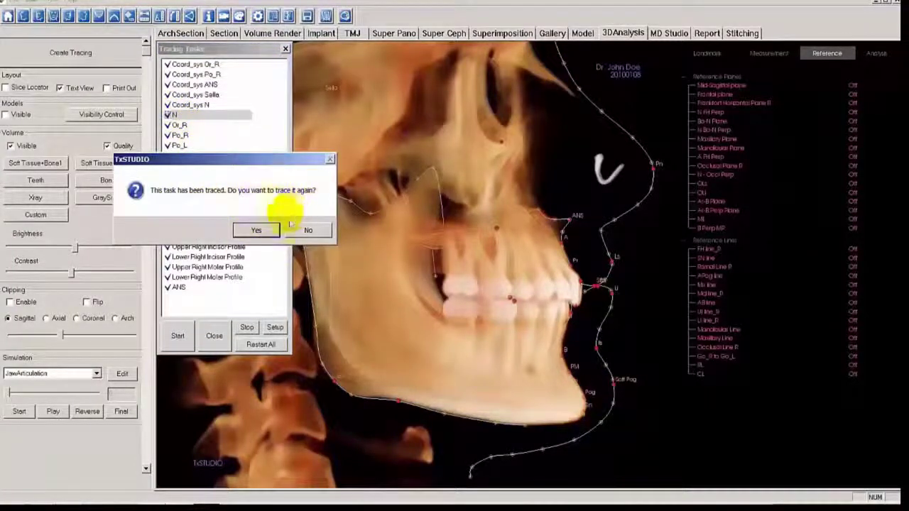
left_click(261, 229)
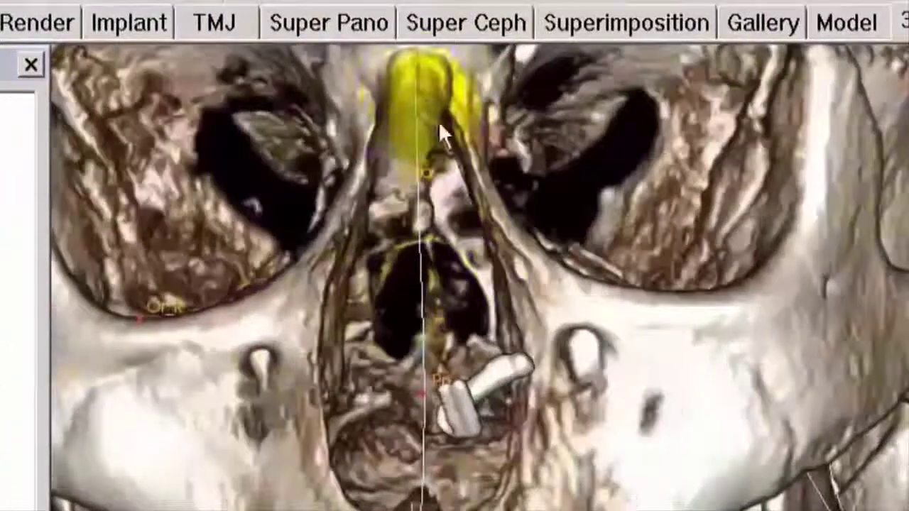
left_click(427, 64)
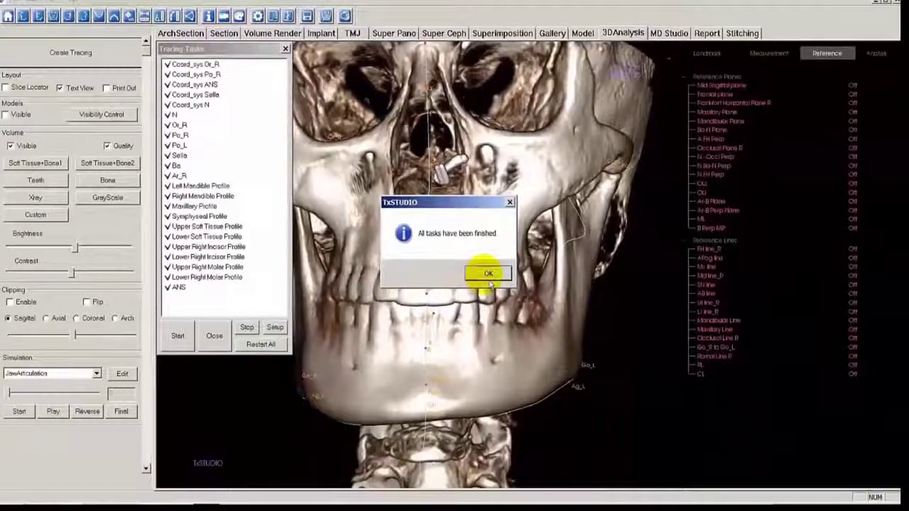
left_click(490, 282)
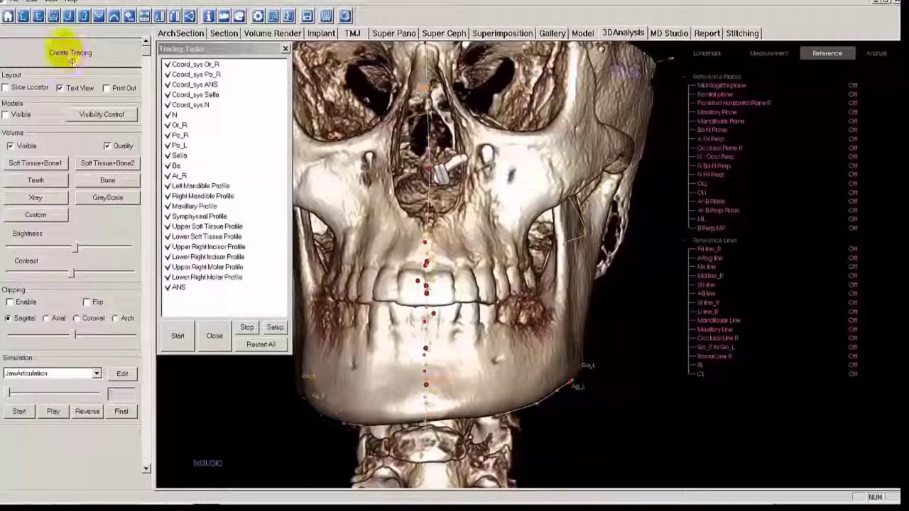
Fine-tune the Lower Soft Tissue Profile just below the lower lip in the lateral view and open the model visibility settings.
left_click(83, 16)
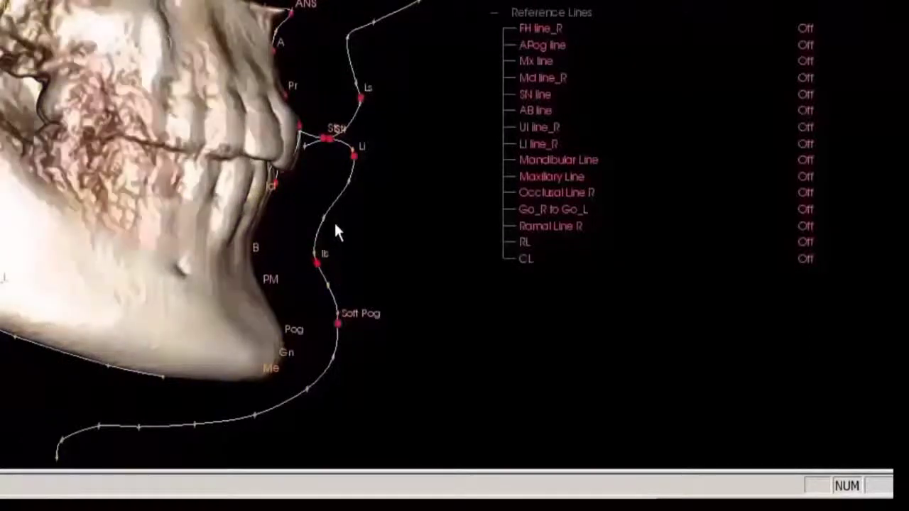
left_click_drag(334, 221, 336, 213)
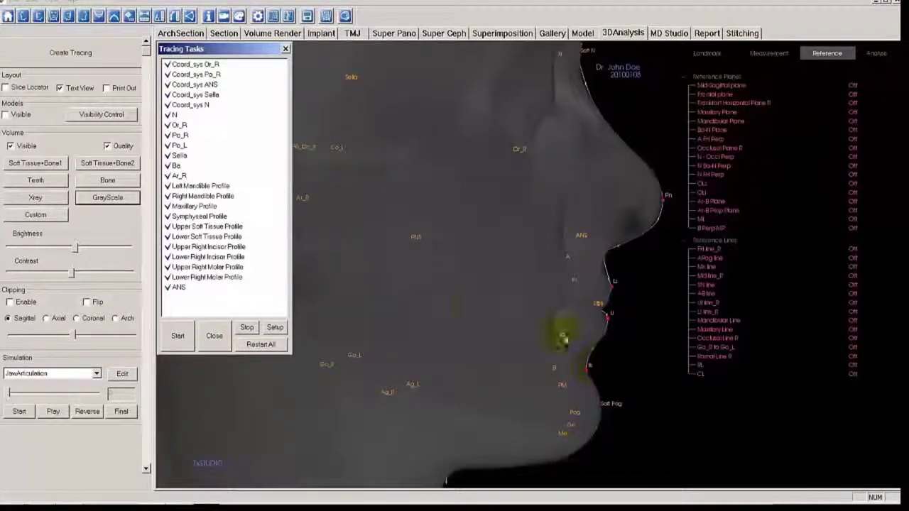
left_click(98, 122)
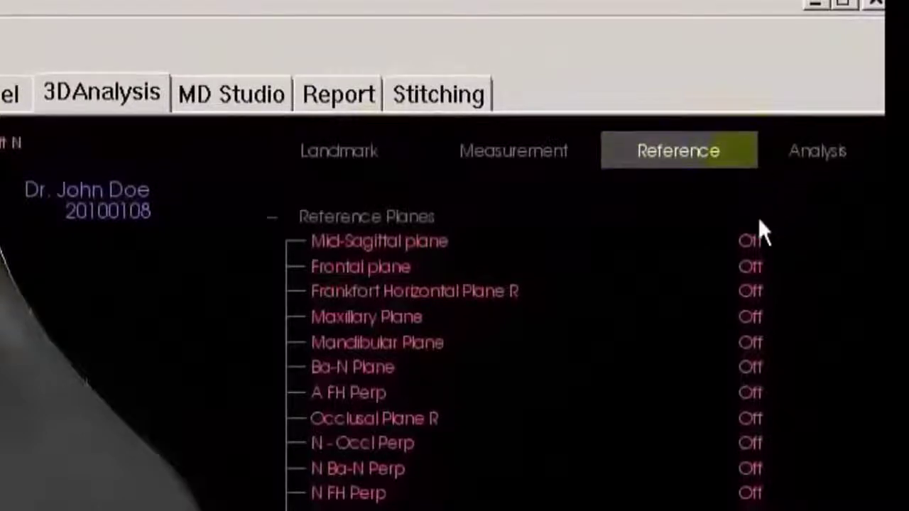
Review the Default and Steiner analysis charts and the list of calculated measurements.
left_click(841, 165)
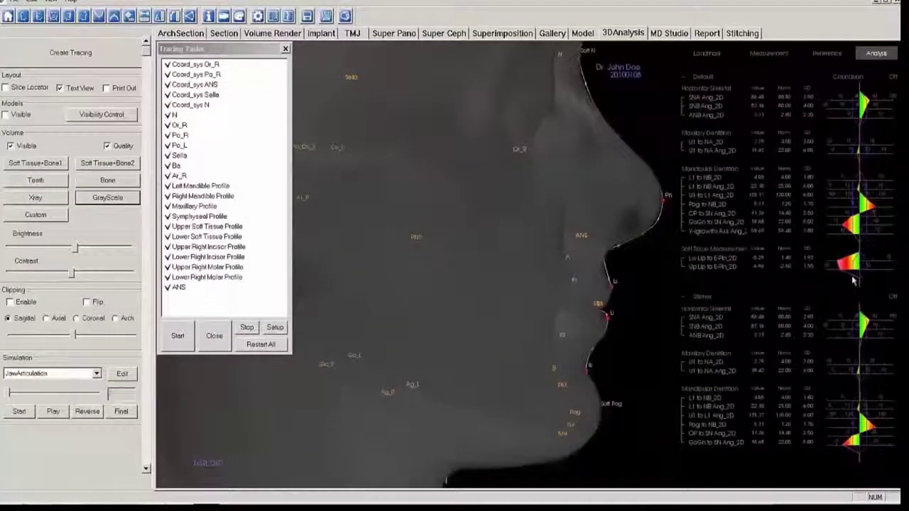
left_click(861, 240)
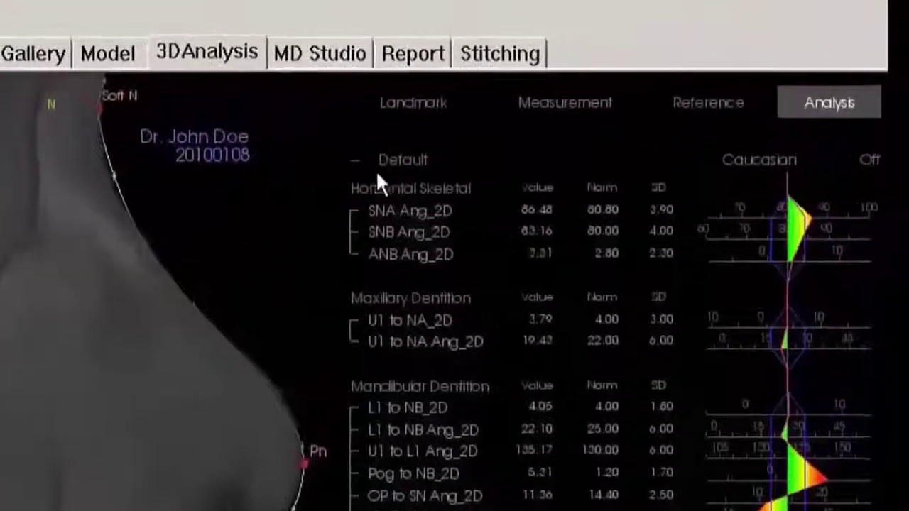
left_click(587, 110)
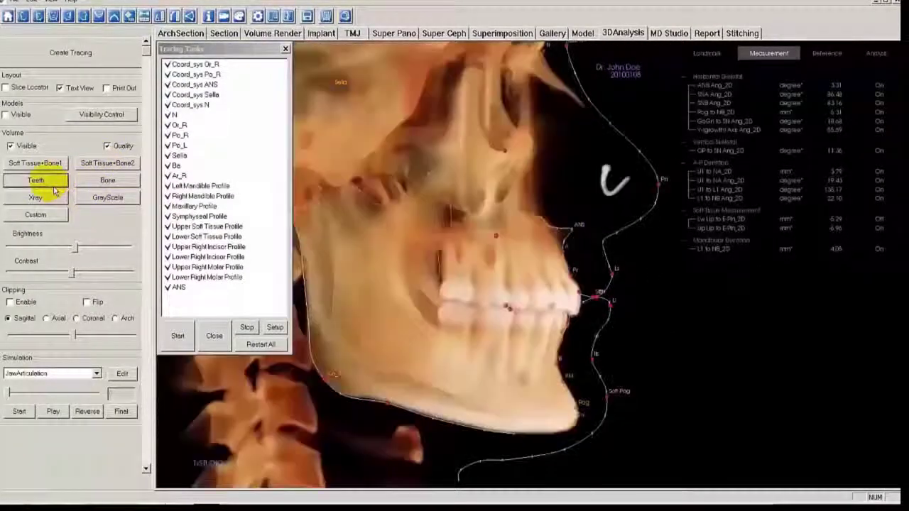
Render the volume with the Teeth preset and close the Tracing Tasks list.
left_click(50, 181)
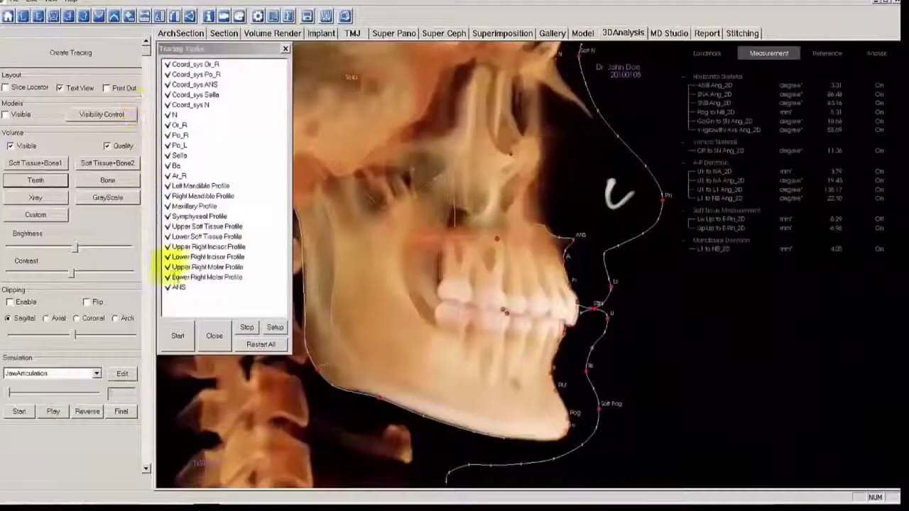
left_click(260, 353)
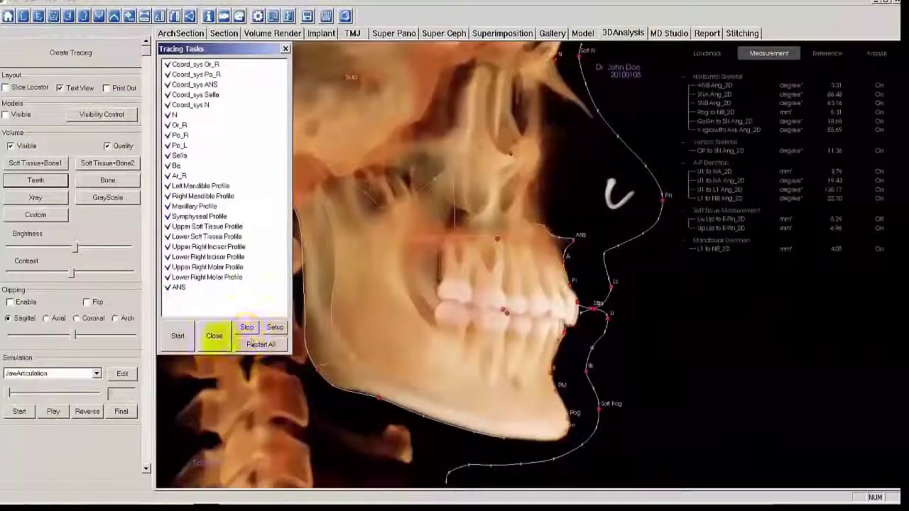
left_click(213, 337)
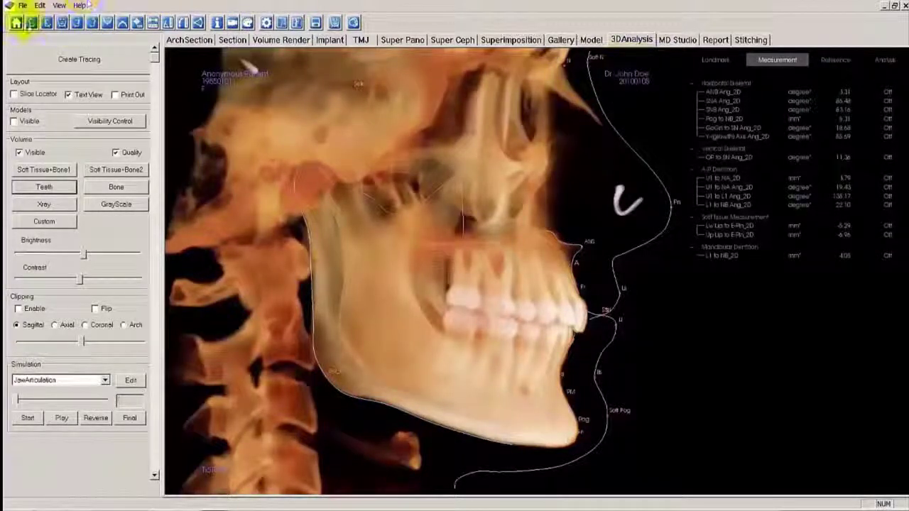
Check the display preferences for measurement font size, text color and tag text, and accept them.
left_click(23, 6)
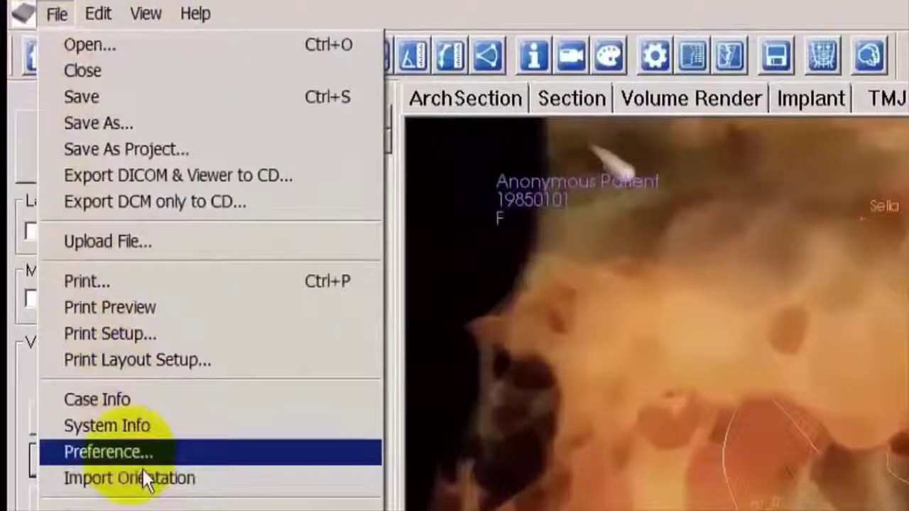
left_click(142, 464)
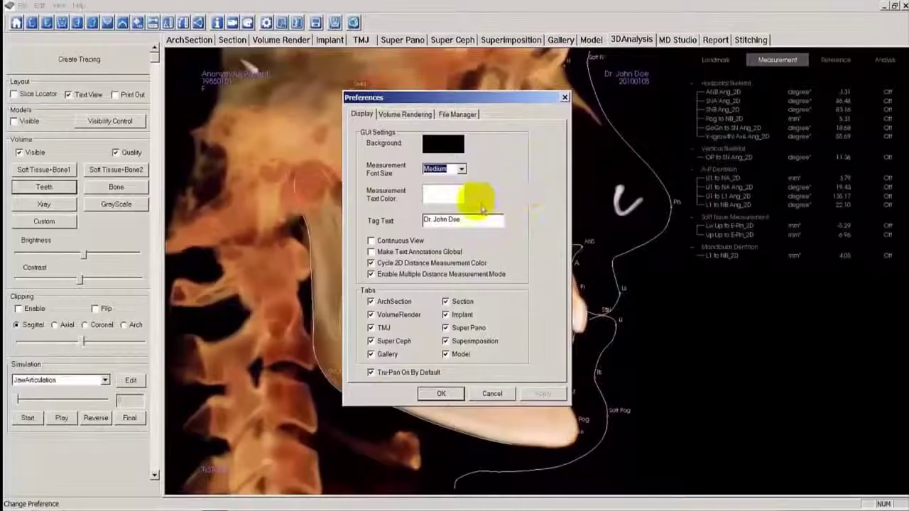
left_click(455, 396)
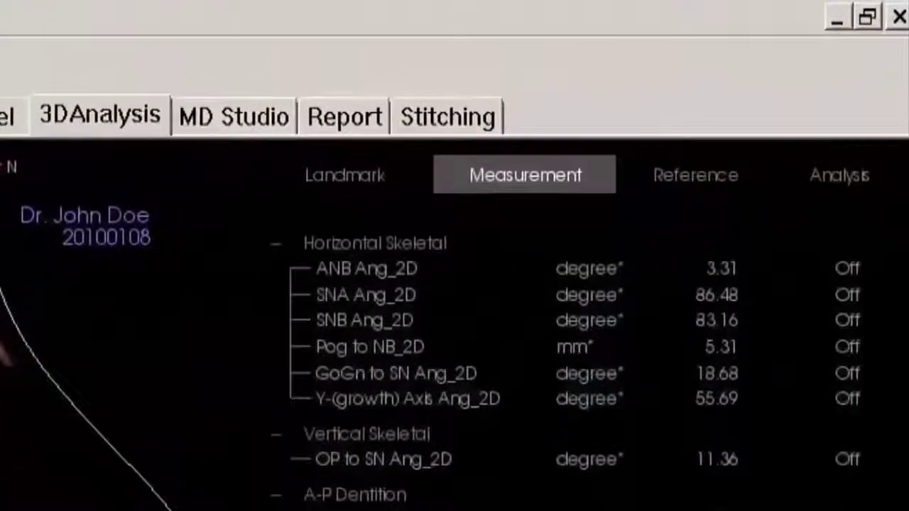
Turn on the Frankfort Horizontal Plane R and Occlusal Plane R in the reference planes list.
left_click(836, 60)
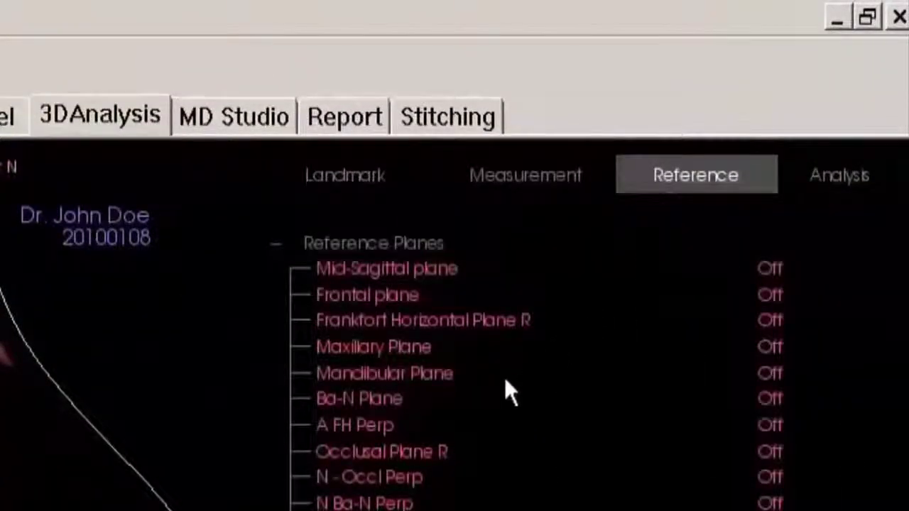
left_click(470, 338)
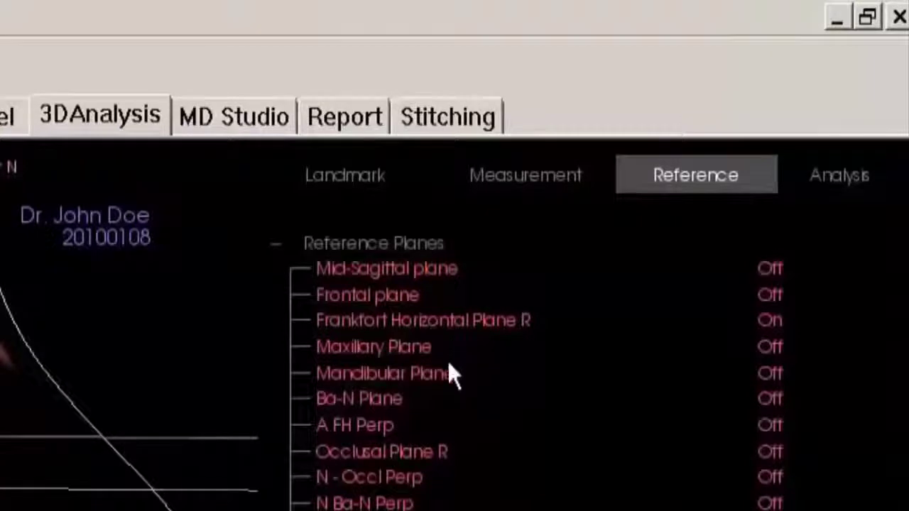
left_click(451, 462)
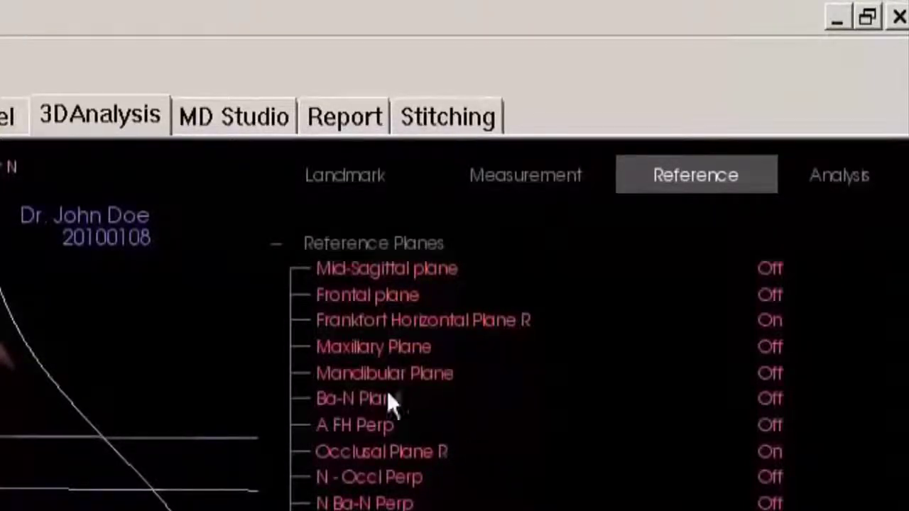
Show the analysis in the print-out layout and capture the whole view to the gallery as 3D Analysis.
left_click(859, 185)
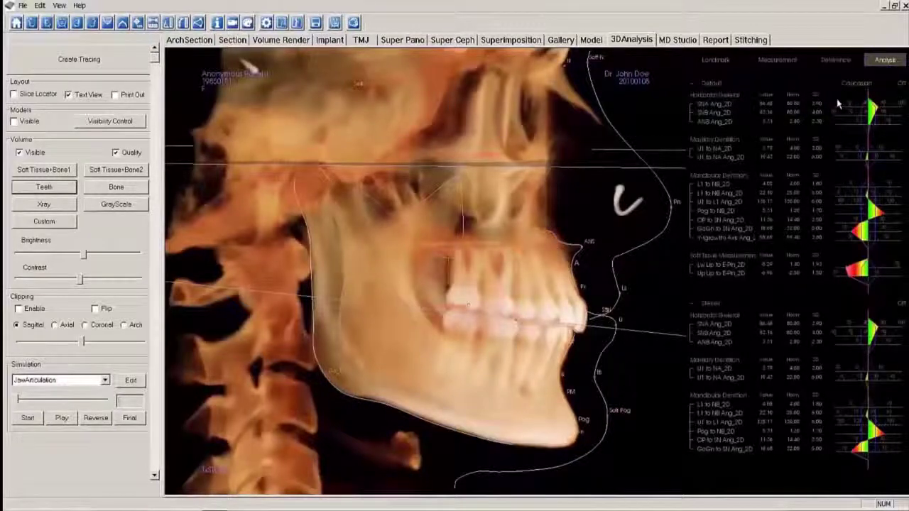
left_click(117, 95)
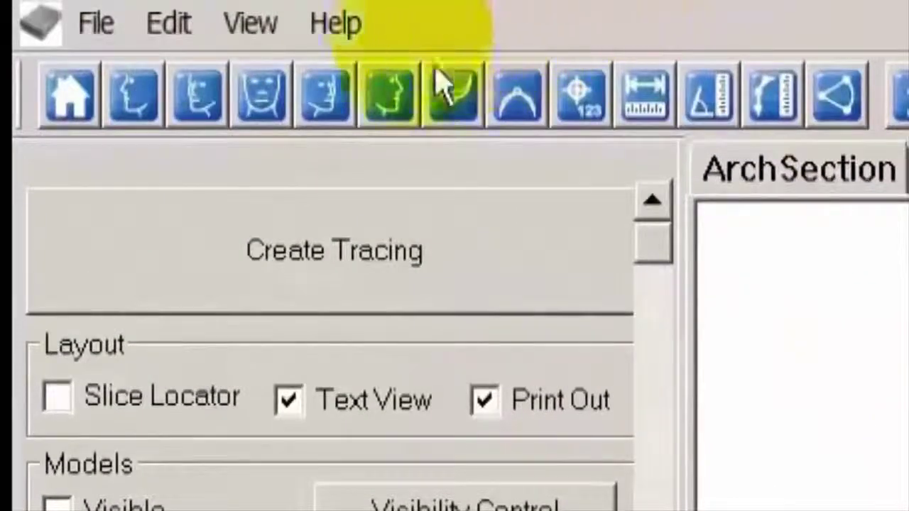
left_click(277, 39)
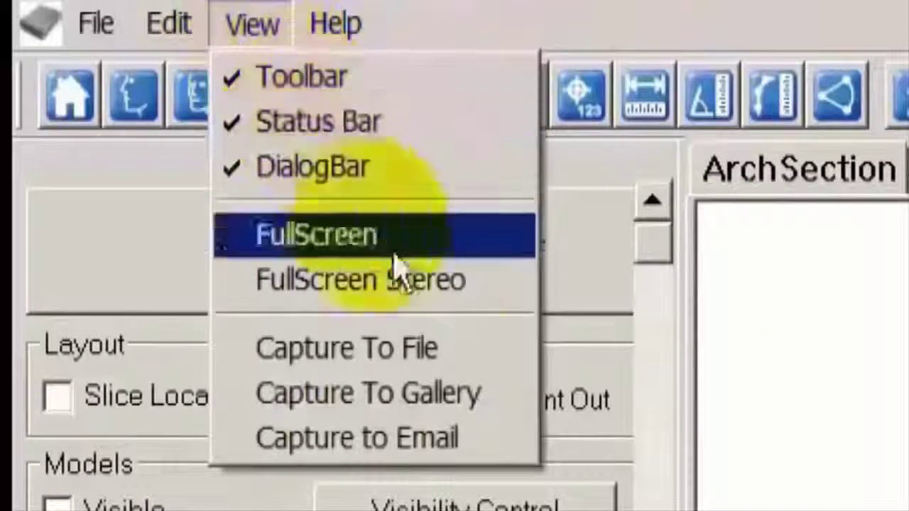
left_click(475, 415)
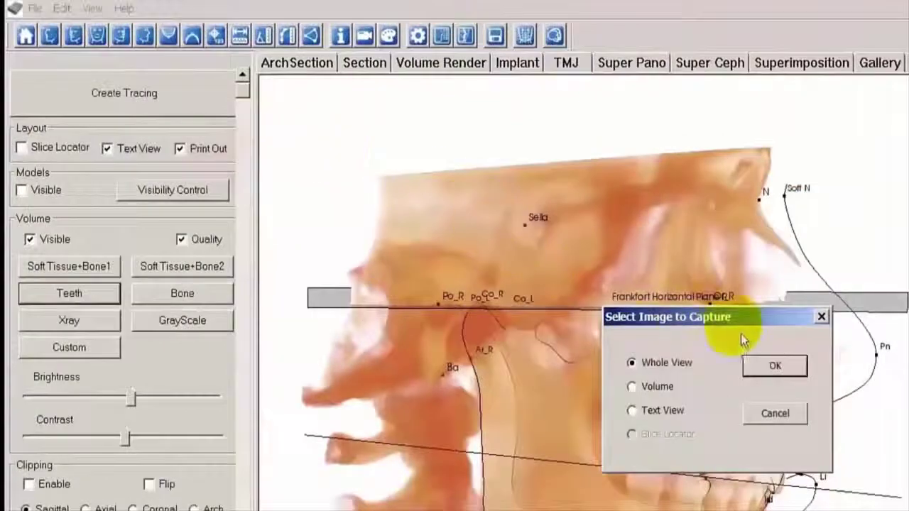
left_click(794, 375)
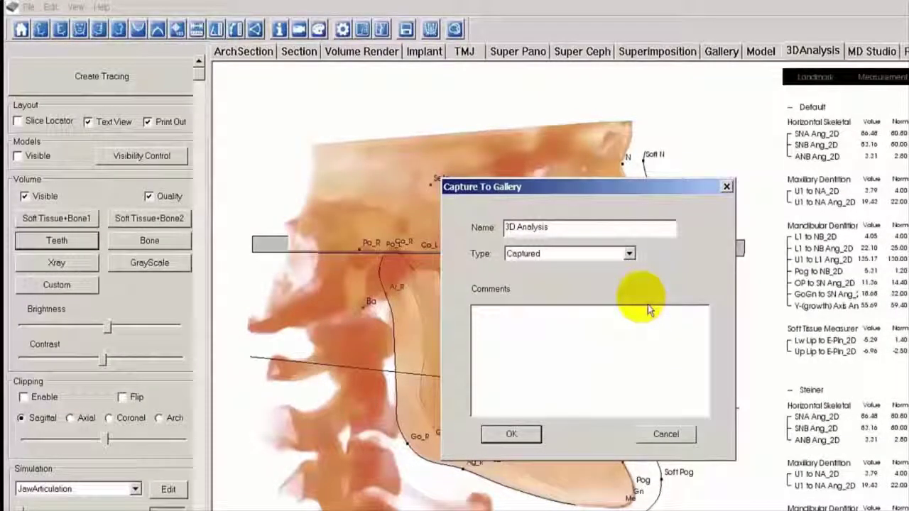
left_click(524, 435)
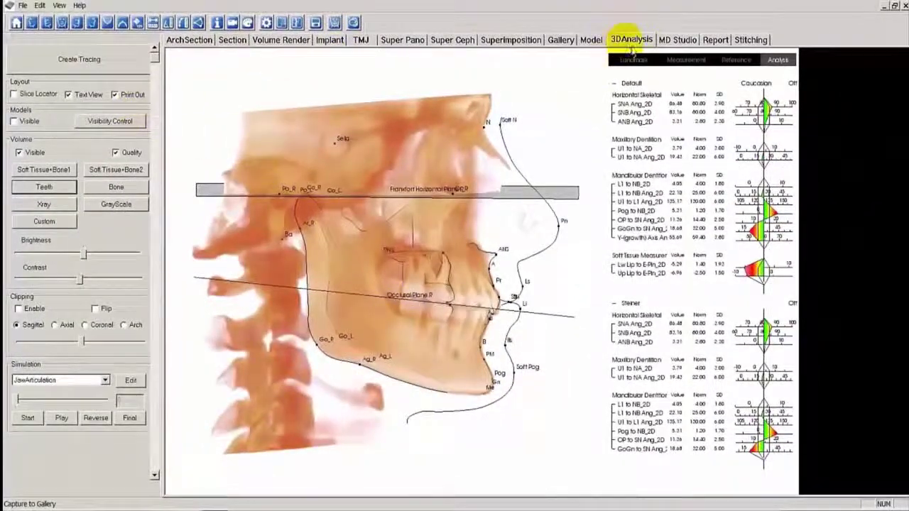
Display the 3D Analysis capture in the gallery and inspect its print preview.
left_click(560, 39)
left_click(36, 124)
left_click(571, 294)
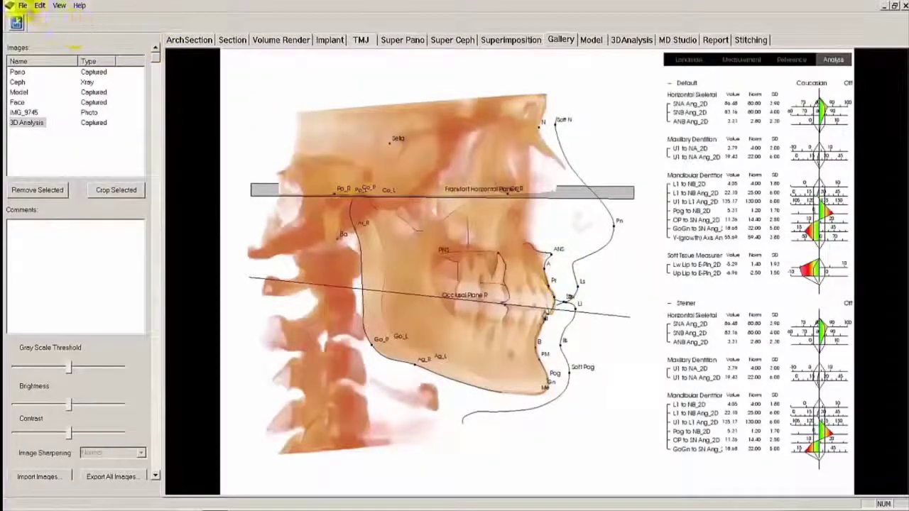
left_click(25, 6)
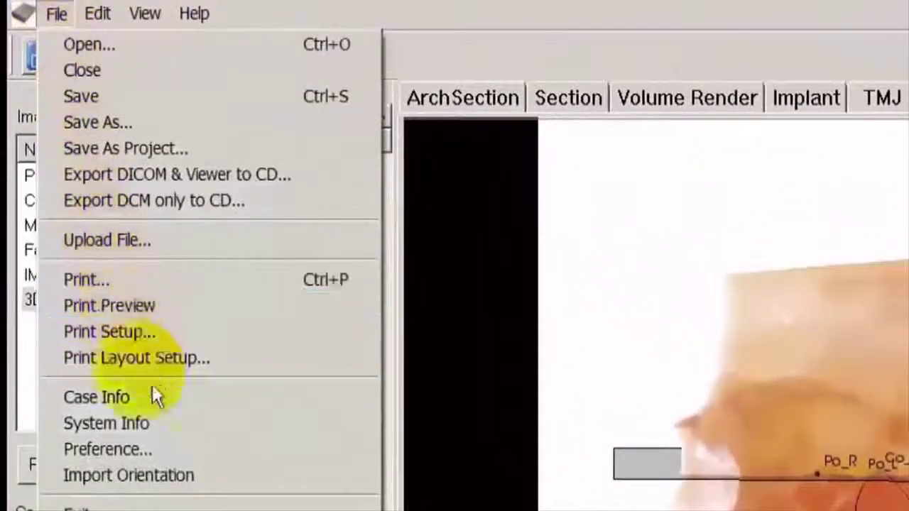
left_click(176, 317)
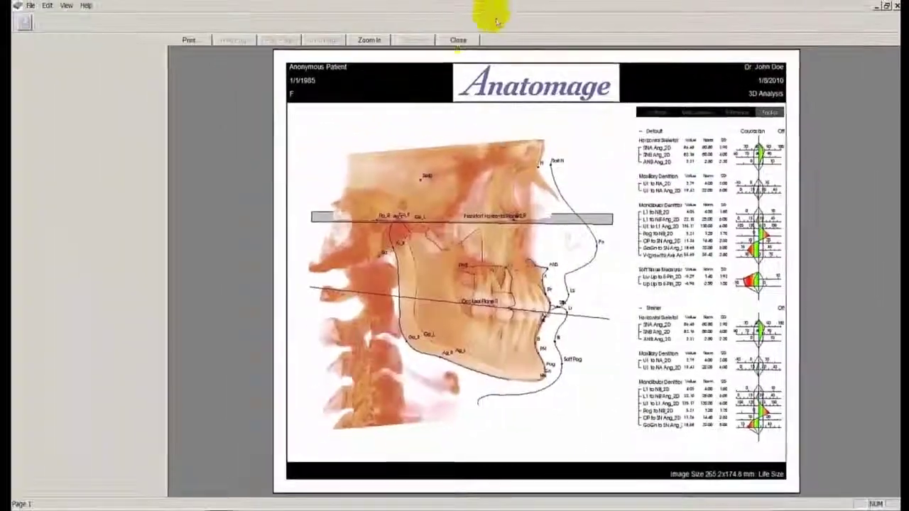
left_click(461, 41)
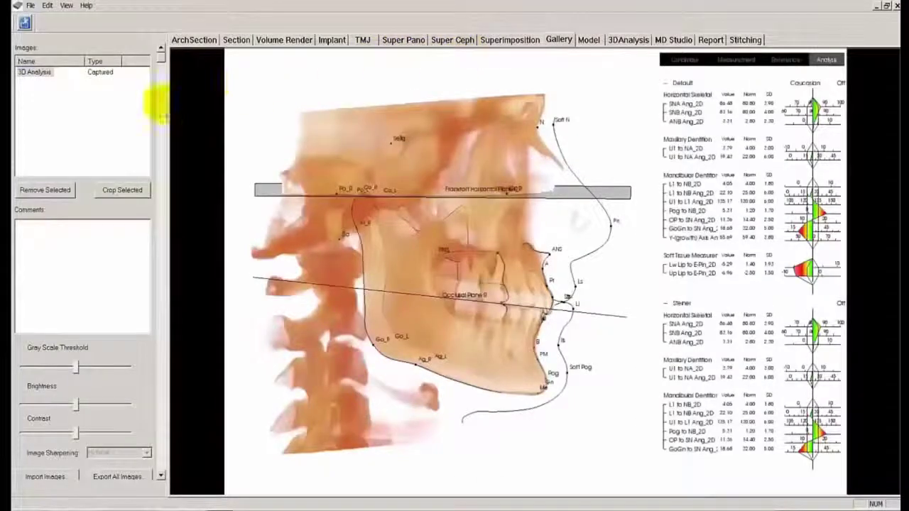
Check the export folder and available image formats for exporting all gallery images, keeping JPG, and cancel the export.
left_click_drag(159, 51, 13, 508)
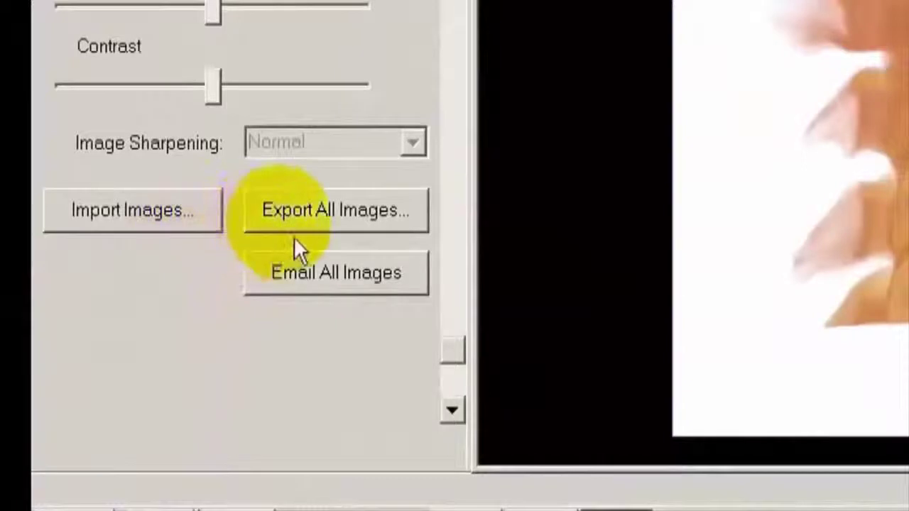
left_click(348, 224)
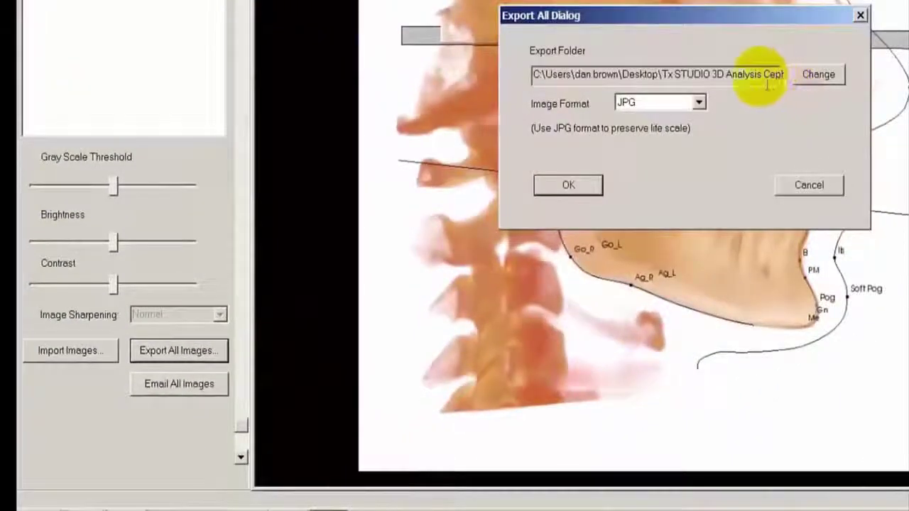
left_click(711, 108)
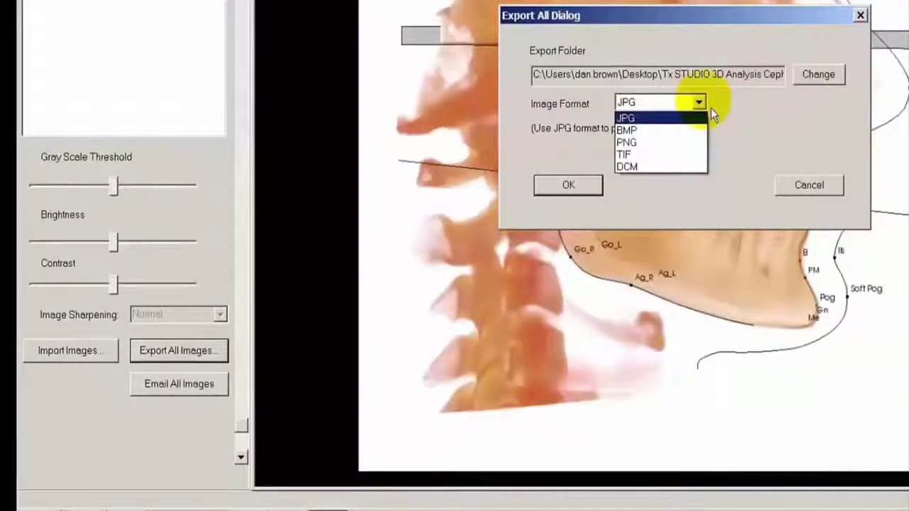
left_click(711, 108)
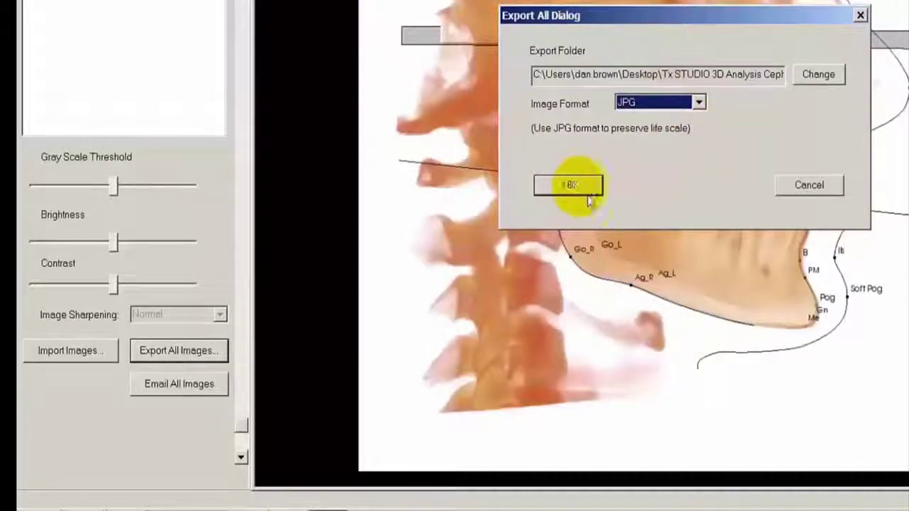
left_click(809, 186)
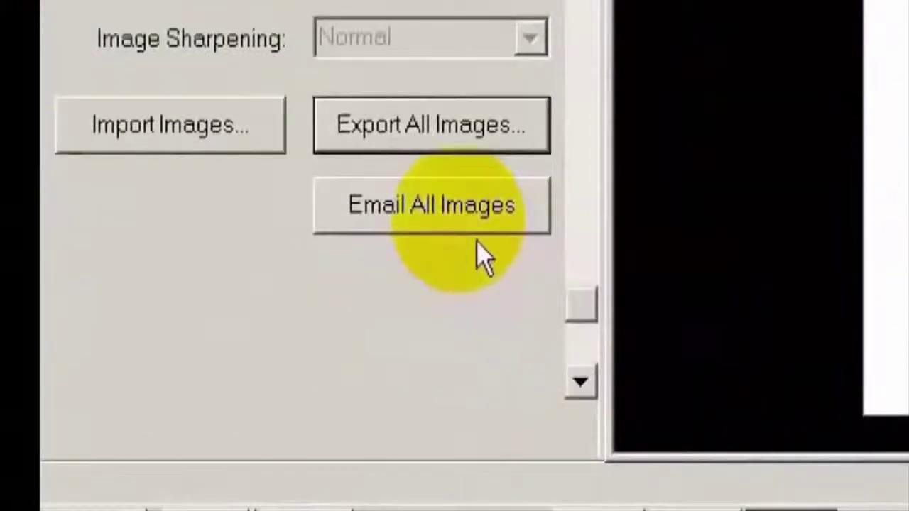
Generate an e-mail with all gallery images attached and view its 3D Analysis.jpg attachment, closing the message unsent.
left_click(457, 226)
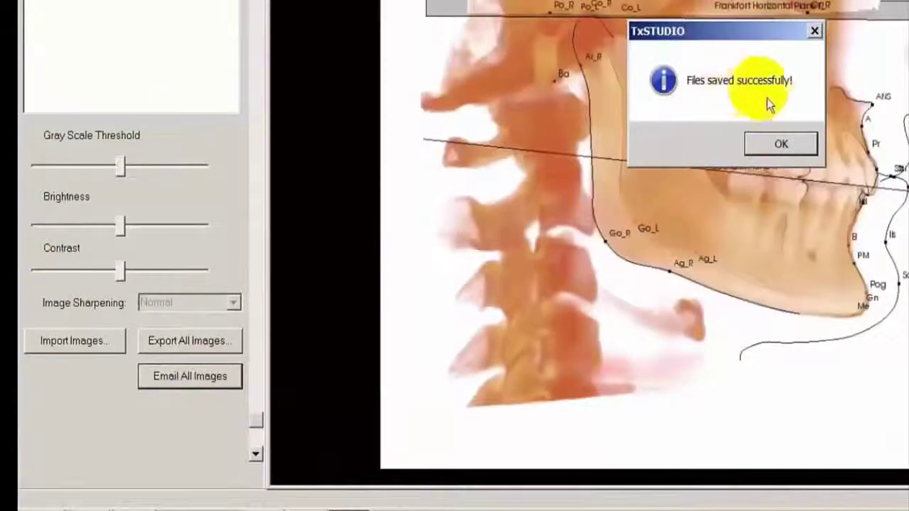
left_click(795, 148)
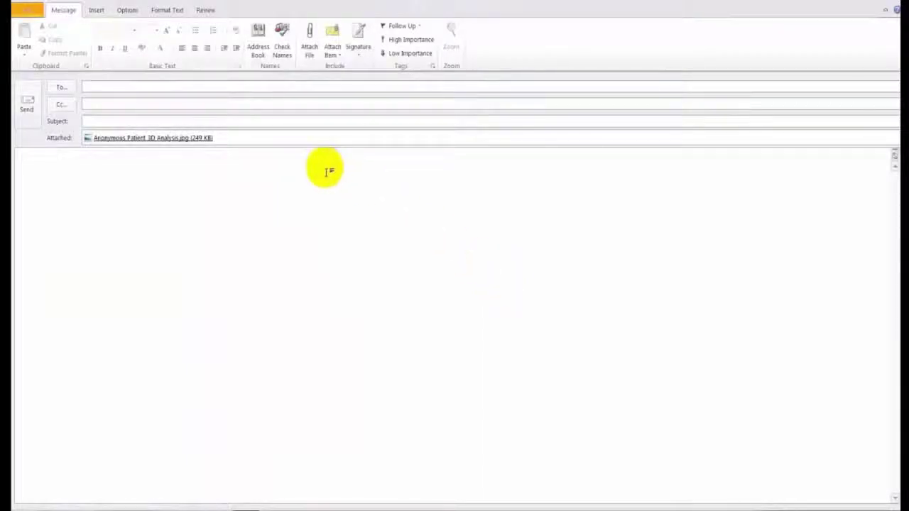
left_click(141, 142)
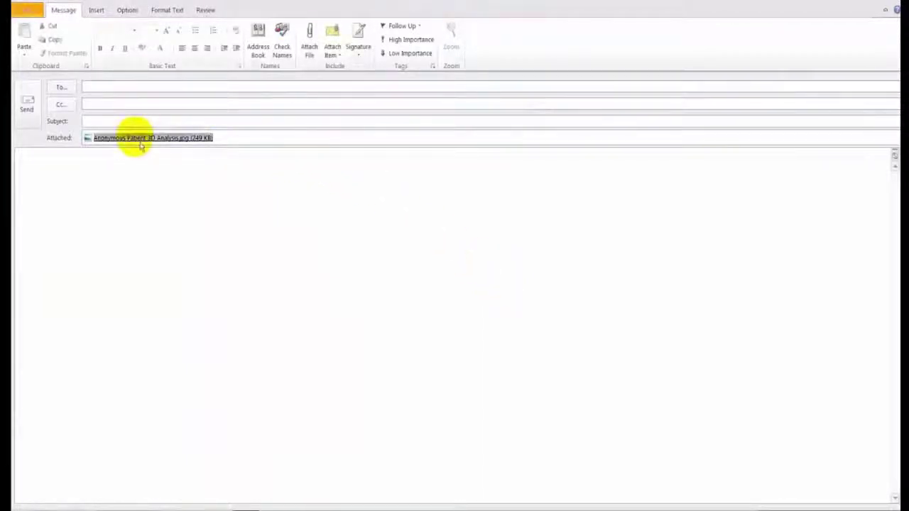
double_click(141, 142)
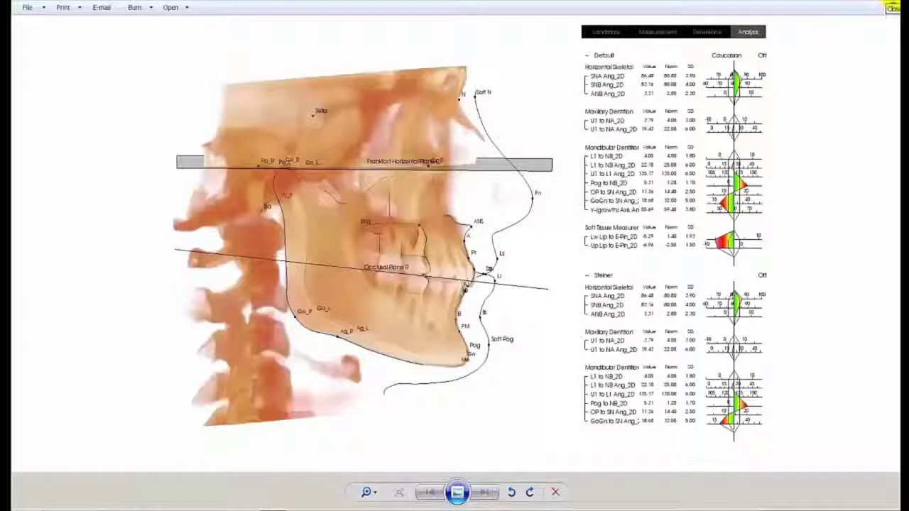
left_click(894, 5)
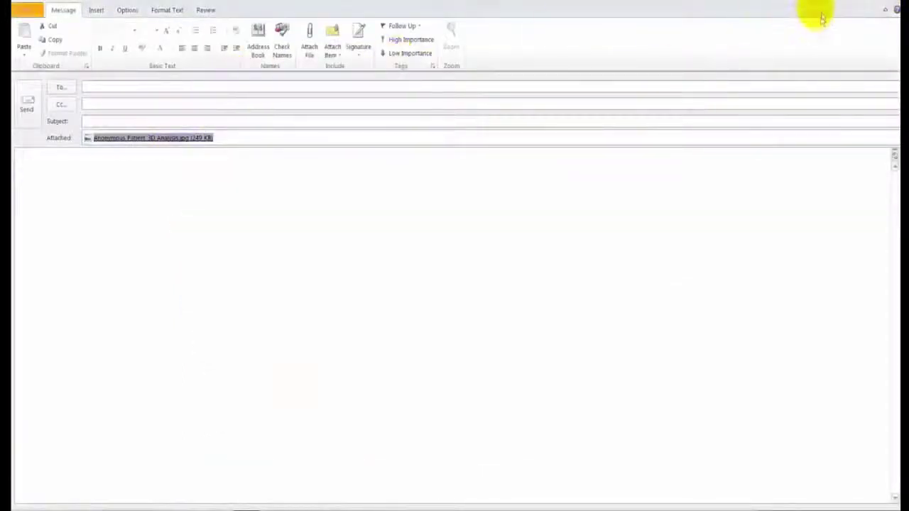
left_click(890, 6)
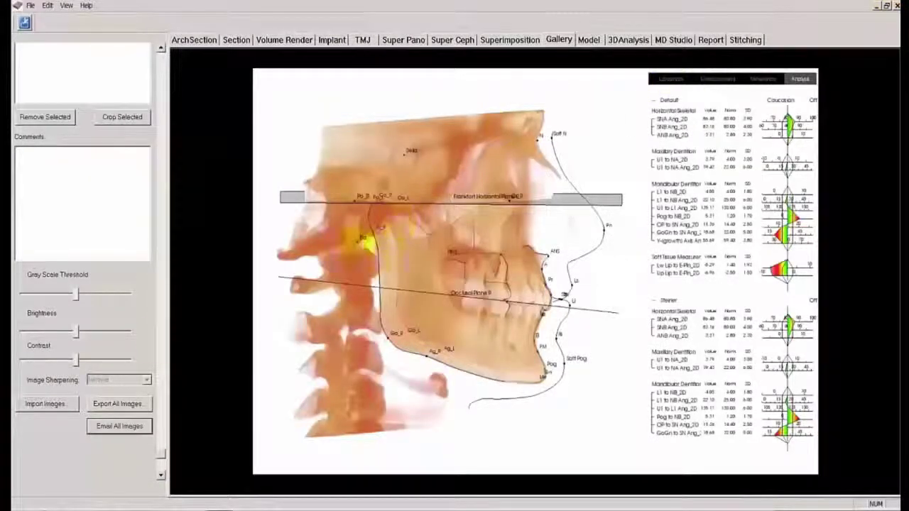